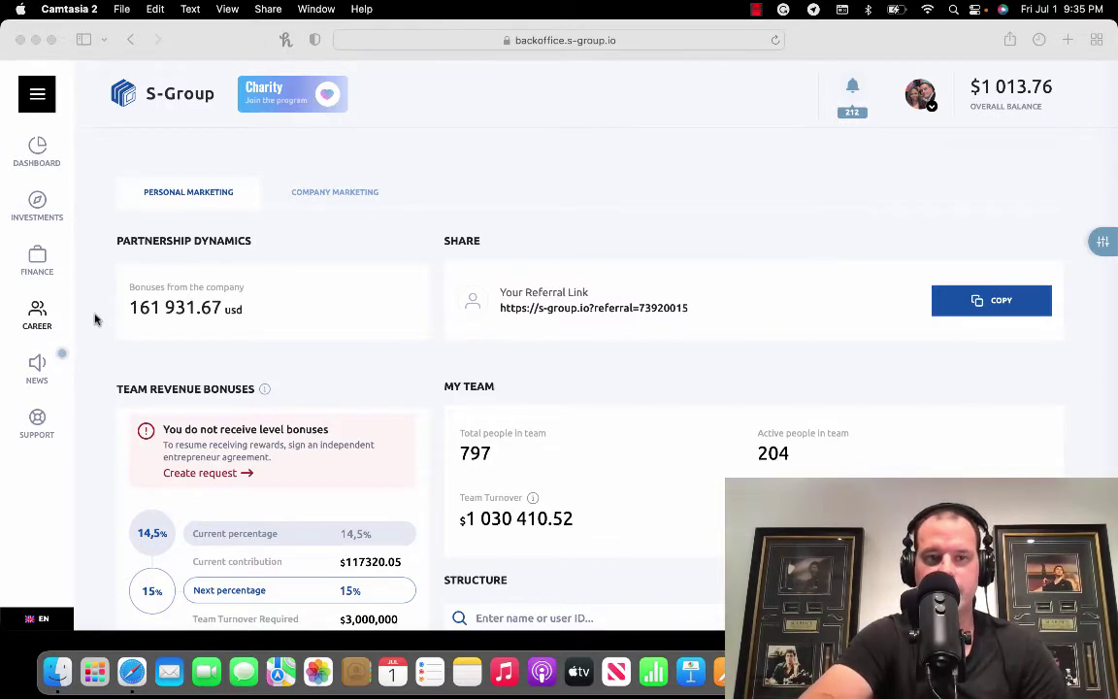
Step: On the Investments page, tick Select All to select both packages totalling $100010.79
scroll(94, 319, down, 4)
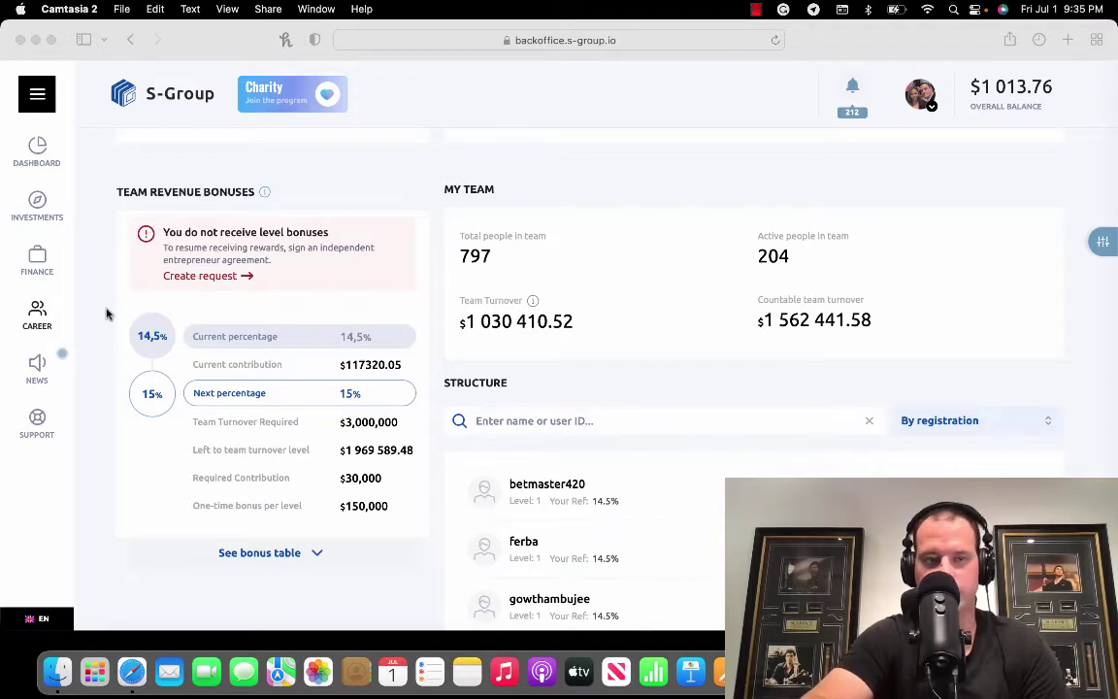
scroll(106, 313, up, 4)
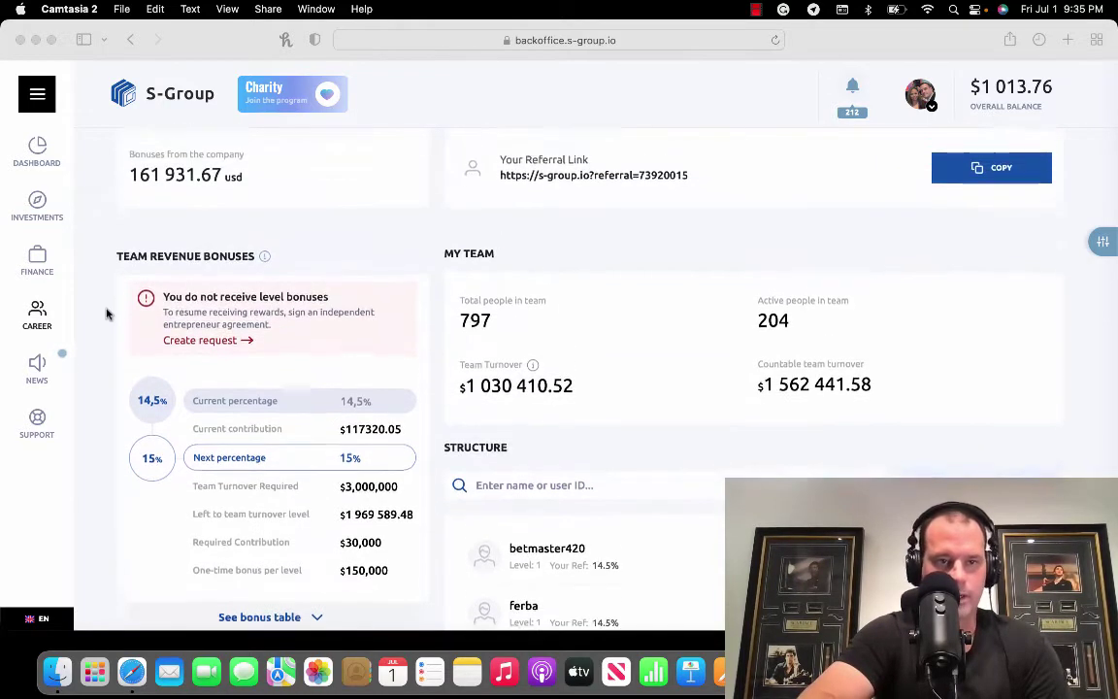
click(37, 215)
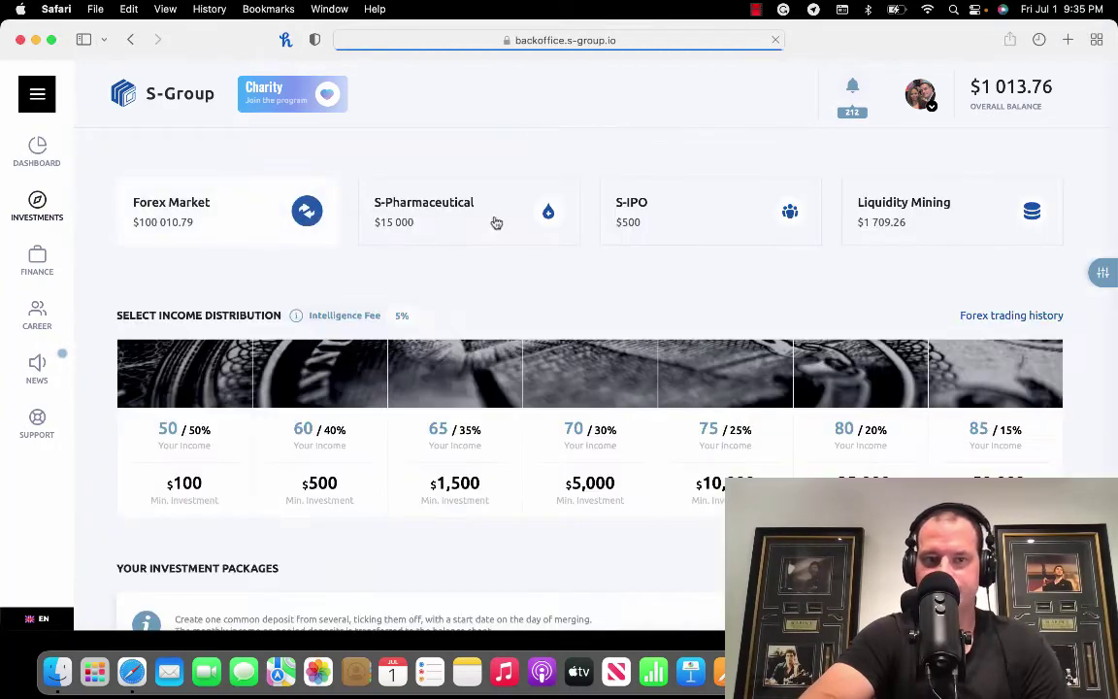
scroll(107, 446, down, 8)
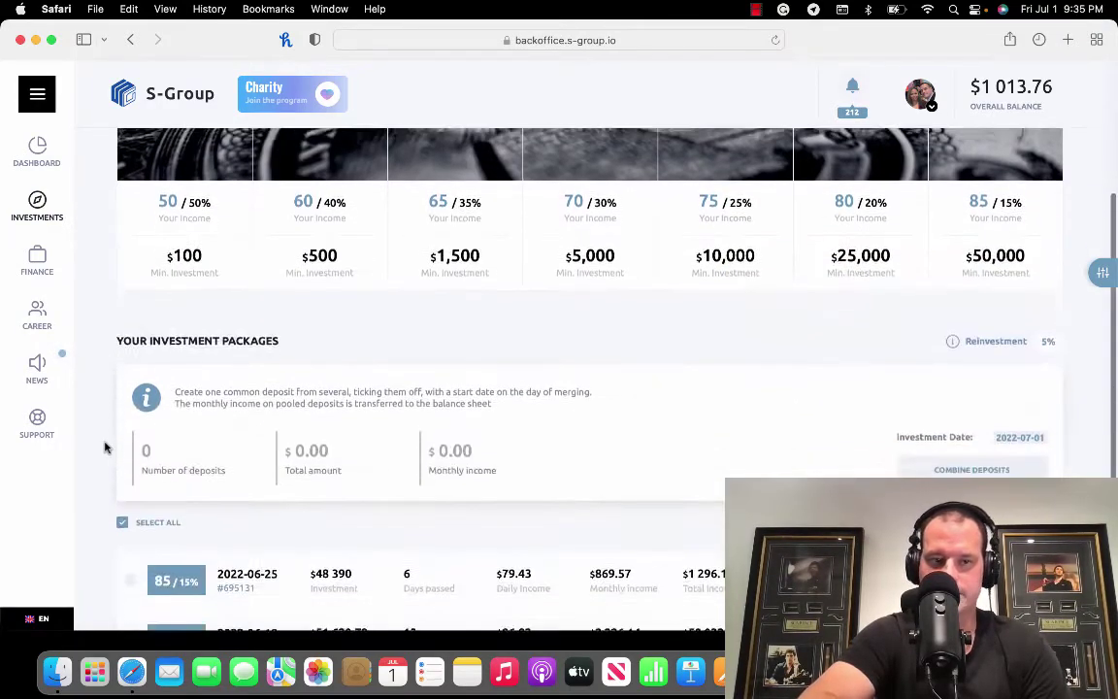
click(122, 333)
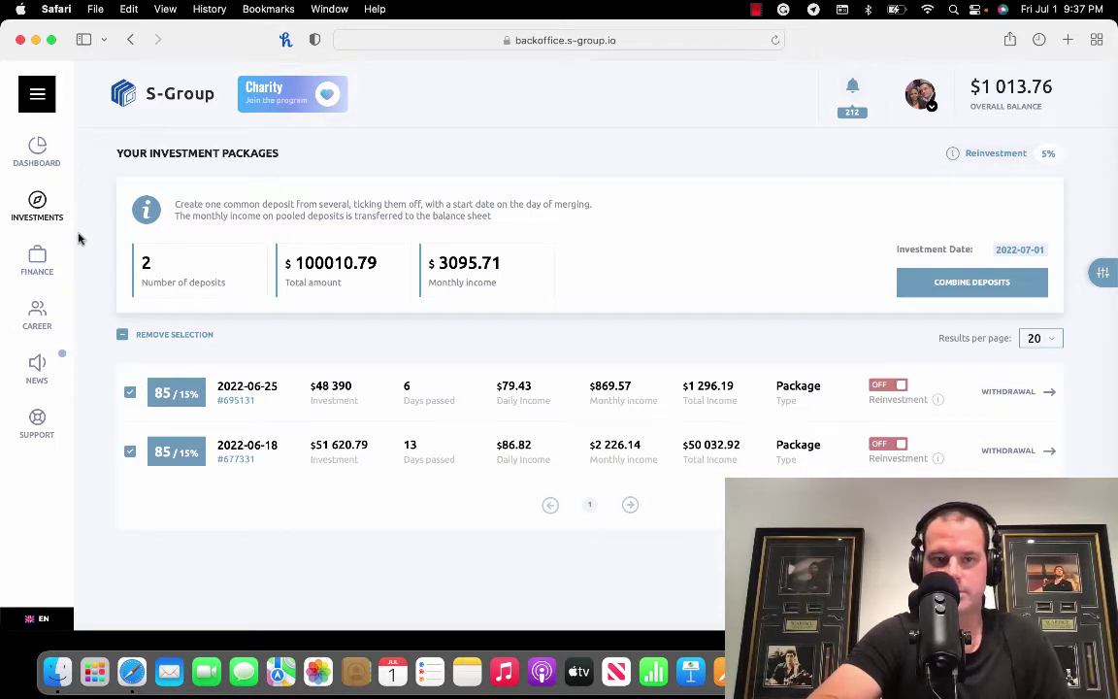
Step: Sign out and submit the other account's saved login, unlocked with the computer password
click(925, 100)
click(880, 339)
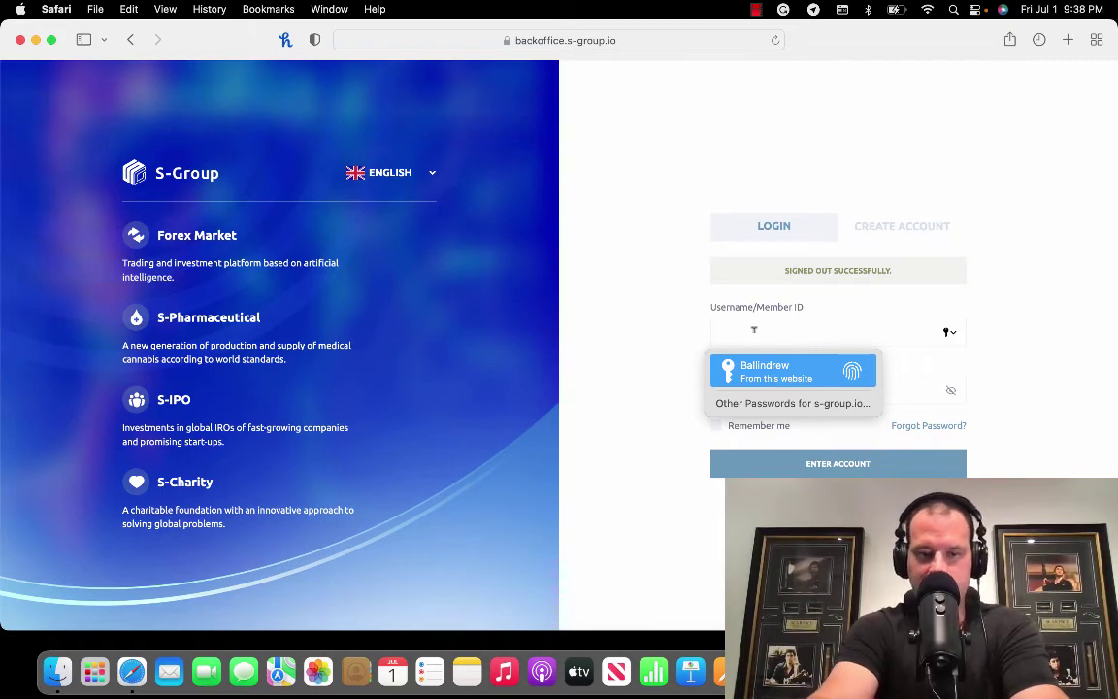
text(b)
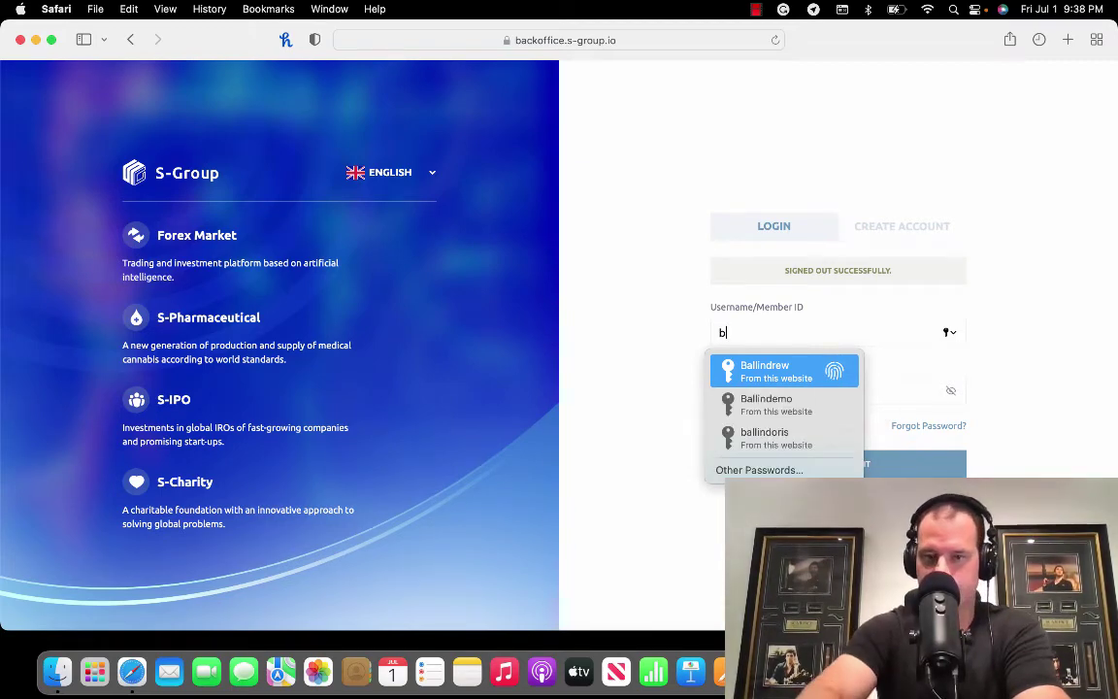
click(755, 436)
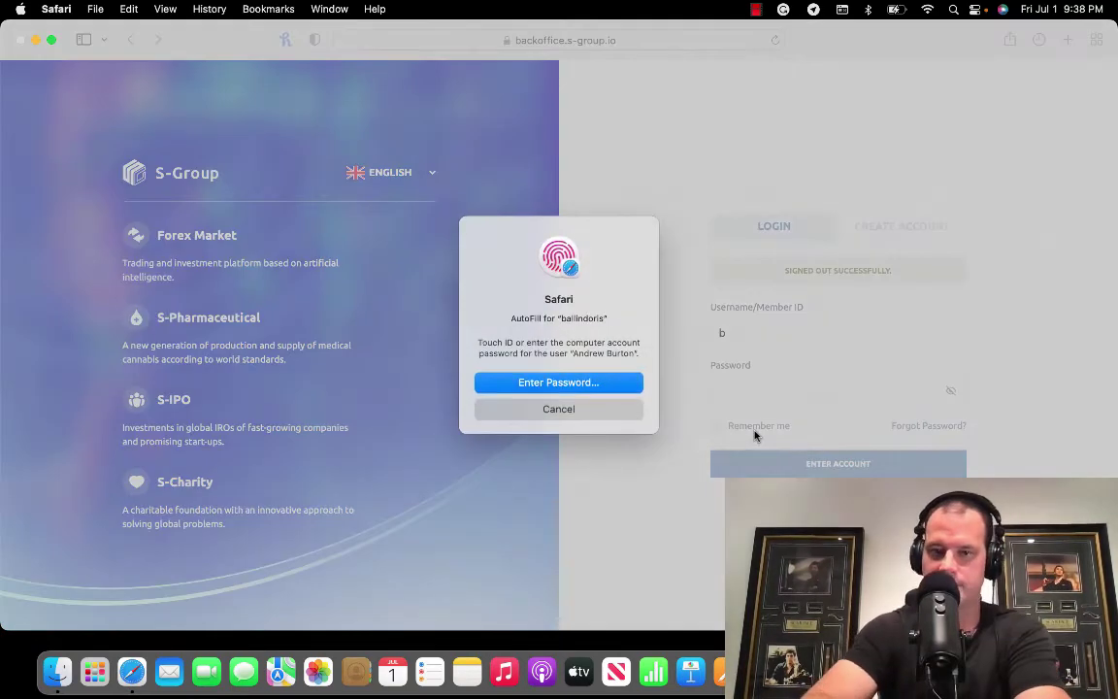
click(569, 384)
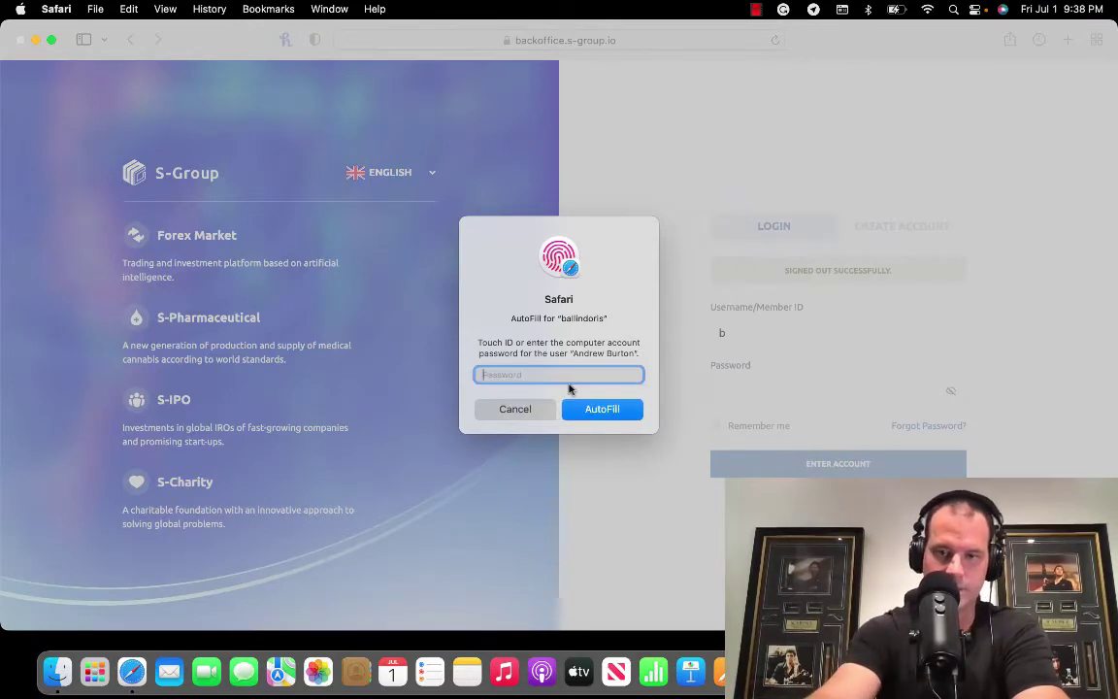
text(••••••••)
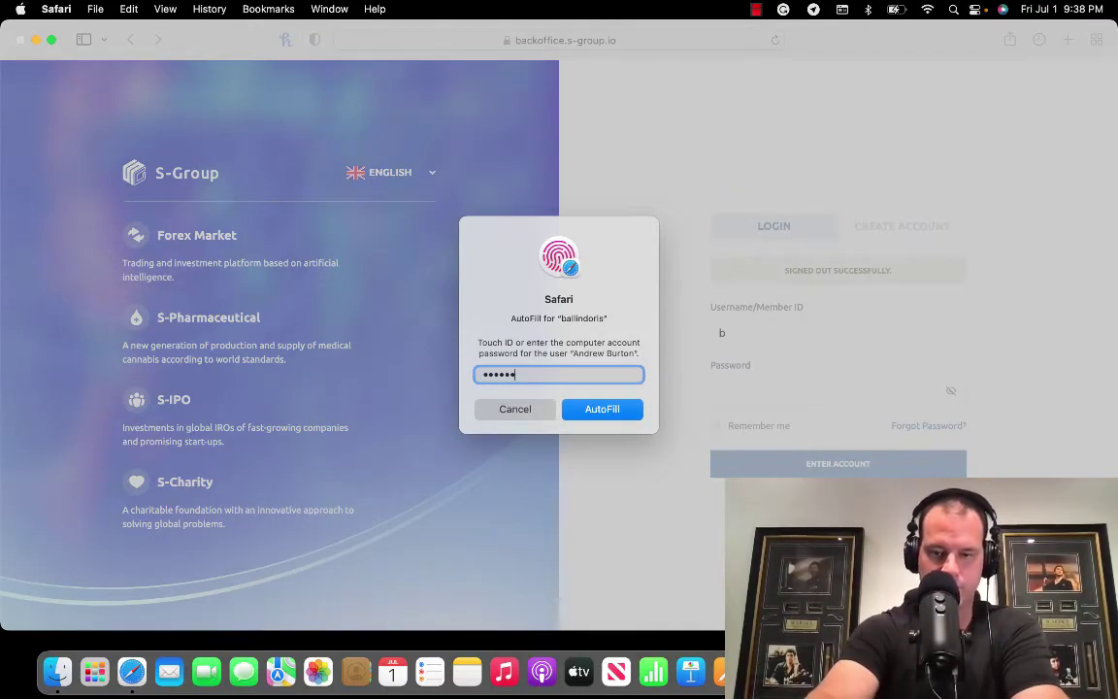
key(Return)
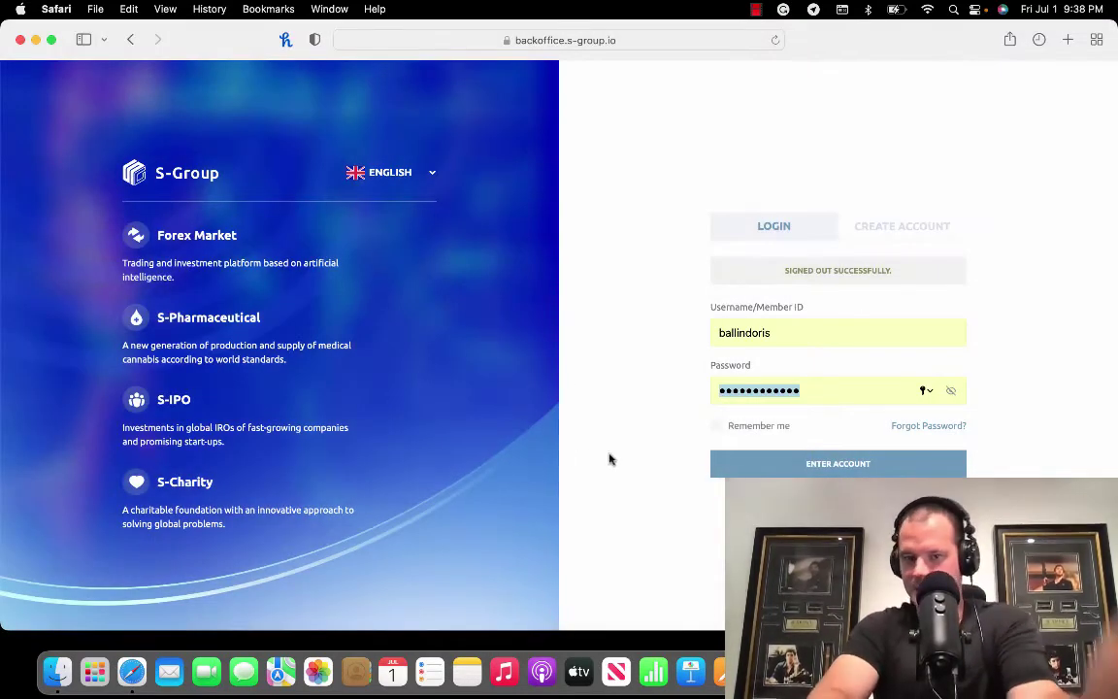
click(766, 460)
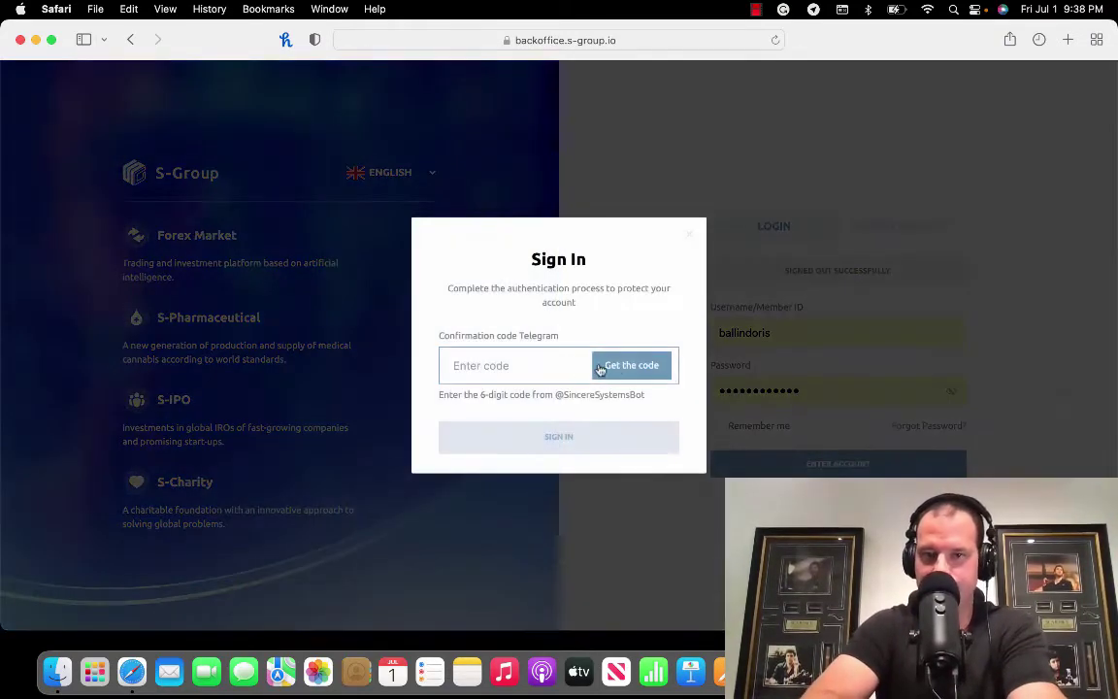
Step: Request a Telegram confirmation code and enter it to finish signing in
click(621, 367)
click(499, 365)
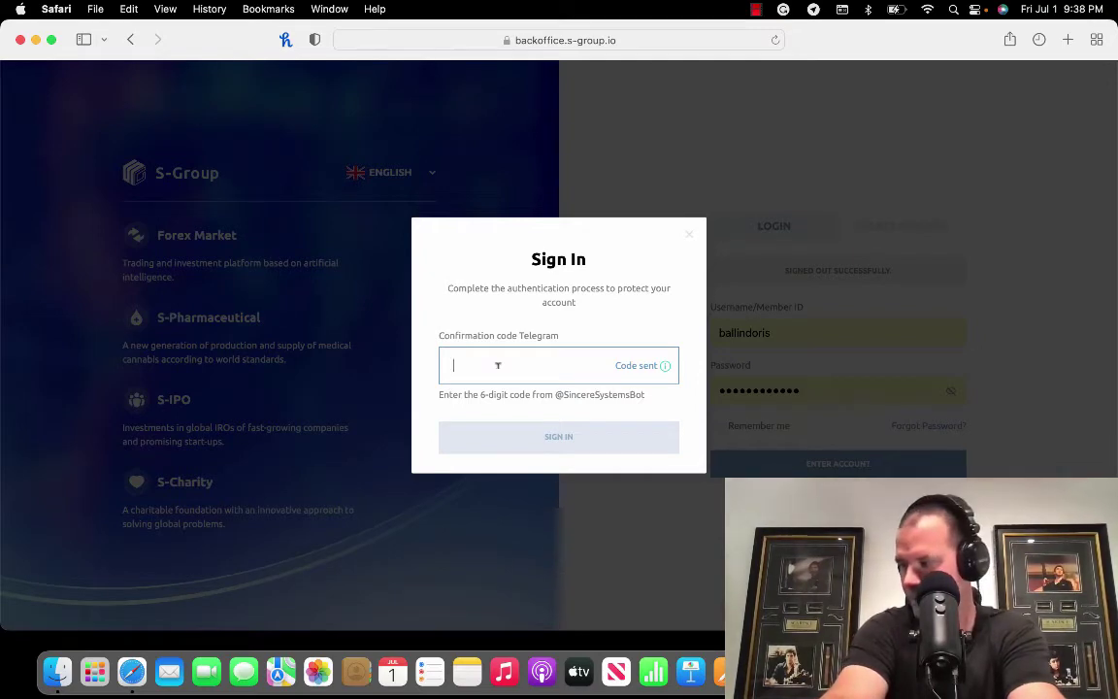
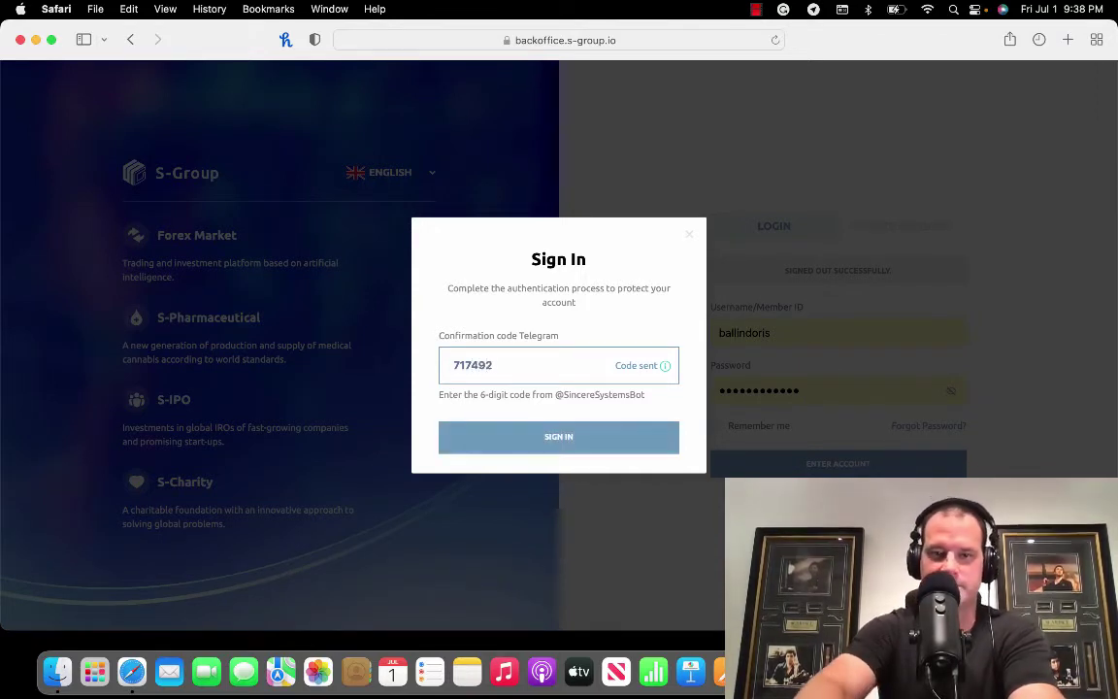
click(585, 447)
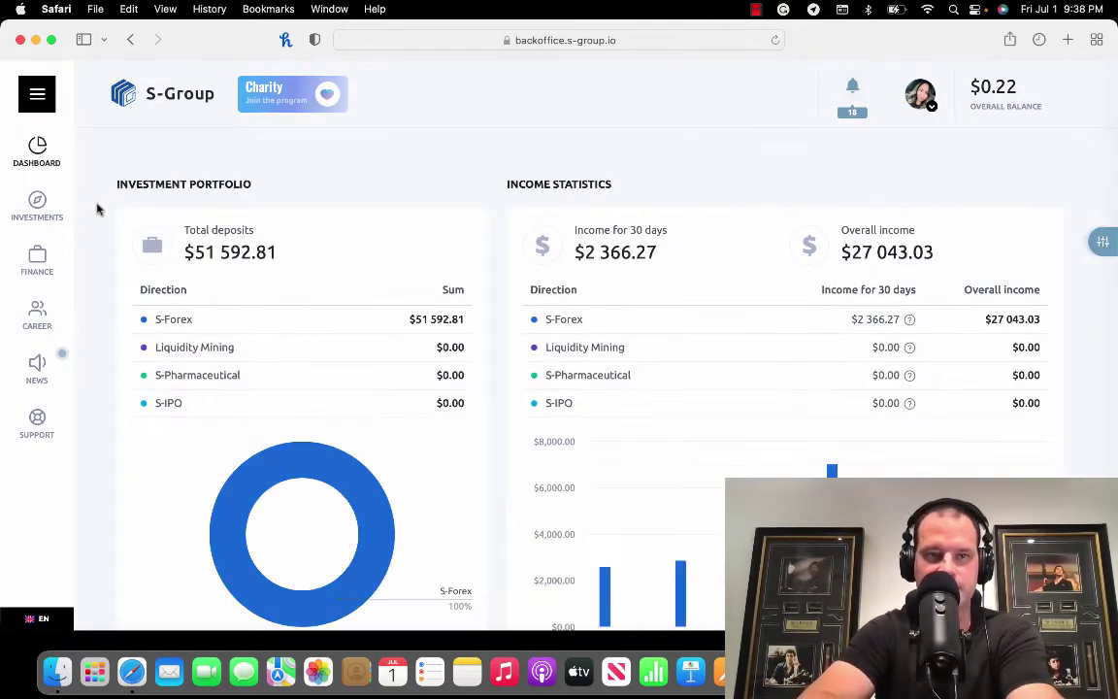
Step: Select both deposits and combine them into one $51 592.81 package, then reload Investments
click(36, 209)
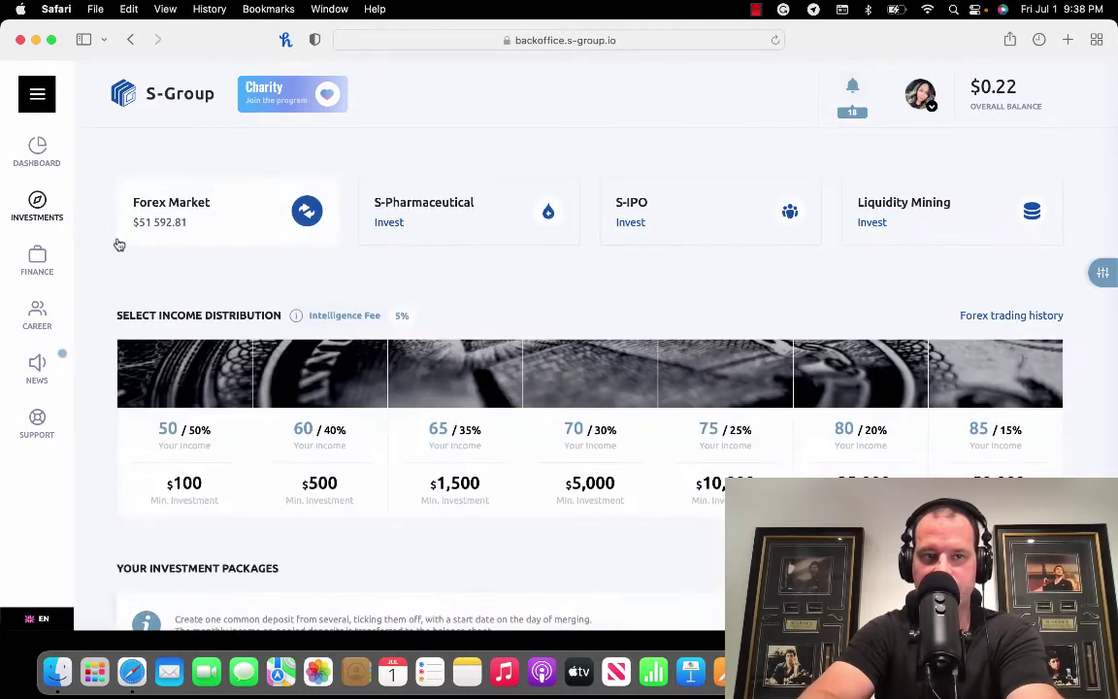
scroll(191, 537, down, 5)
click(123, 447)
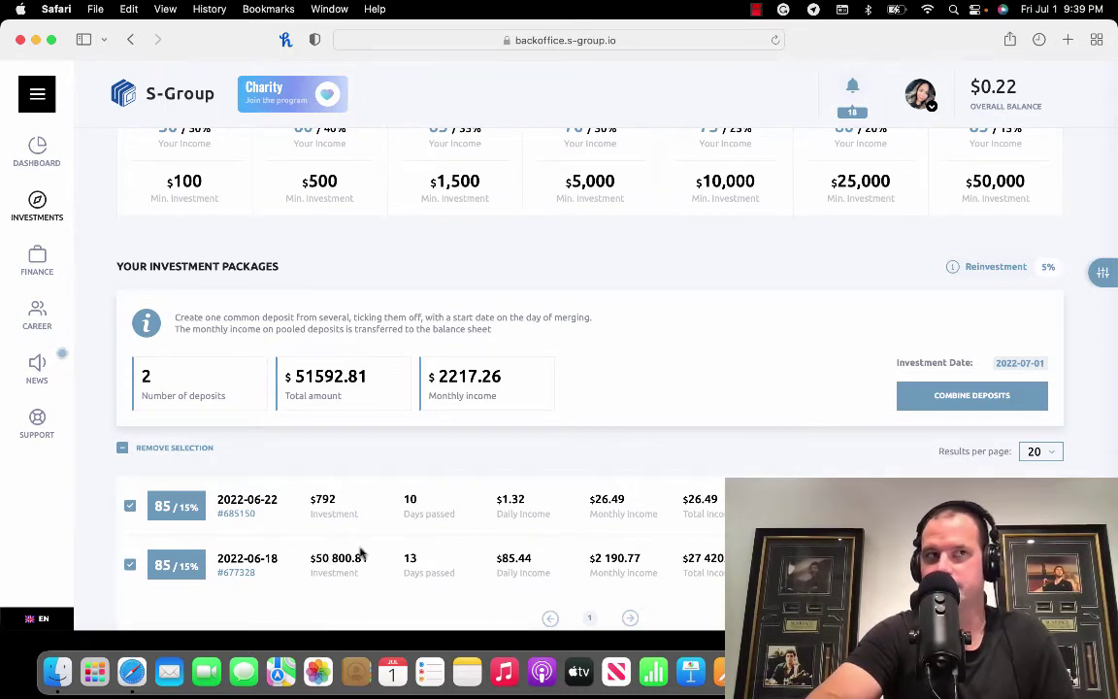
click(962, 398)
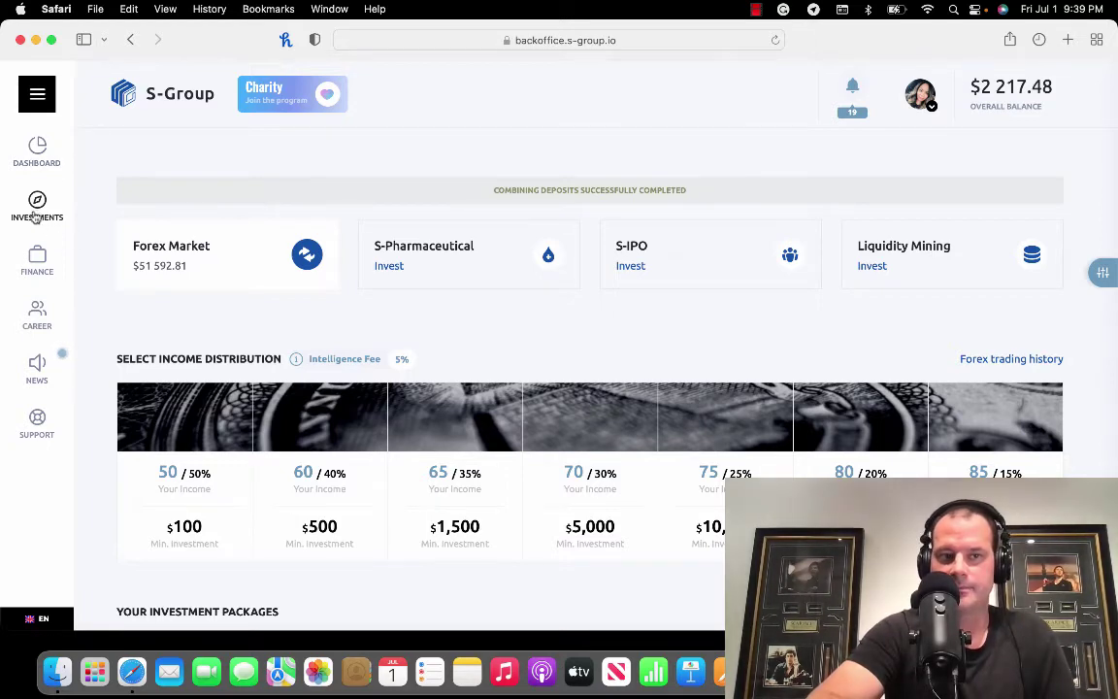
click(35, 209)
scroll(93, 219, down, 5)
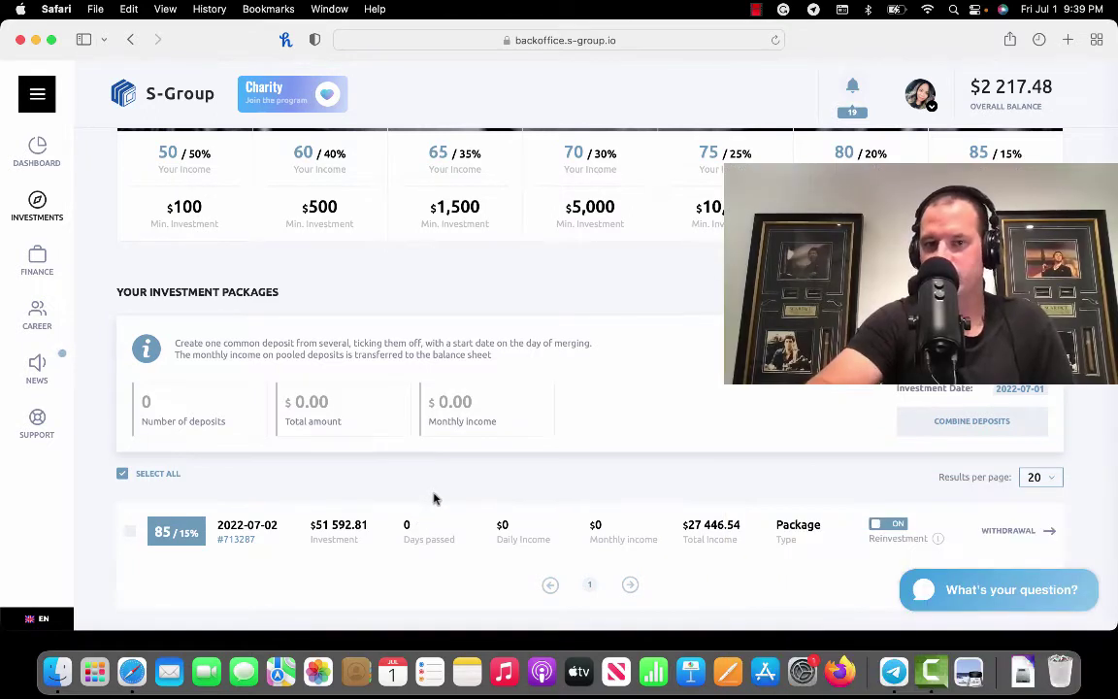
Step: Set Reinvestment to OFF on the $51 592.81 Forex Market package row
click(891, 525)
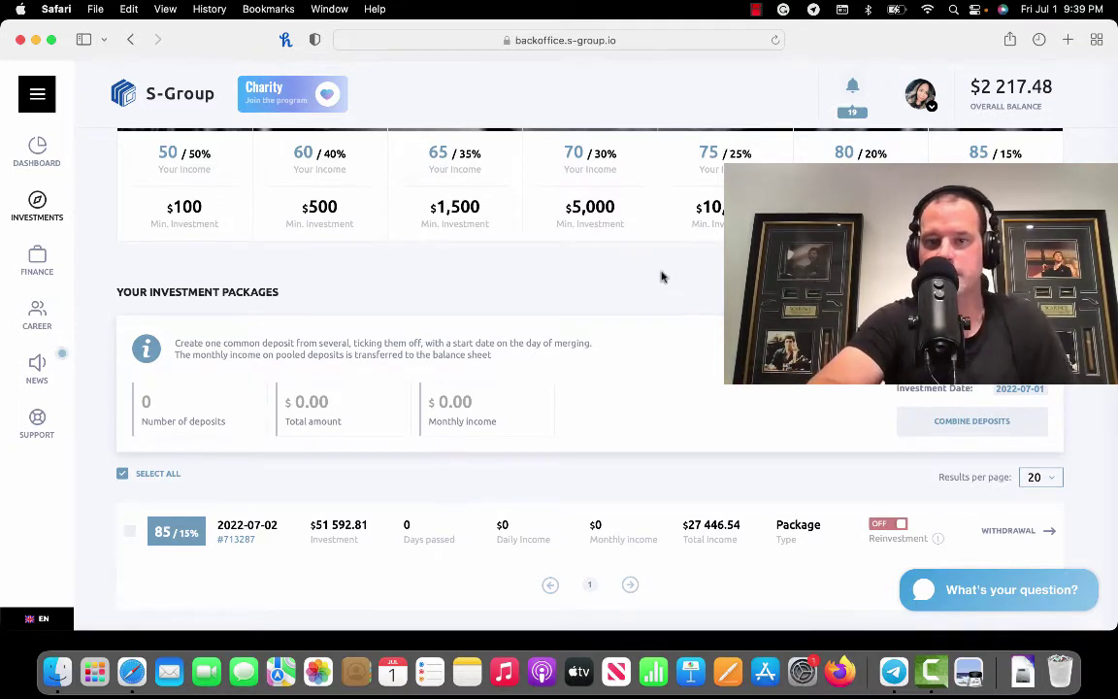
scroll(676, 293, up, 5)
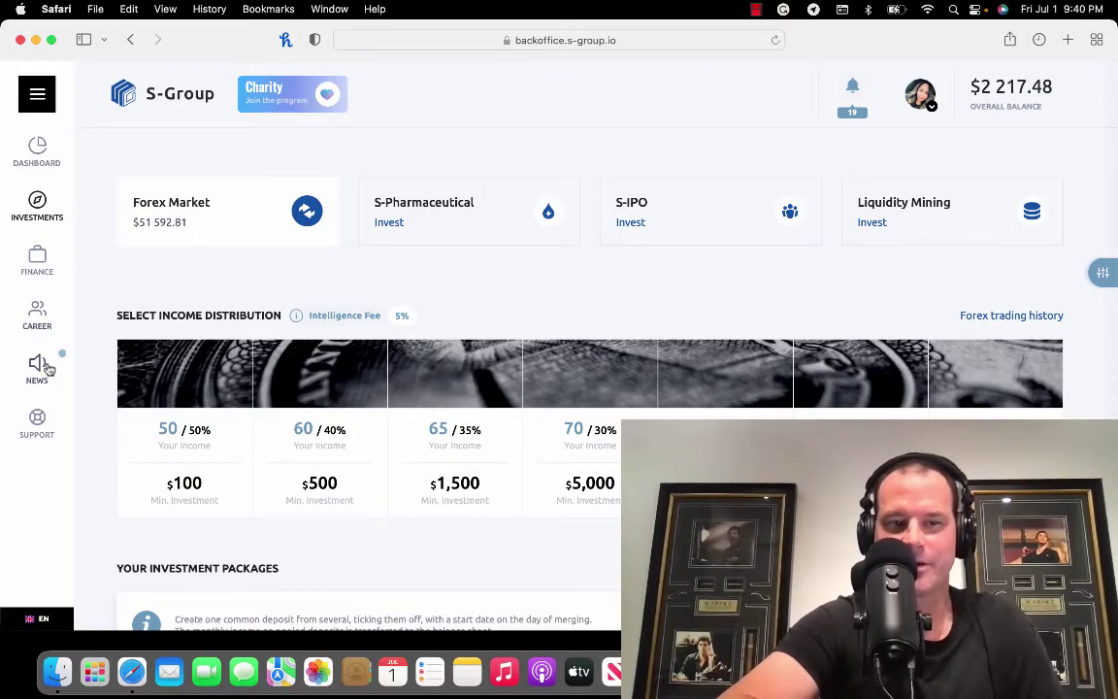
Step: On Finance, fill in the transfer recipient by pasting the first recent recipient's nickname
click(39, 272)
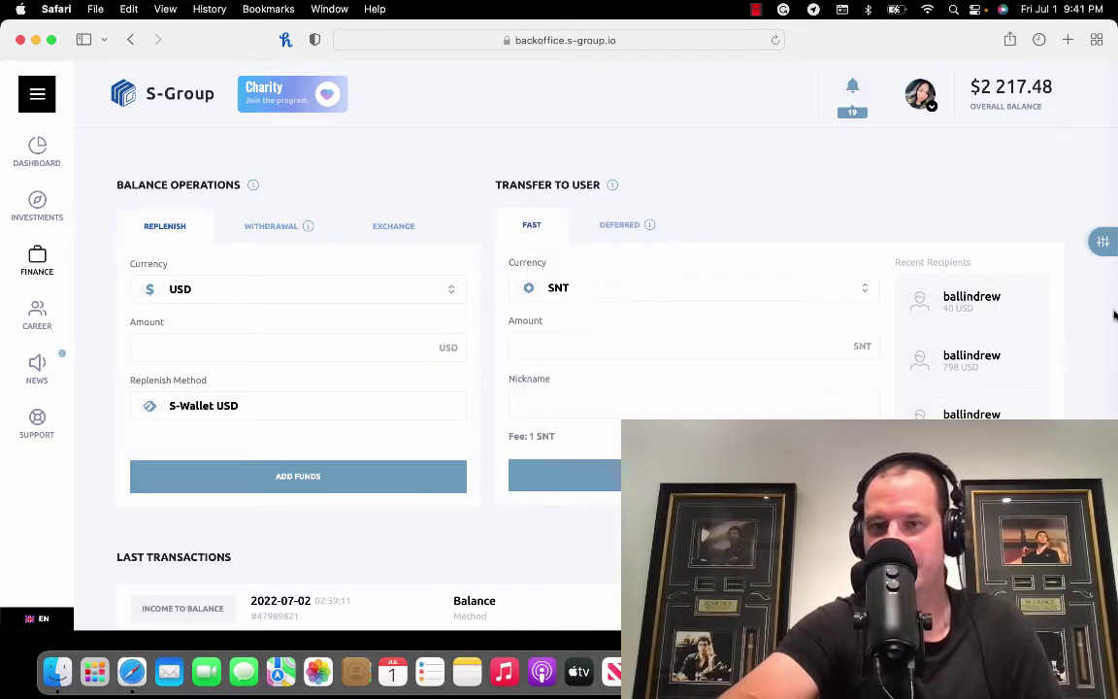
double_click(948, 295)
key(super+c)
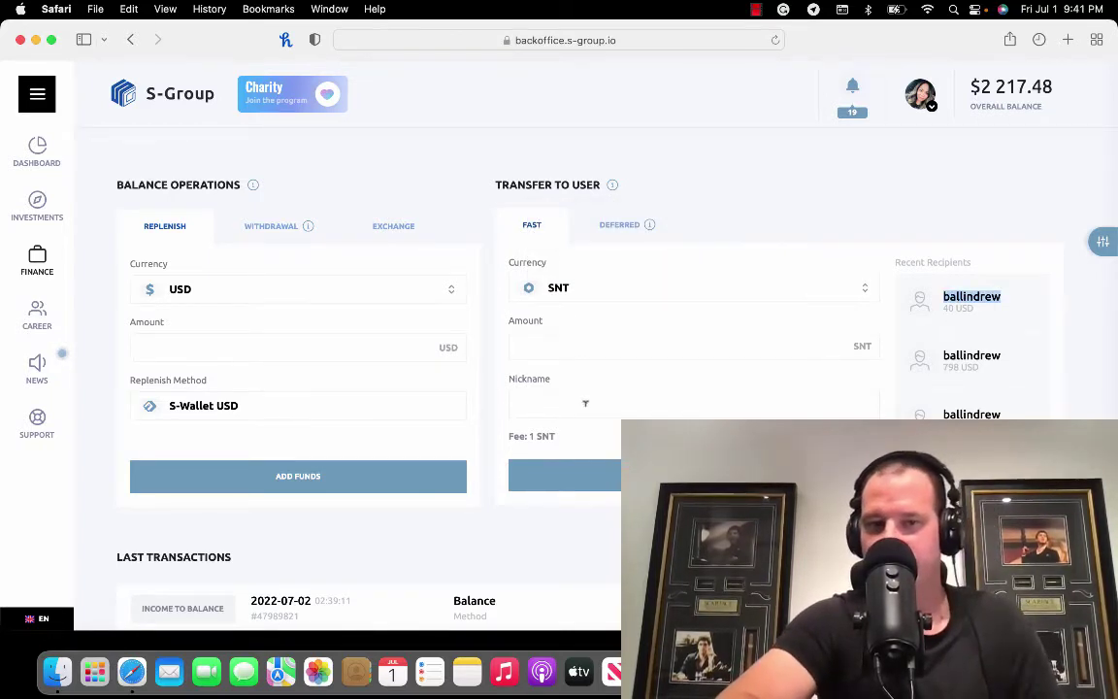
click(582, 403)
key(super+v)
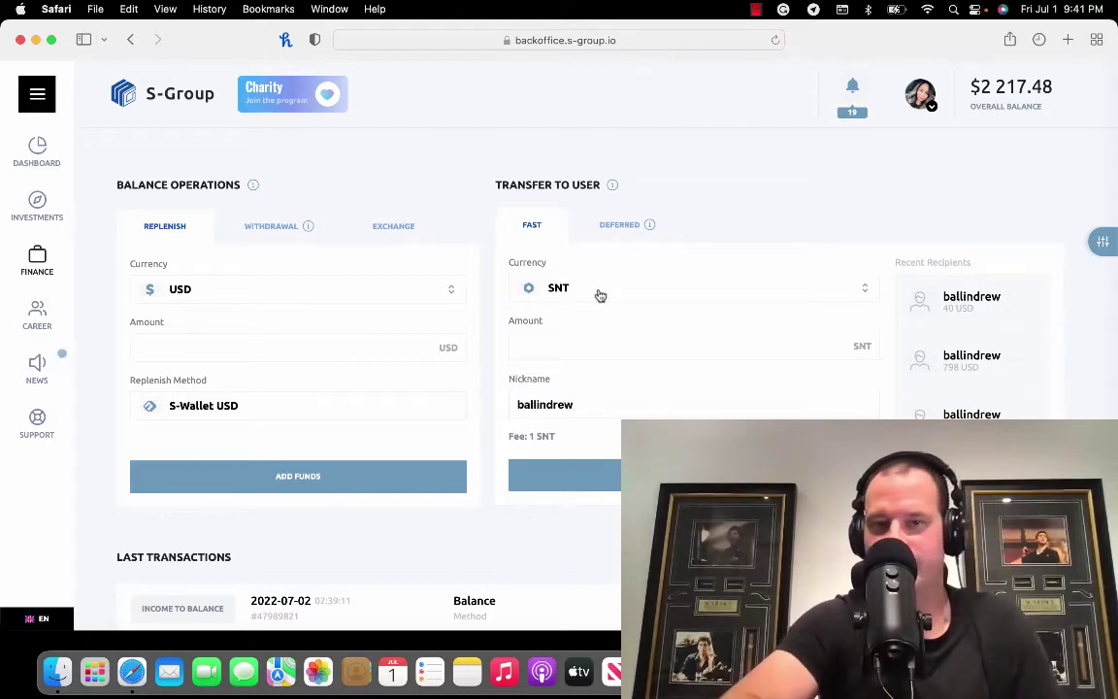
Step: Enter 13788.92 SNT as the transfer amount after checking the SNT balance, and submit
mouse_move(1021, 98)
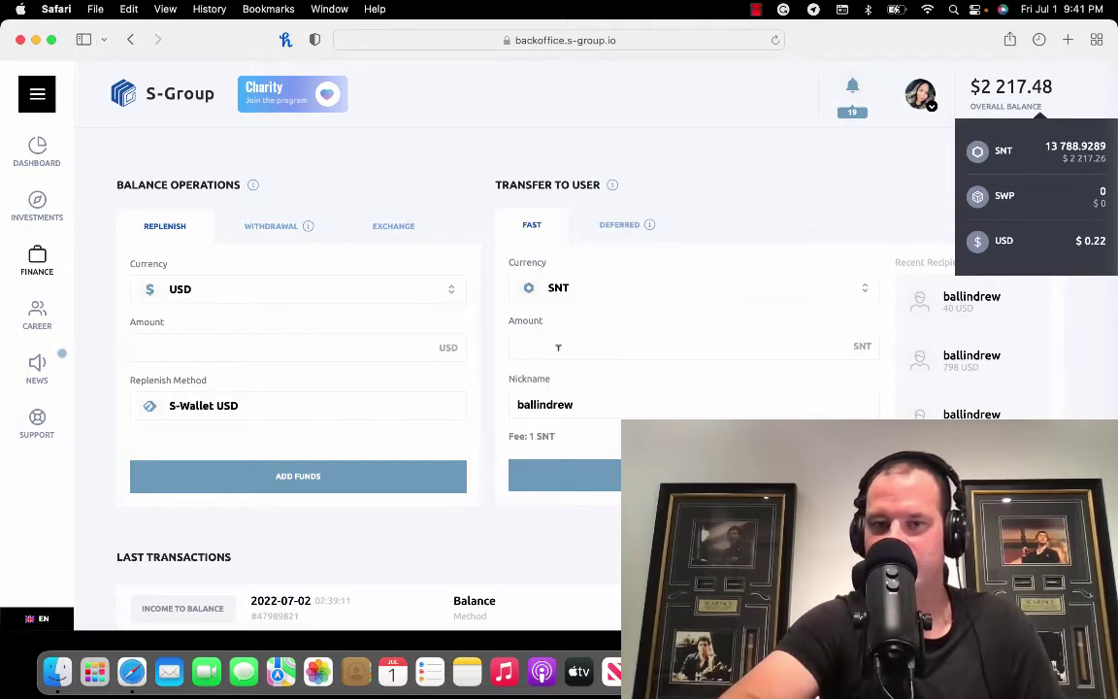
click(558, 347)
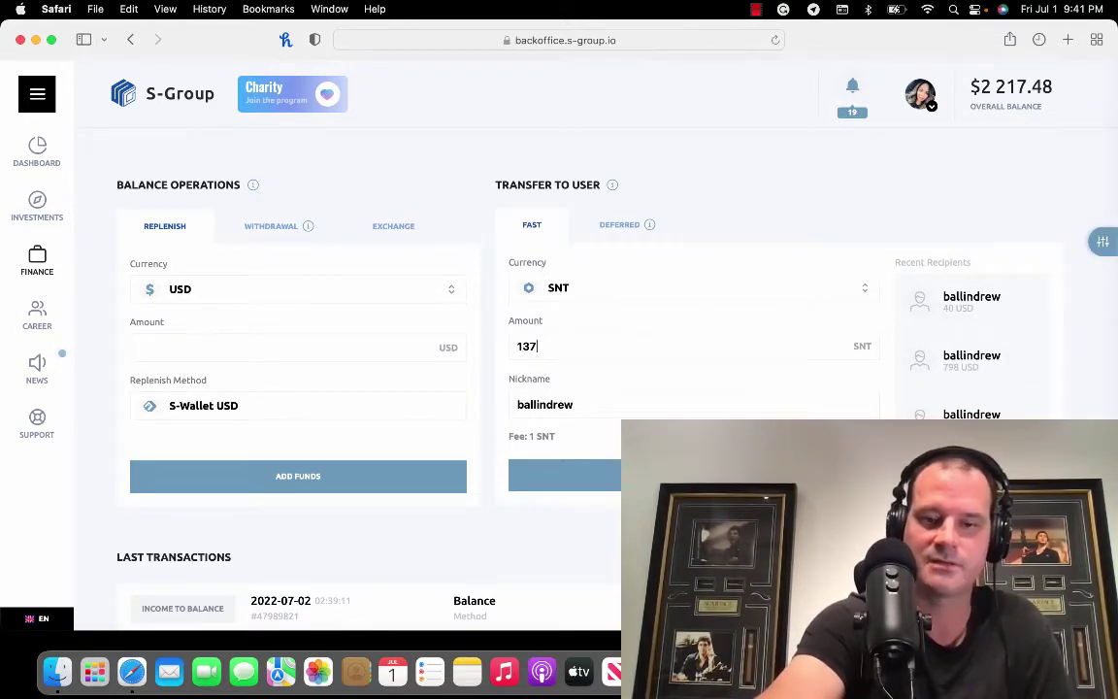
text(13788)
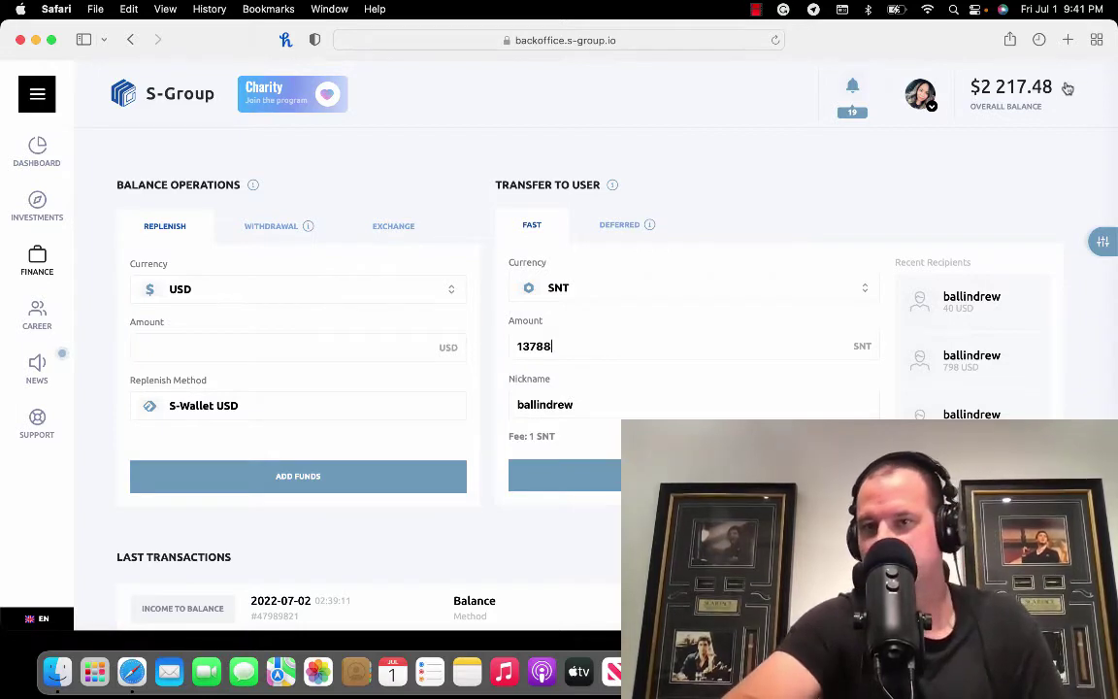
click(1034, 106)
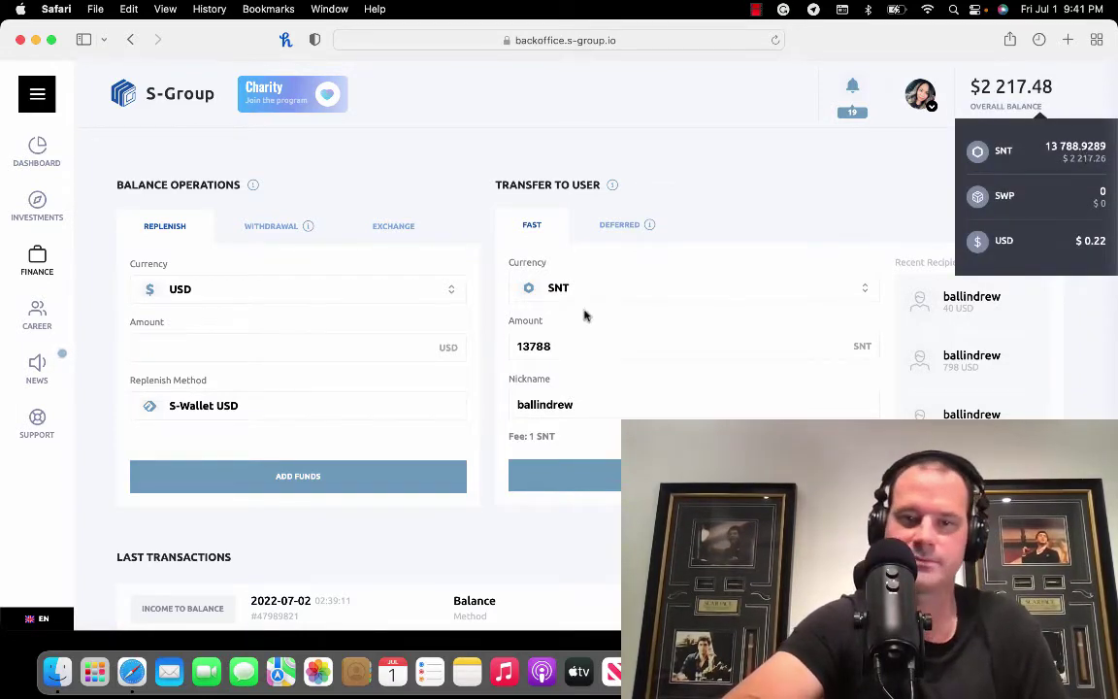
click(557, 346)
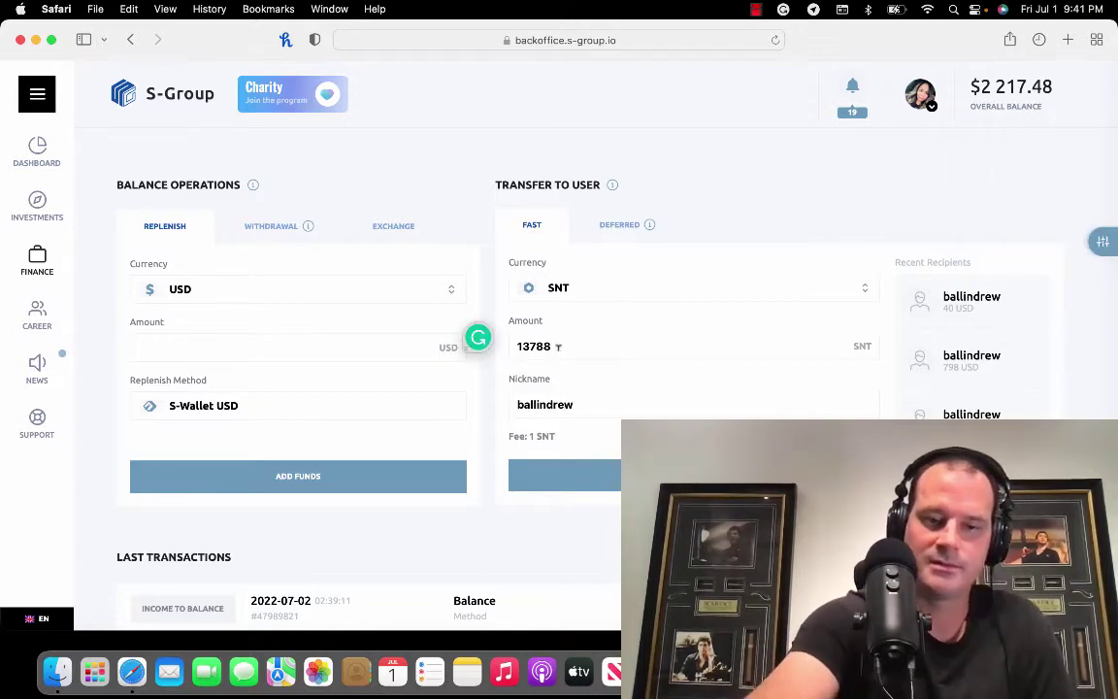
text(.)
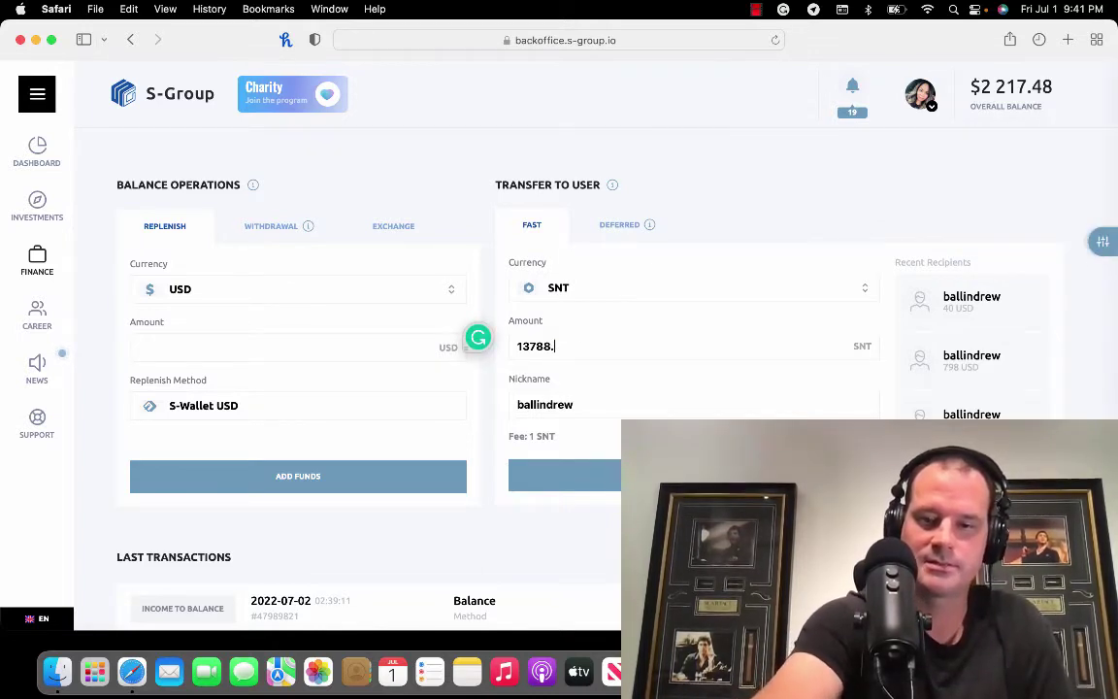
text(92)
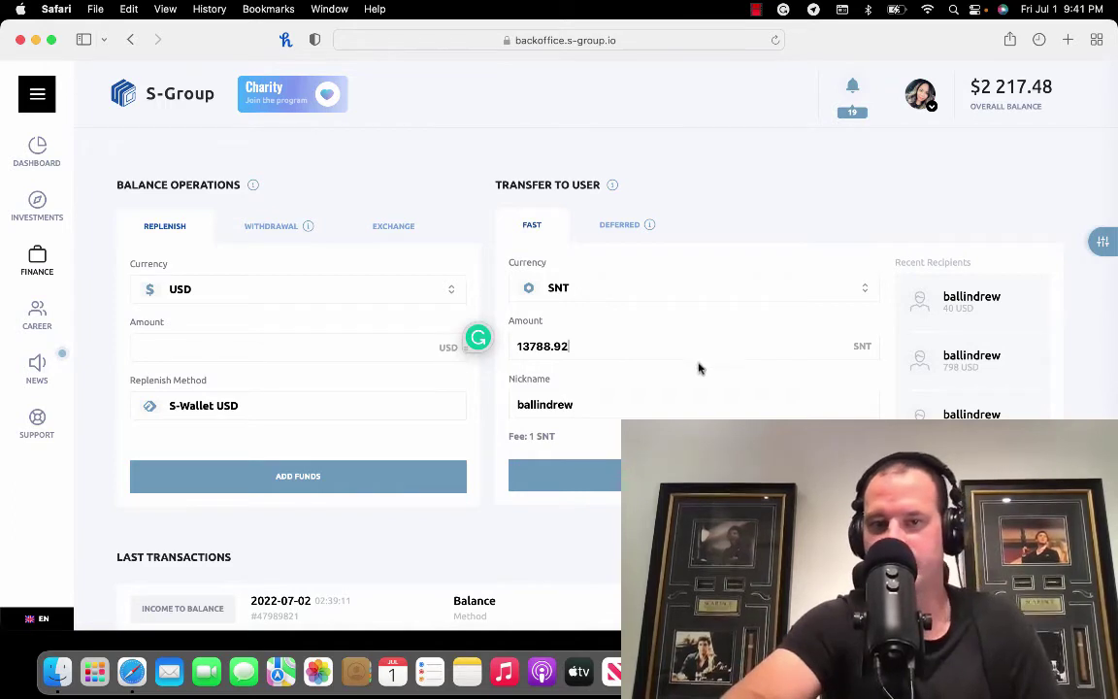
click(941, 97)
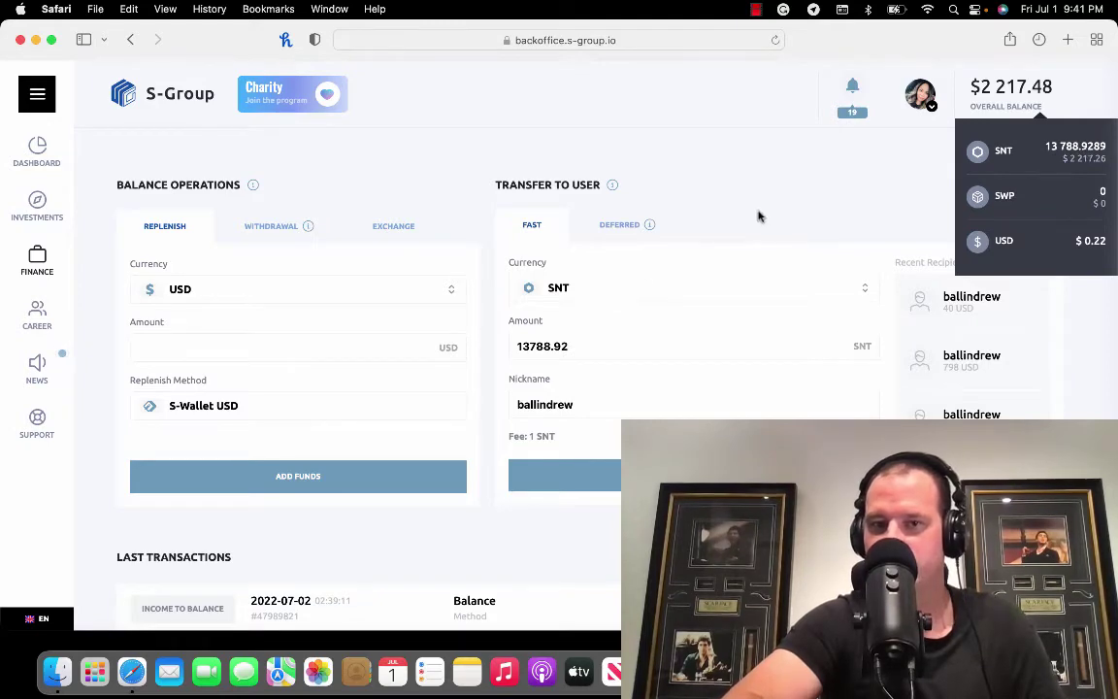
click(602, 475)
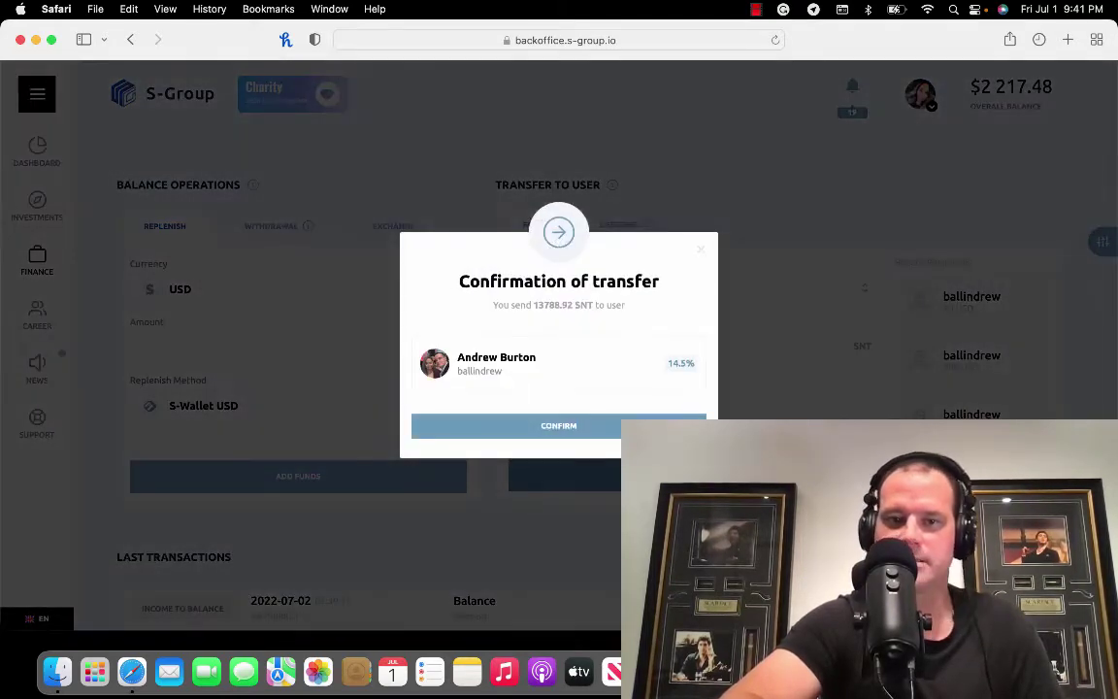
Step: Confirm sending the SNT and verify the transfer with the Telegram confirmation code
click(591, 431)
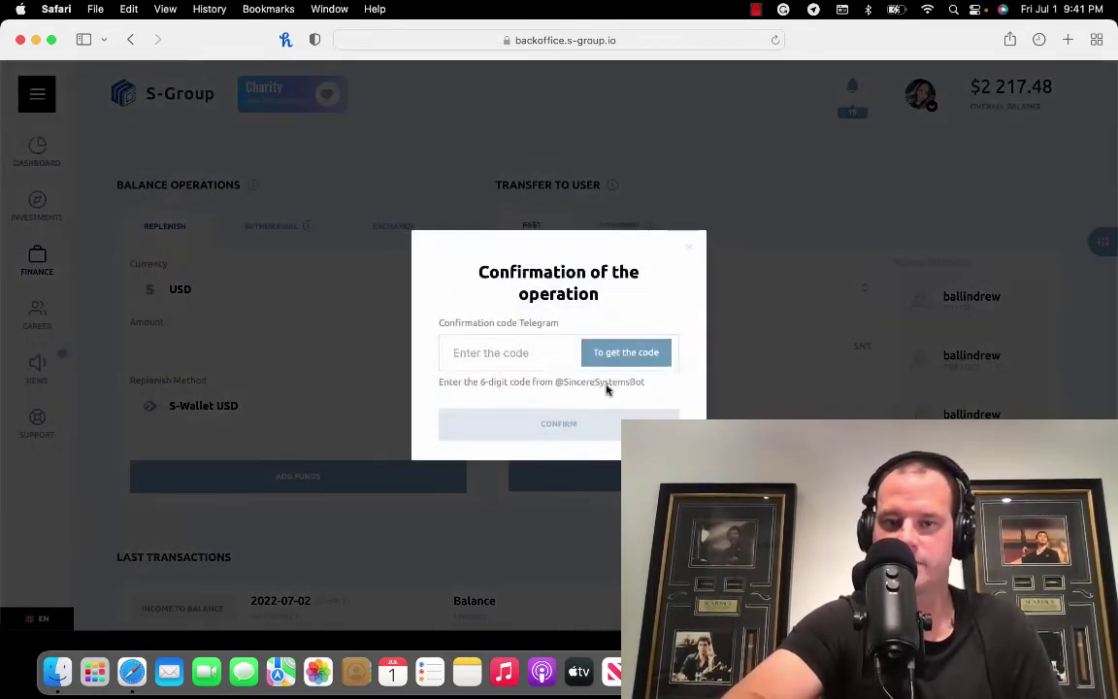
click(624, 355)
click(466, 353)
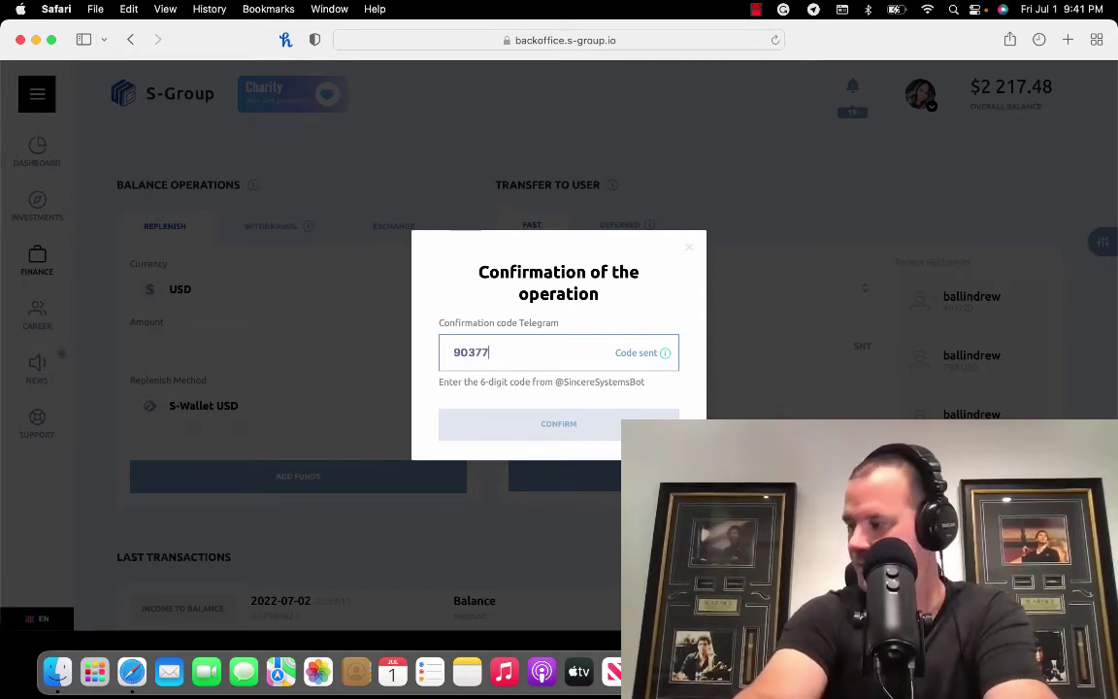
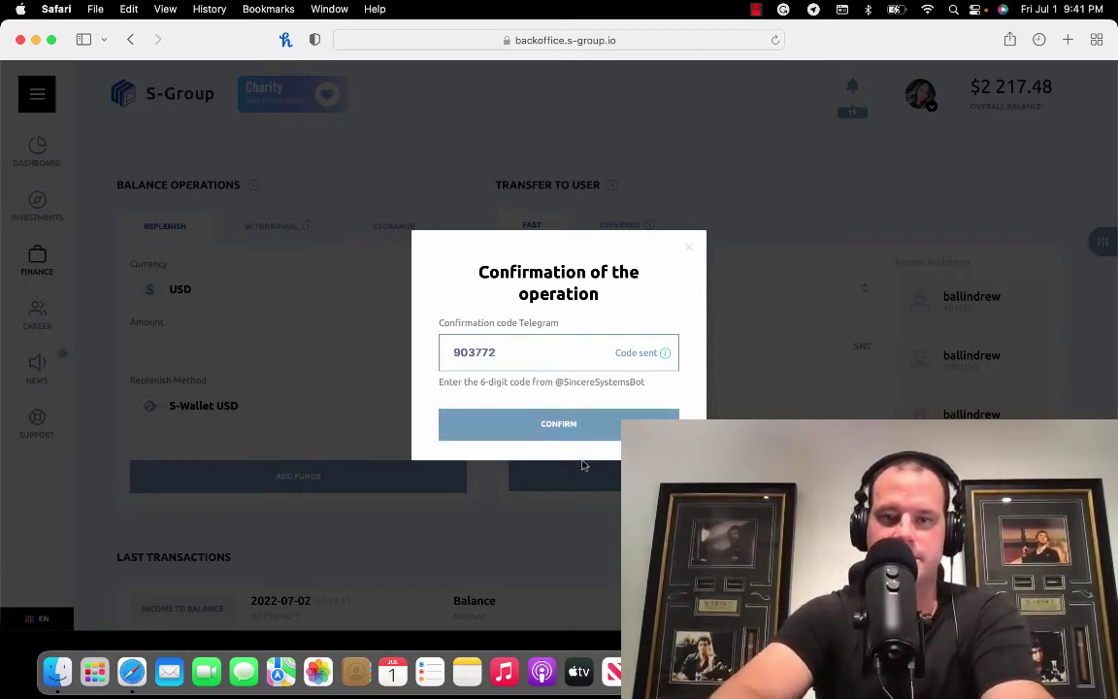
click(570, 425)
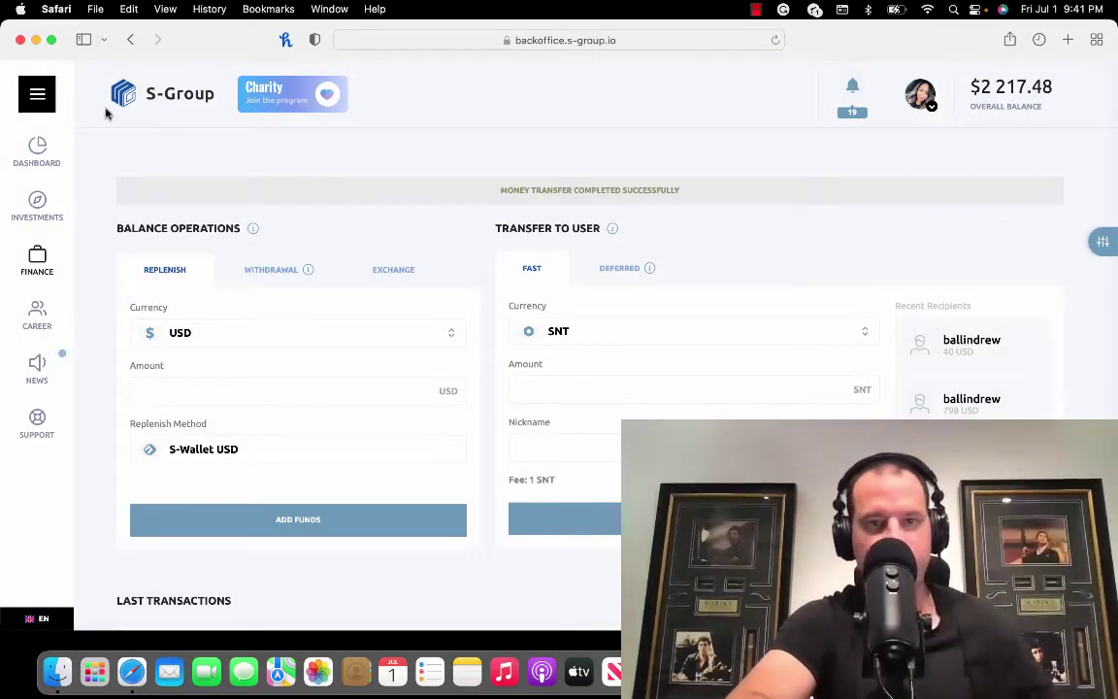
Step: Open Investments and scroll through Your Investment Packages, checking the $0.22 overall balance
click(35, 209)
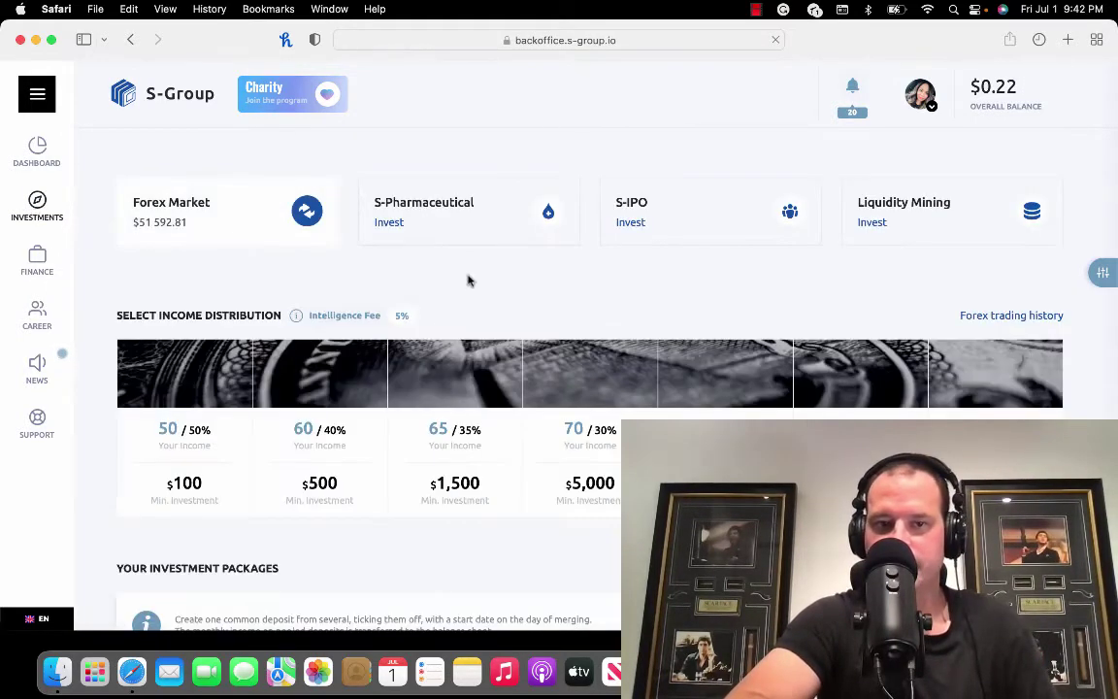
scroll(487, 285, down, 1)
scroll(487, 285, down, 3)
scroll(240, 547, down, 4)
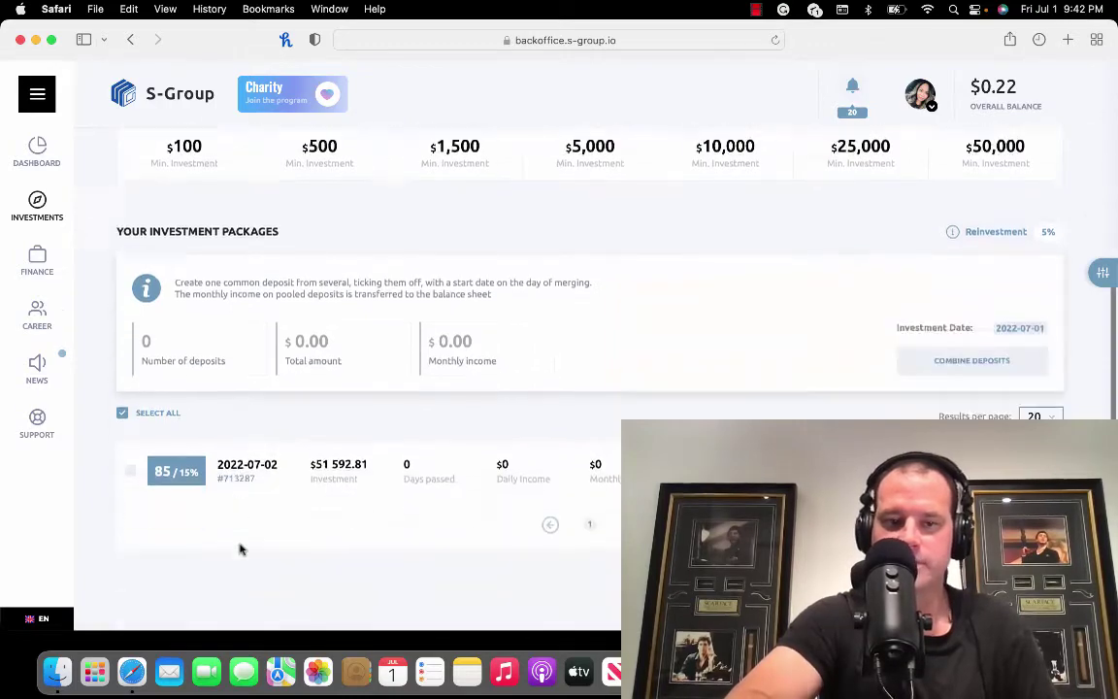
scroll(495, 422, up, 8)
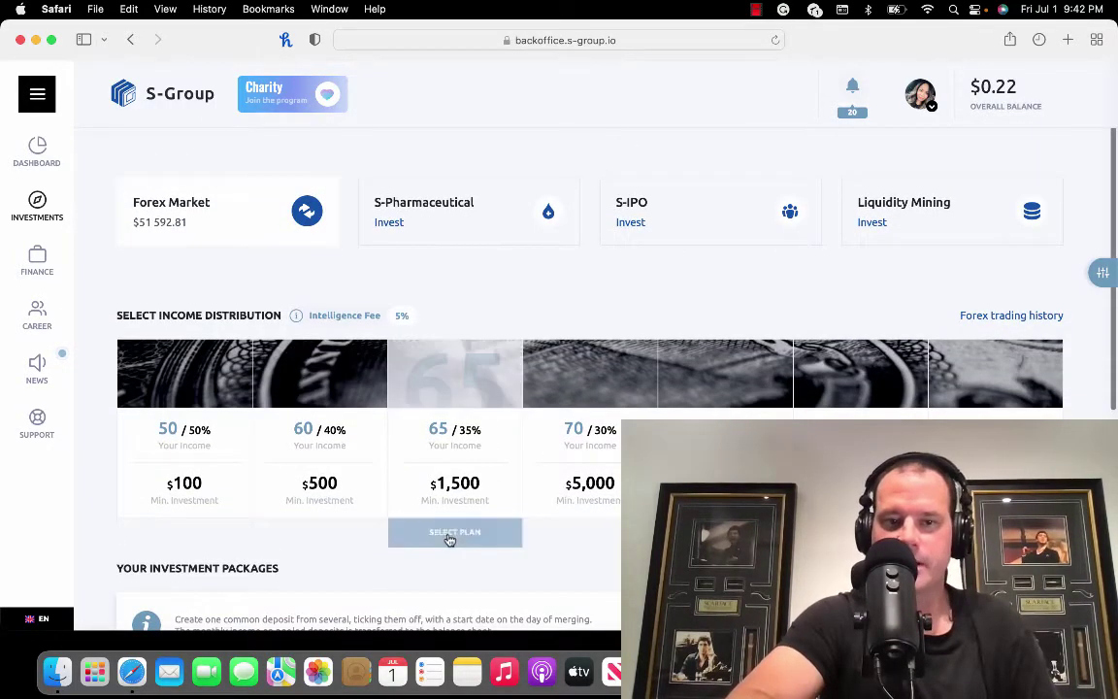
scroll(448, 538, down, 5)
scroll(410, 517, down, 2)
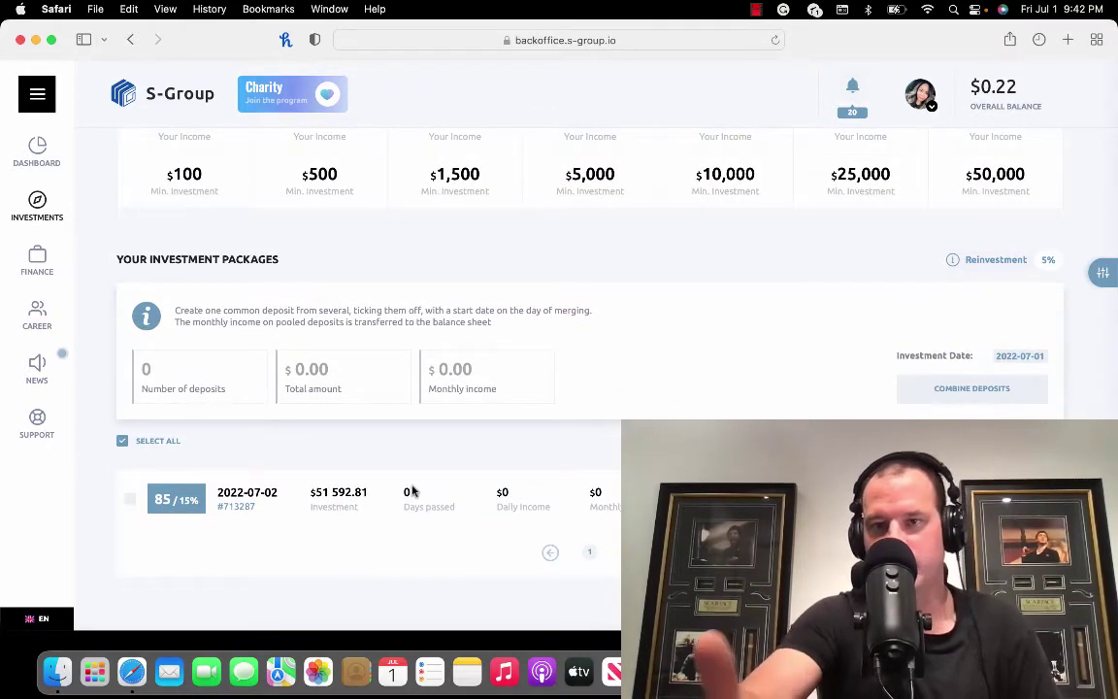
scroll(869, 259, up, 5)
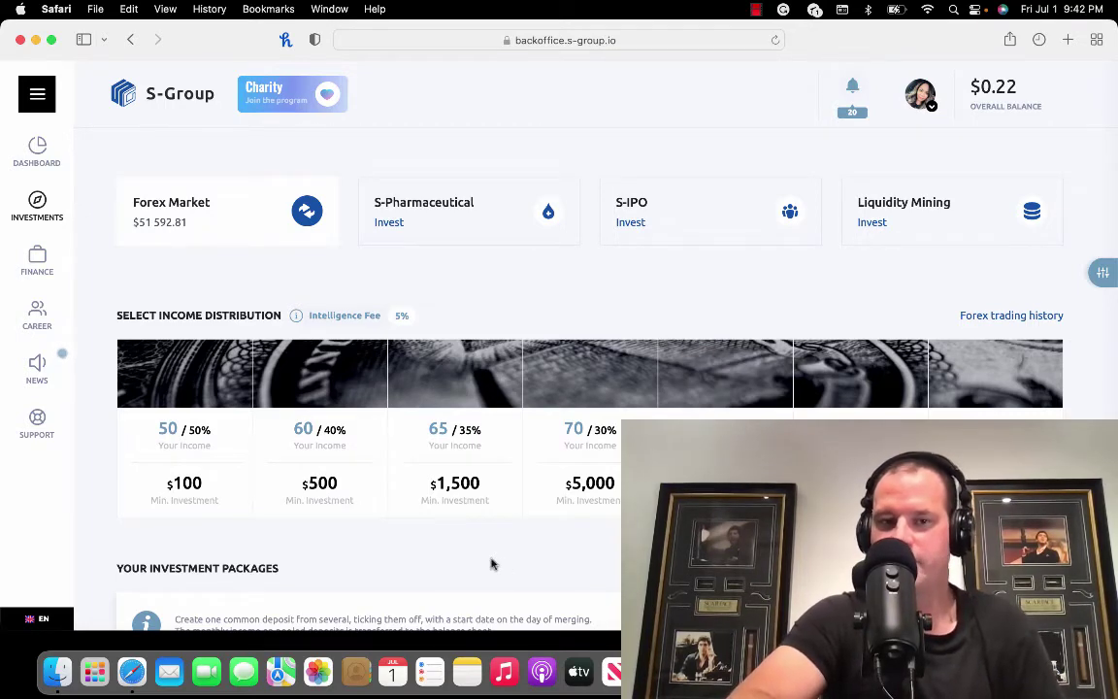
scroll(491, 563, down, 6)
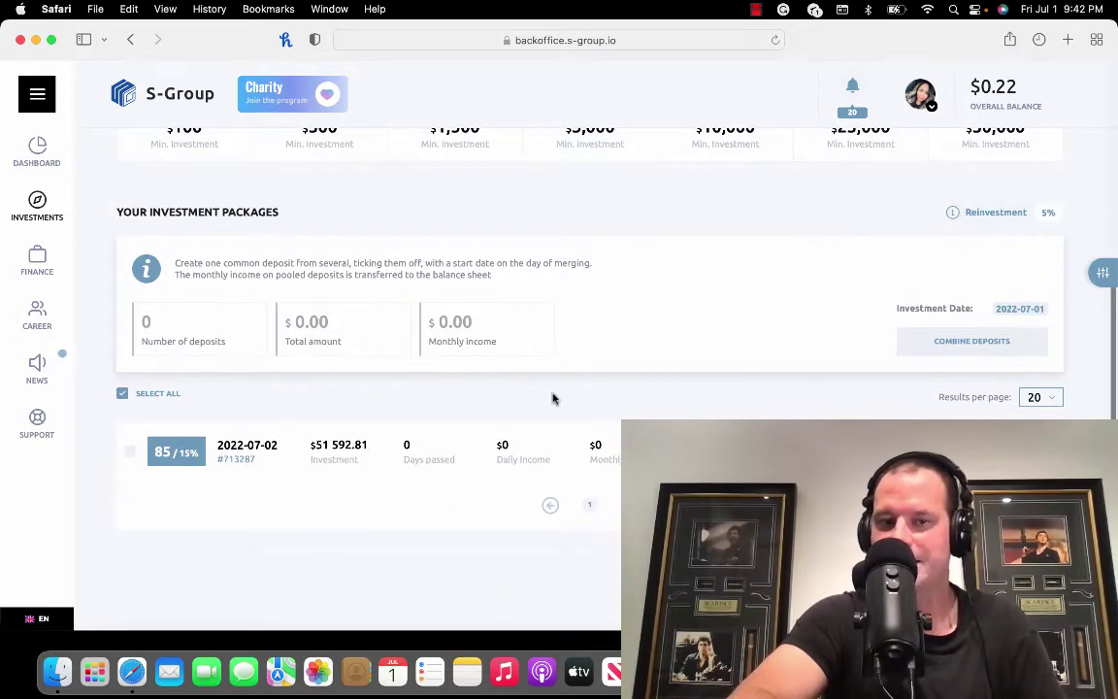
scroll(899, 205, up, 6)
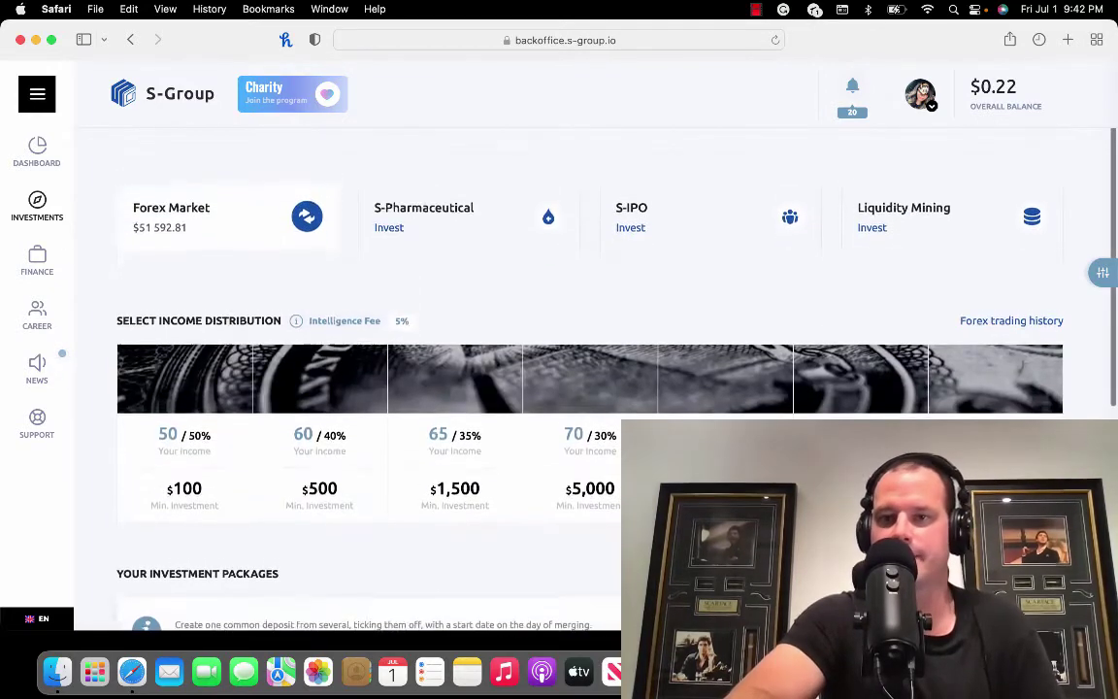
Step: Sign out and log in with the other saved account via Safari AutoFill and the computer password
click(919, 94)
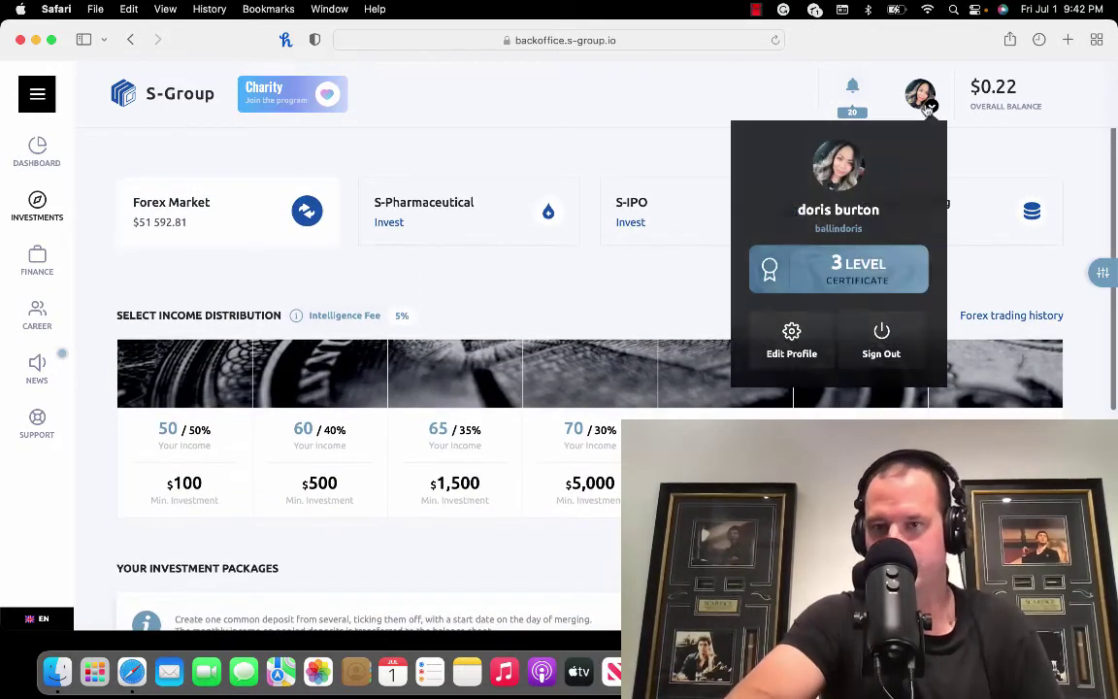
click(880, 353)
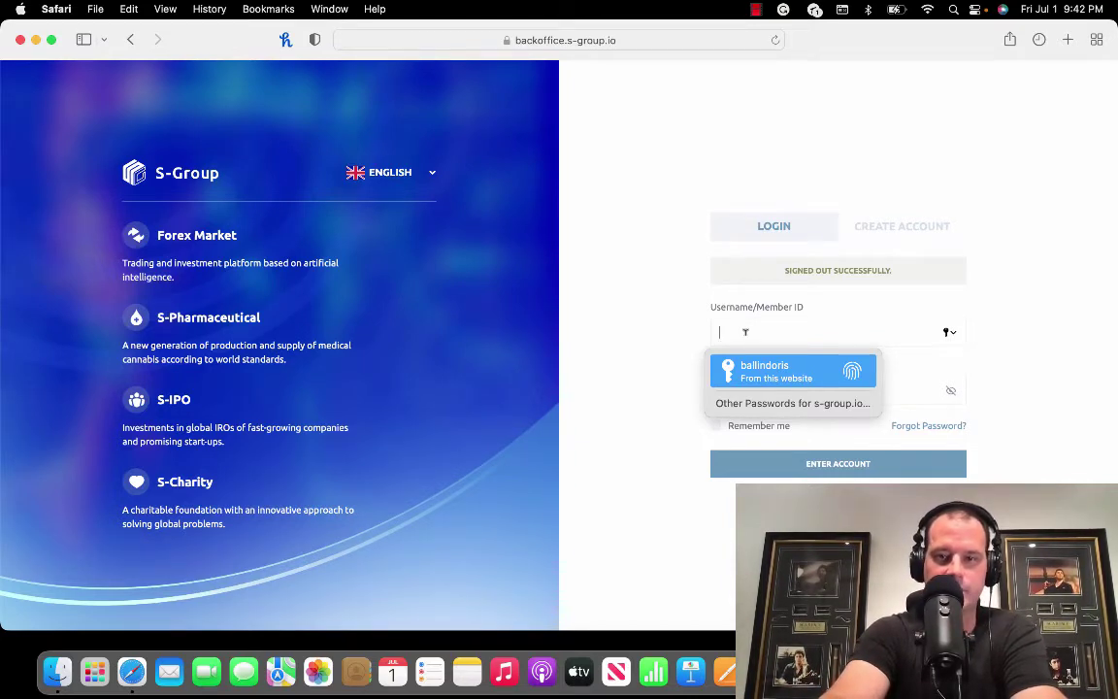
text(b)
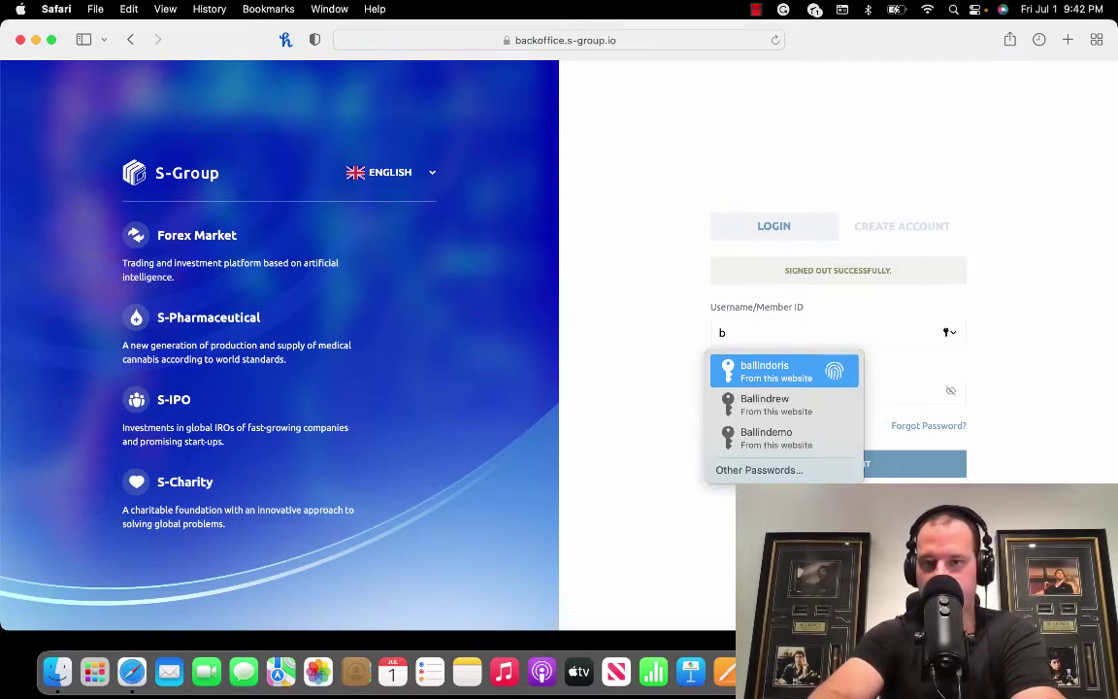
click(770, 409)
click(583, 384)
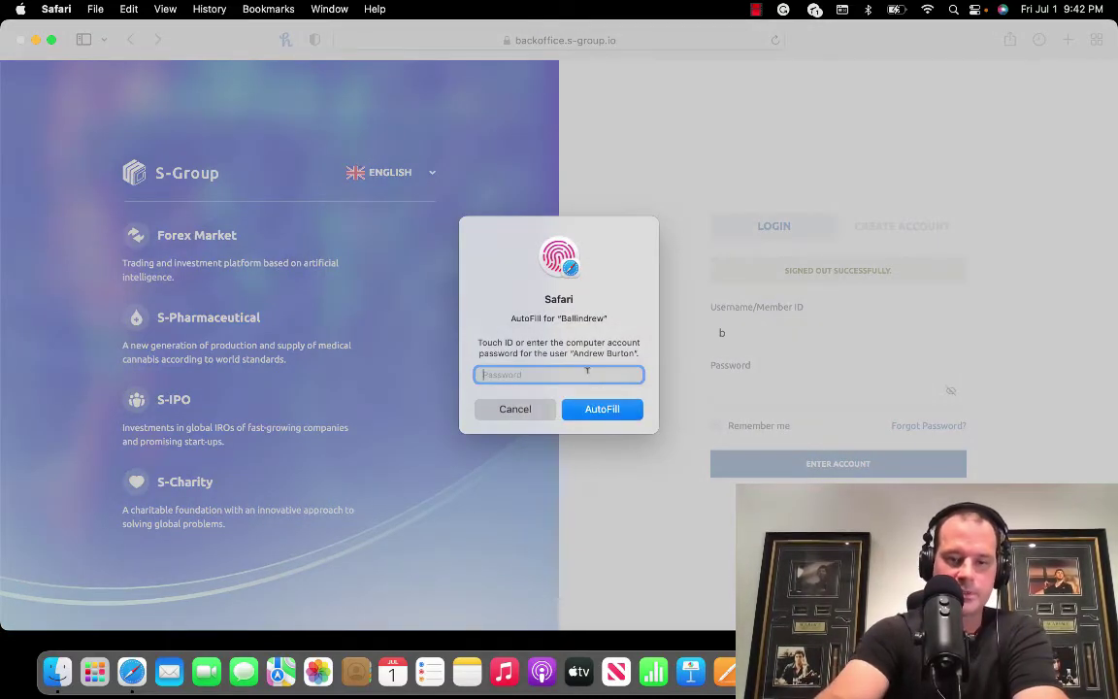
text(••••••)
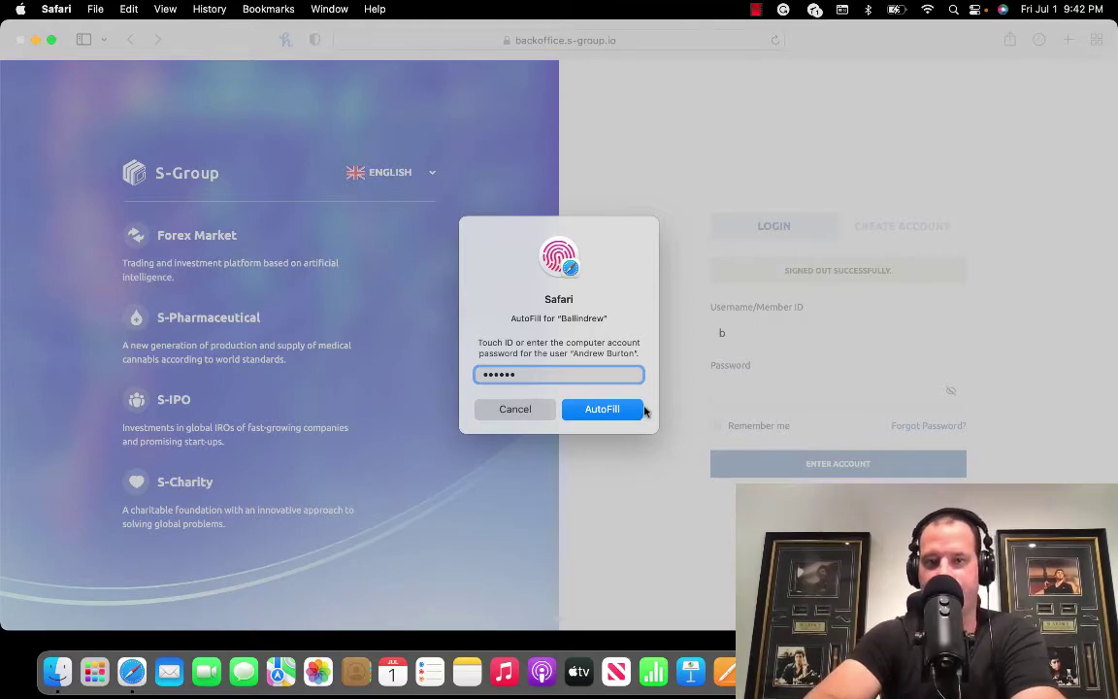
click(613, 411)
click(815, 466)
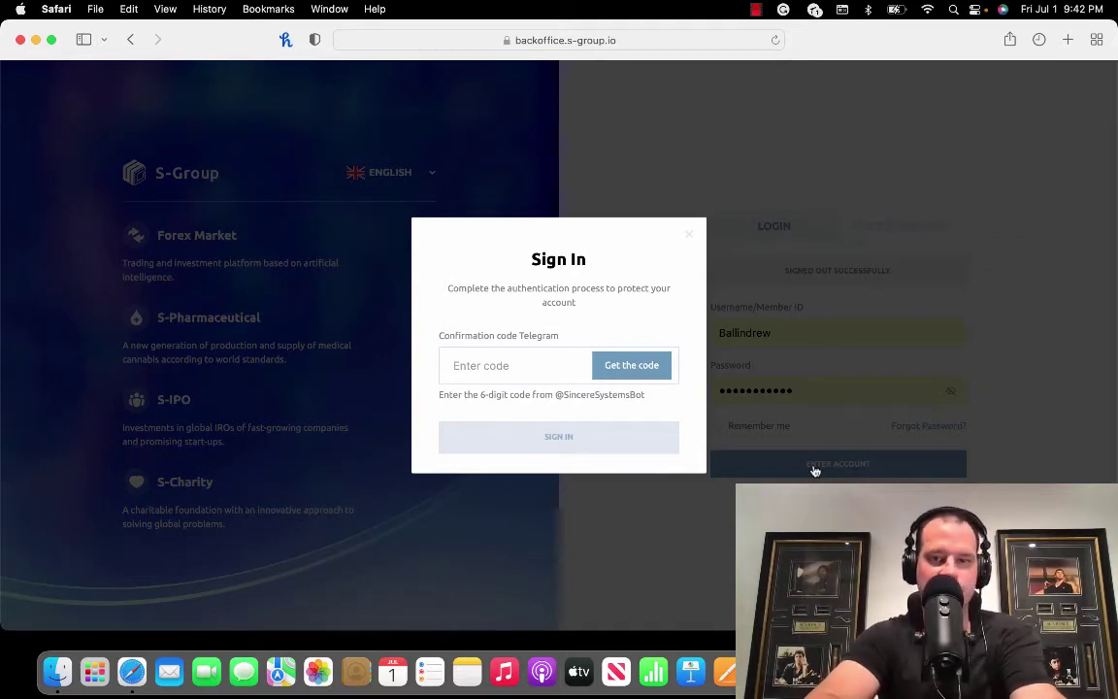
Step: Request the sign-in code and paste the newest one from the S-Group Bot chat in Telegram
click(642, 369)
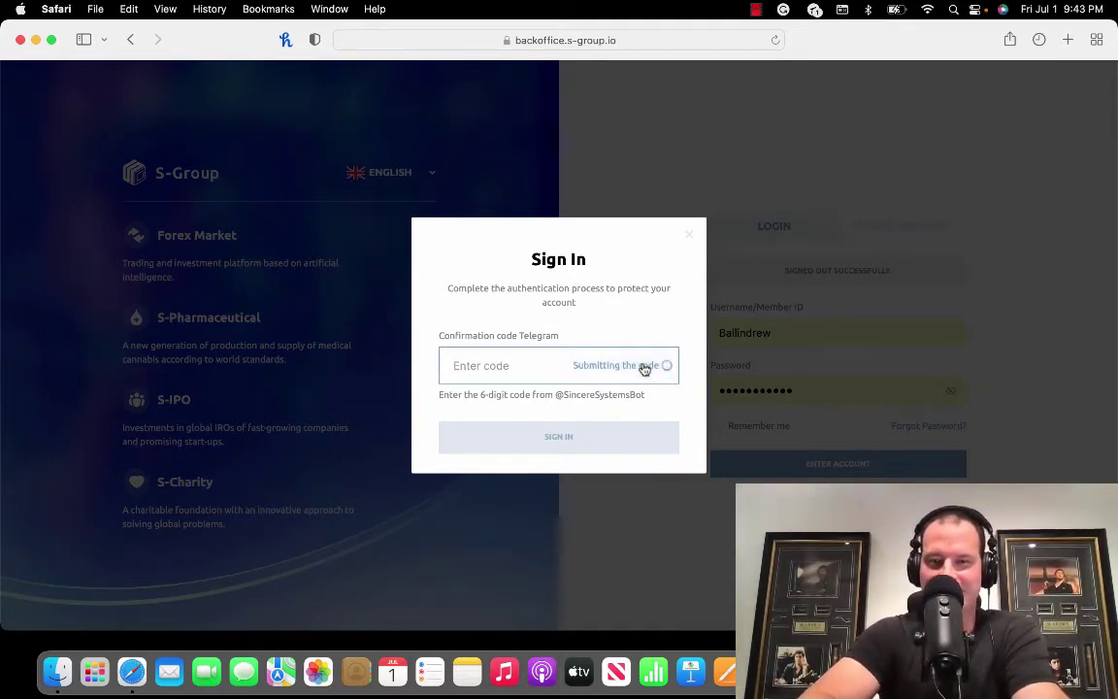
key(super+Tab)
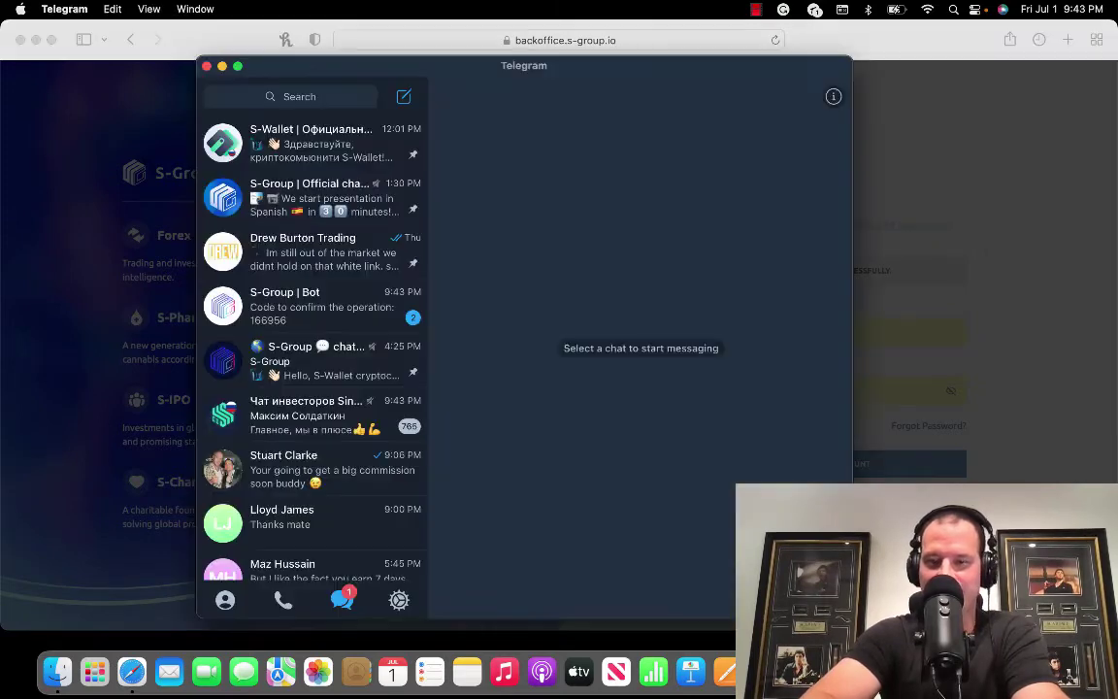
click(304, 306)
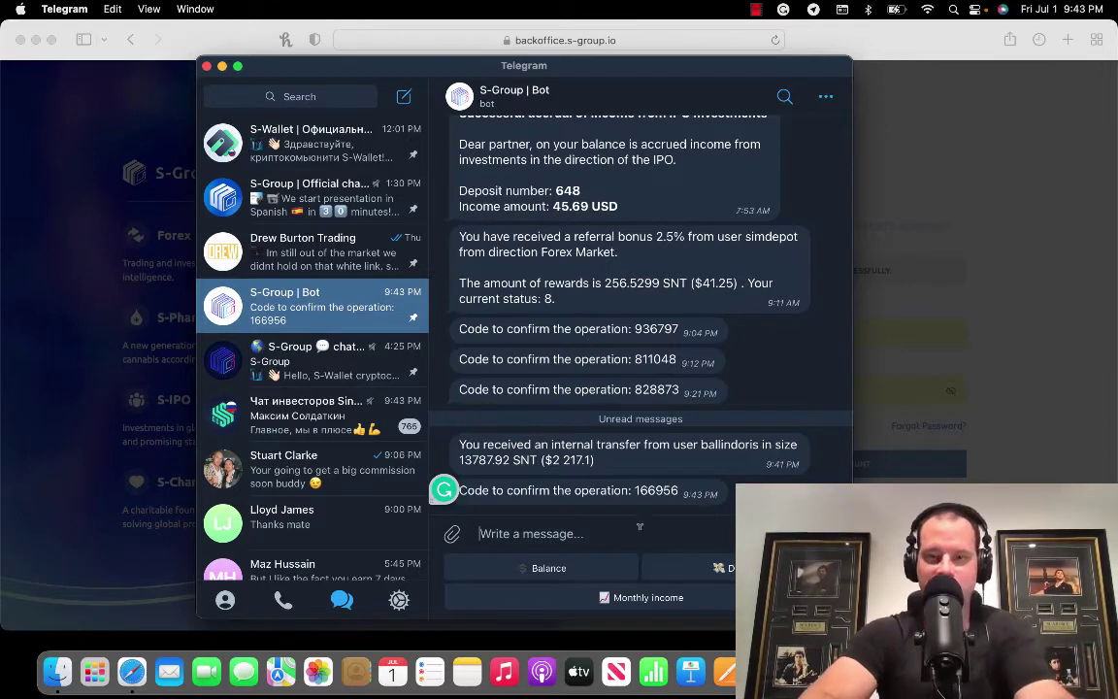
drag(681, 490, 635, 485)
key(super+c)
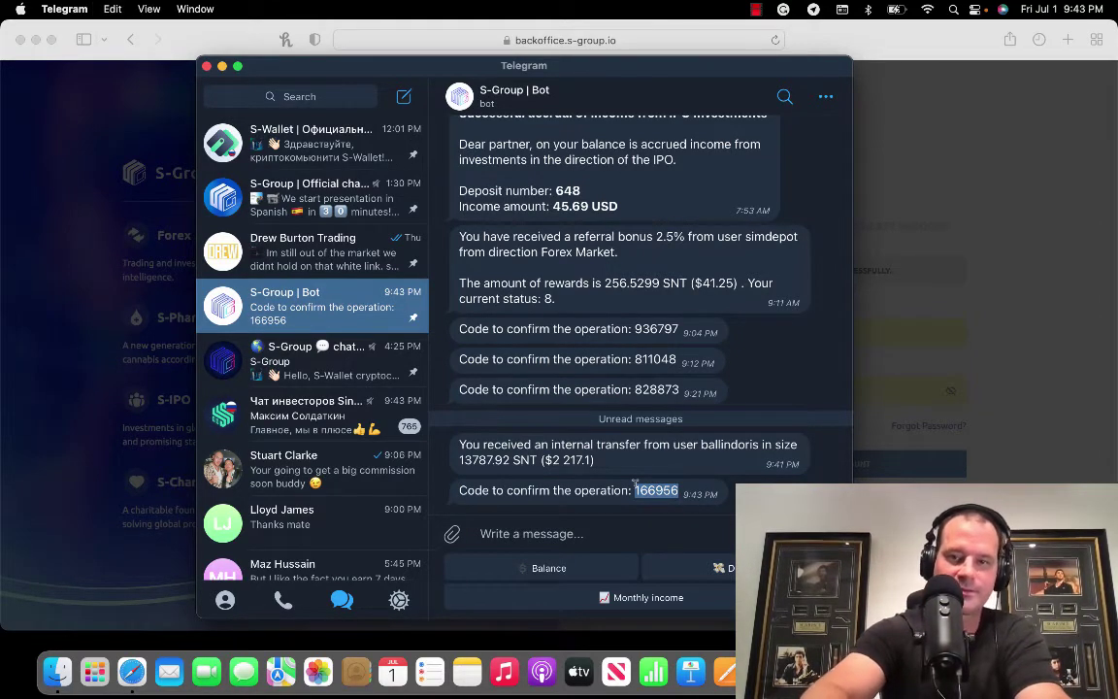
click(1069, 372)
click(450, 375)
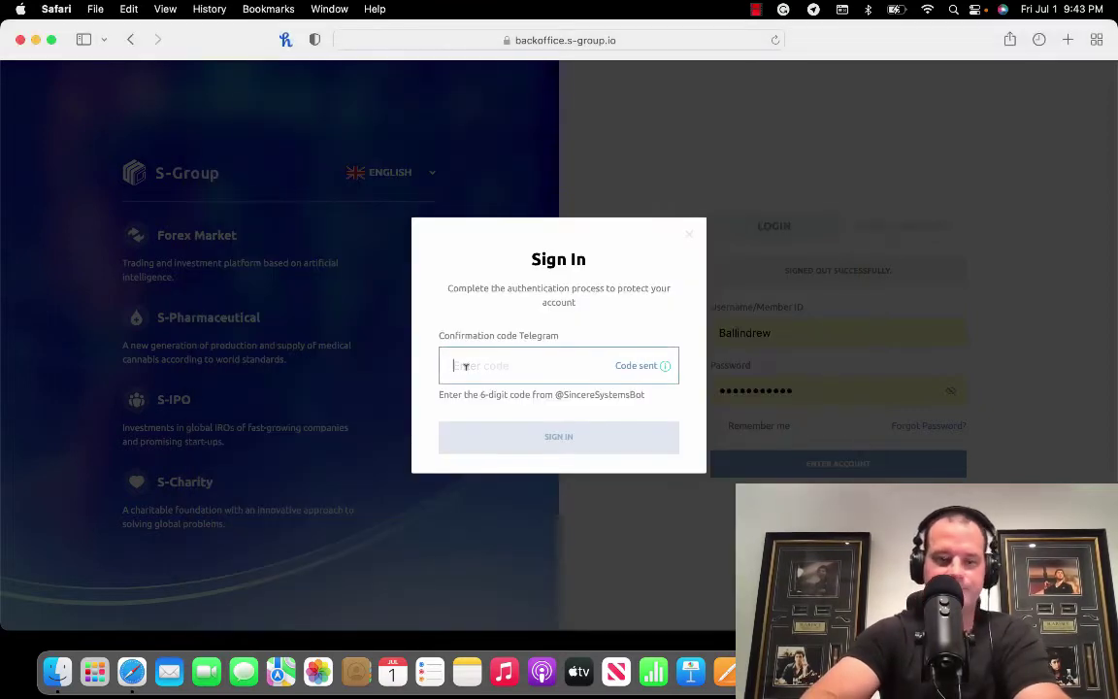
key(super+v)
Step: Complete sign-in and go to the Finance page showing a $3 230.86 overall balance
click(575, 435)
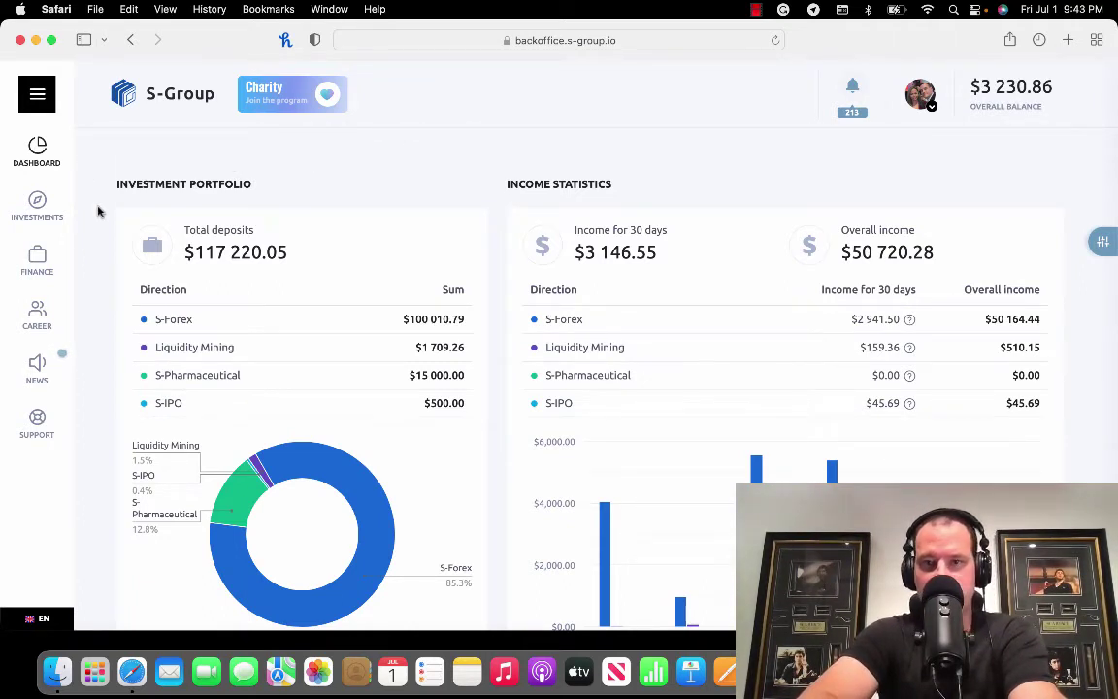
click(37, 257)
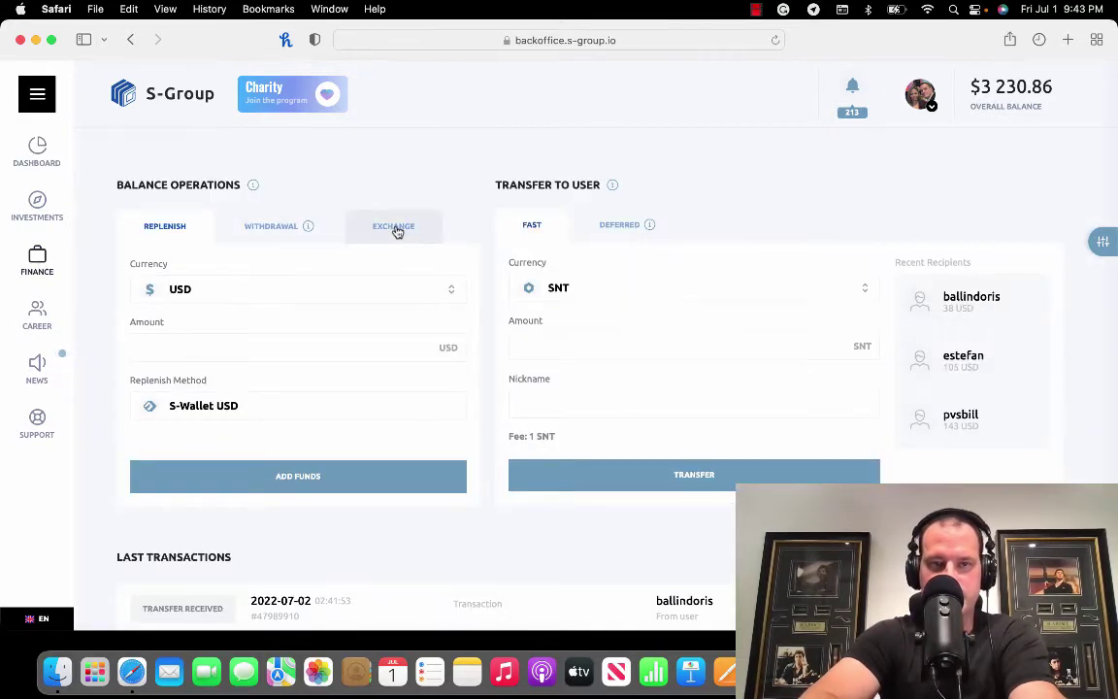
Step: Exchange 14614 SNT into USD using the Exchange form with SNT as the source currency
click(394, 227)
click(291, 326)
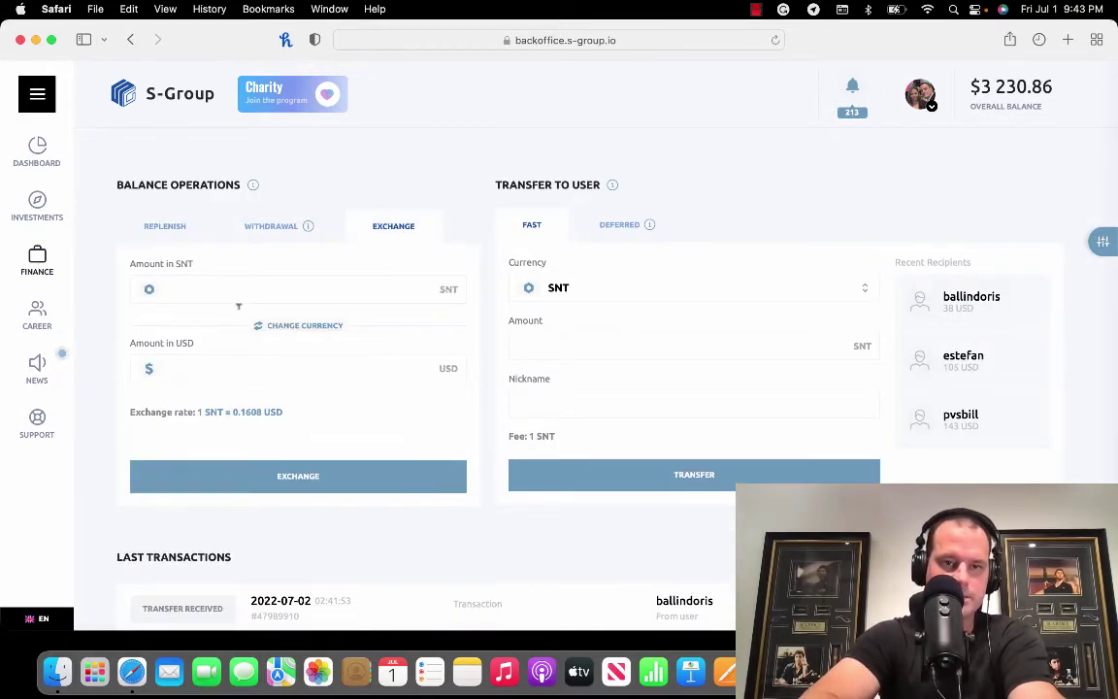
mouse_move(986, 87)
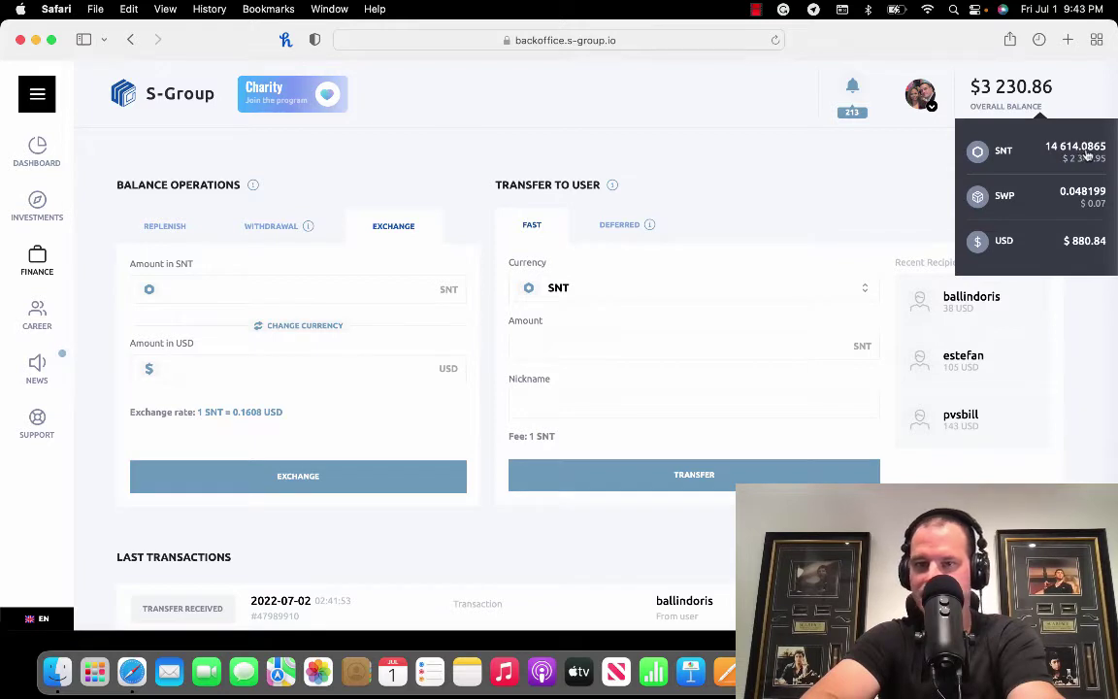
click(260, 288)
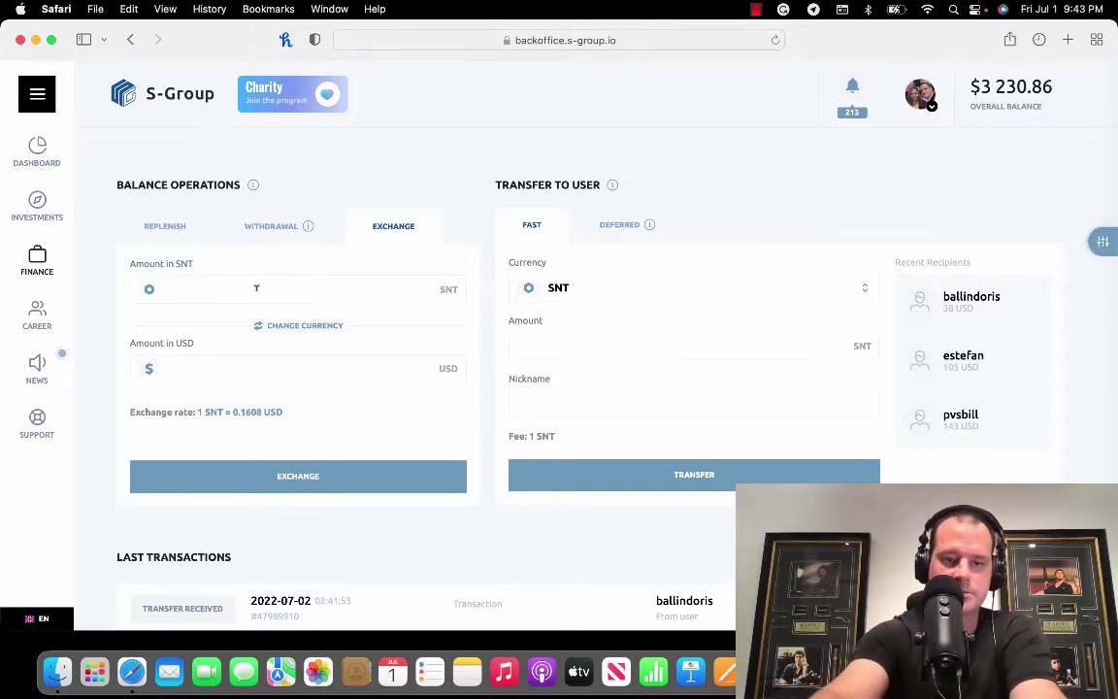
text(14614)
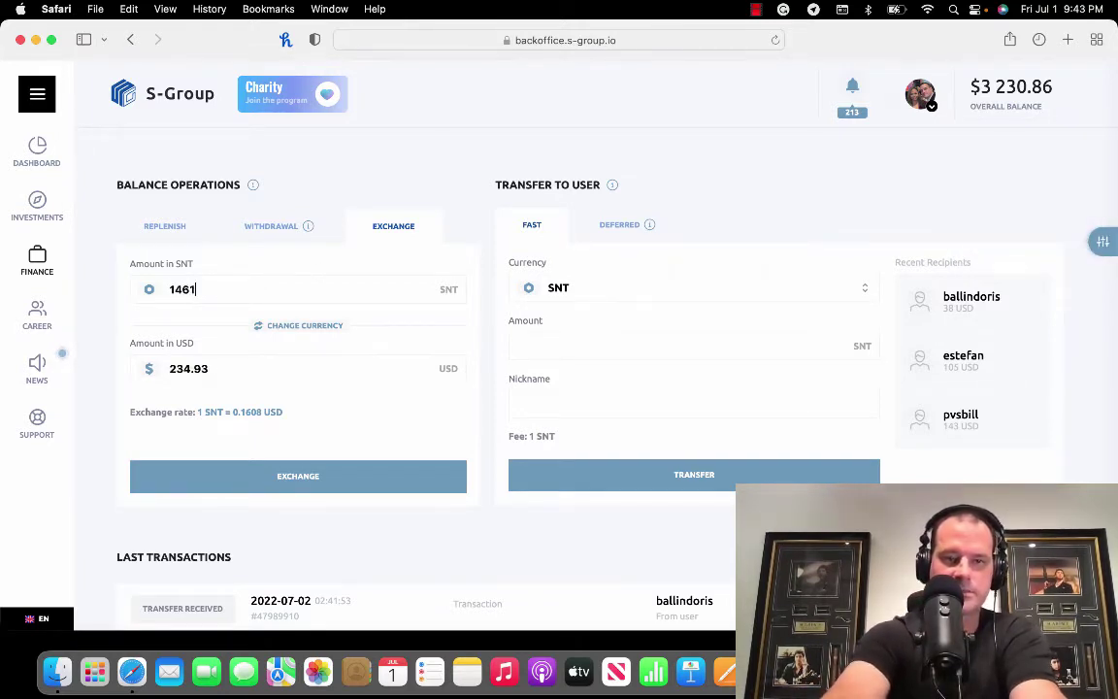
click(1030, 101)
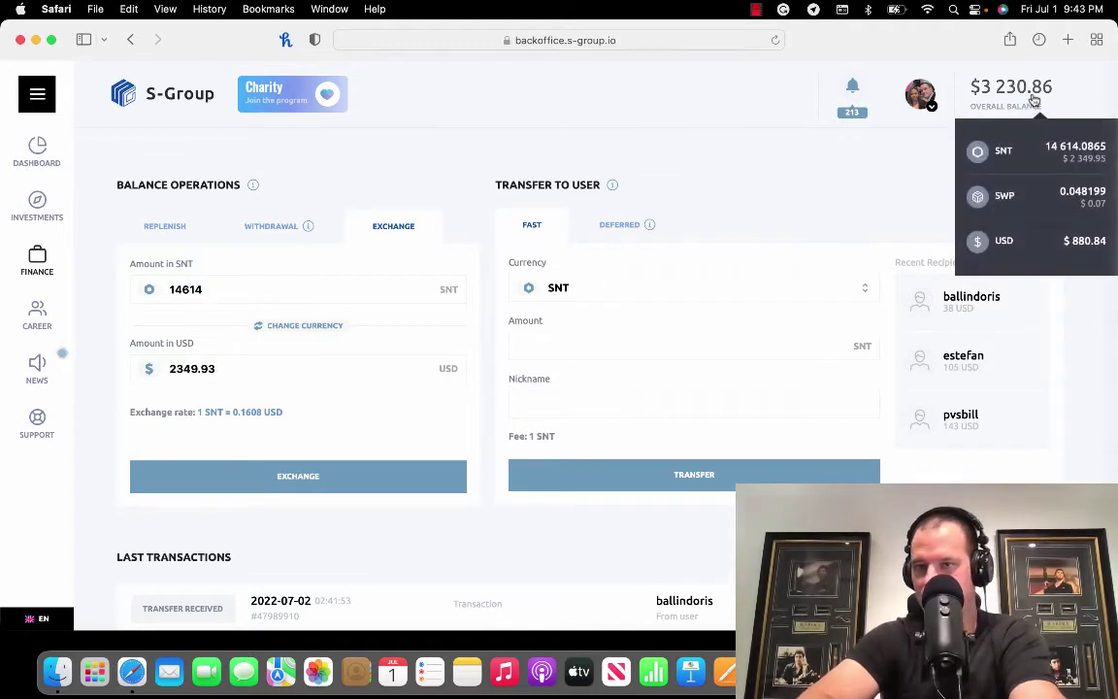
click(291, 478)
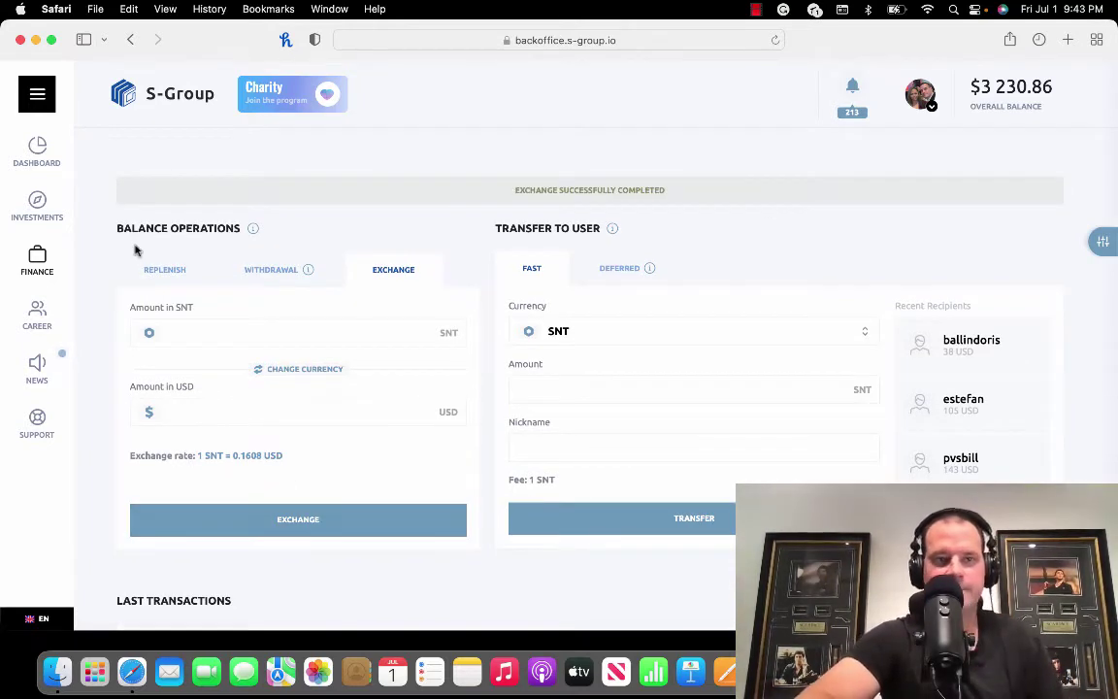
Step: Reload Finance and check the per-currency balances show USD at $3 230.77
click(23, 274)
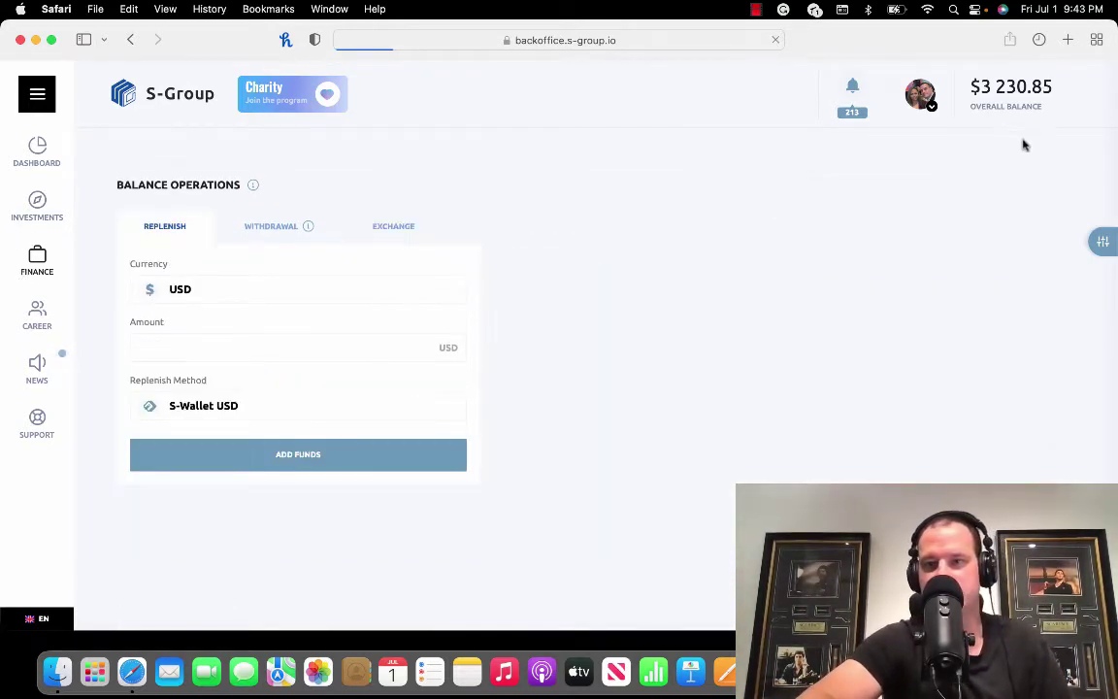
click(1030, 105)
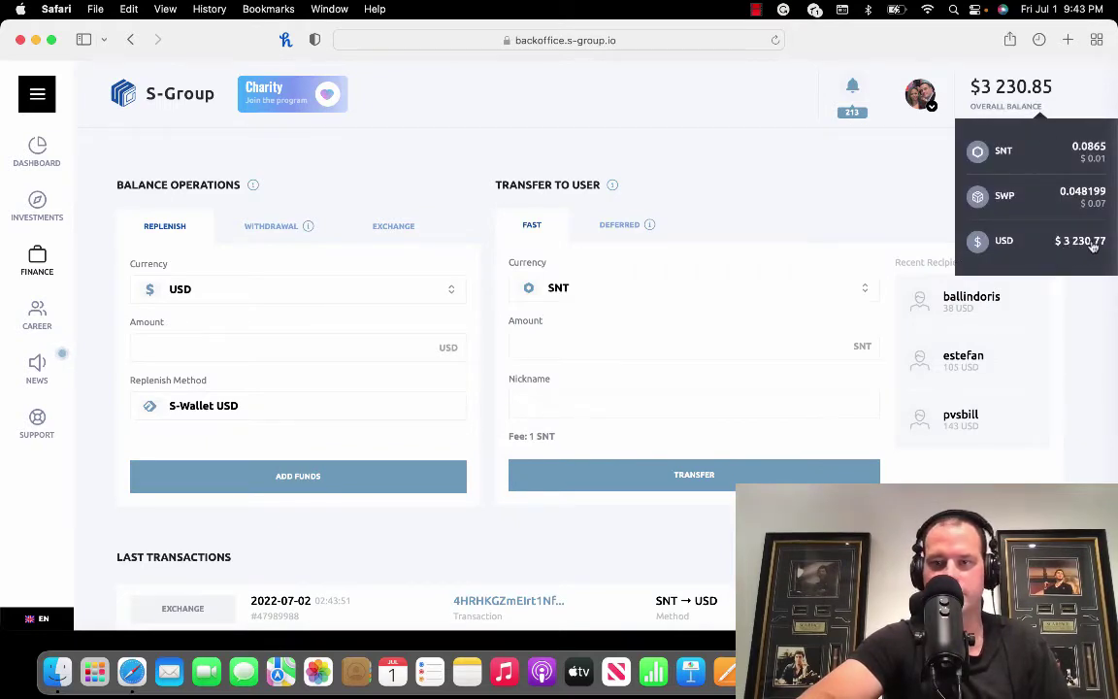
click(517, 148)
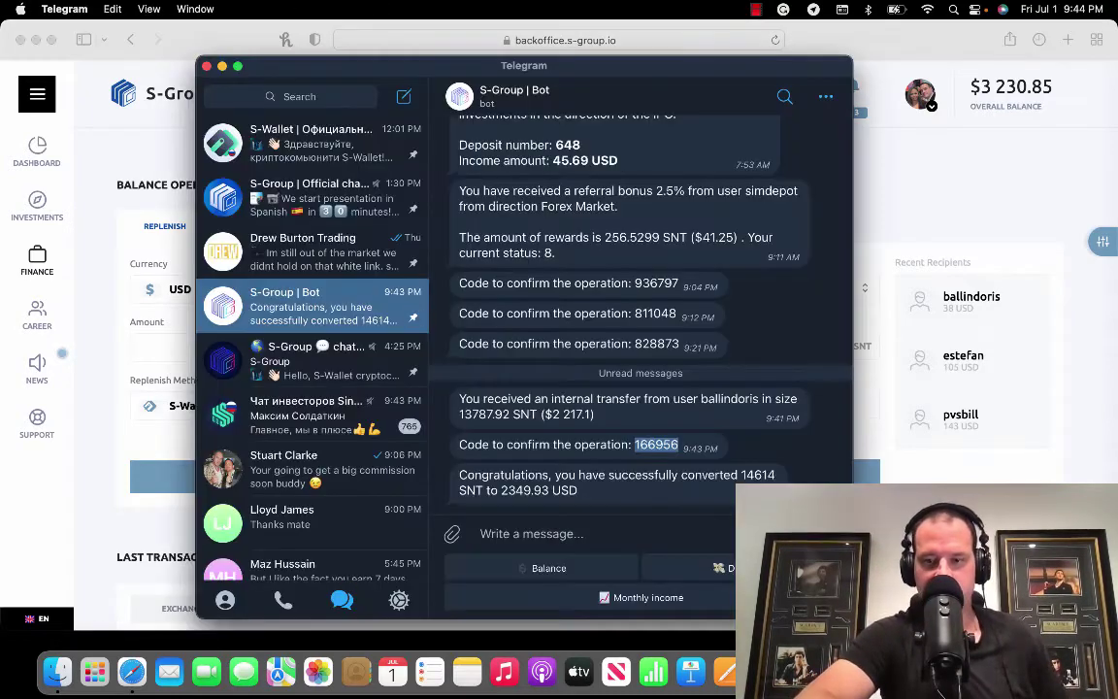
key(super+Tab)
scroll(329, 369, down, 3)
click(277, 467)
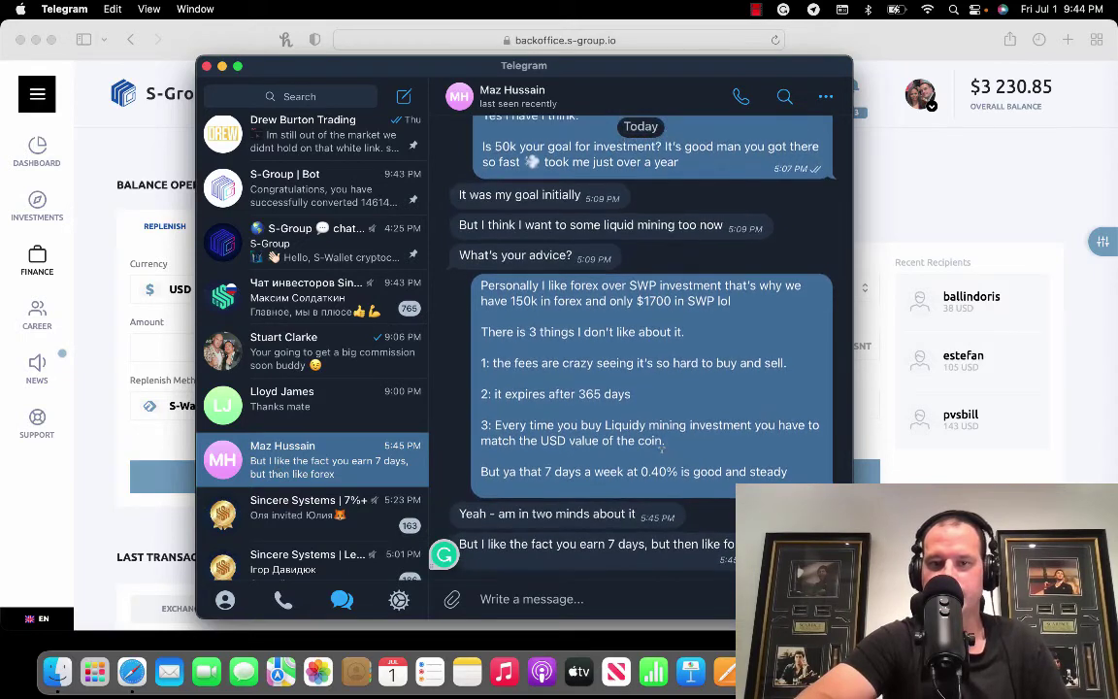
scroll(662, 443, up, 5)
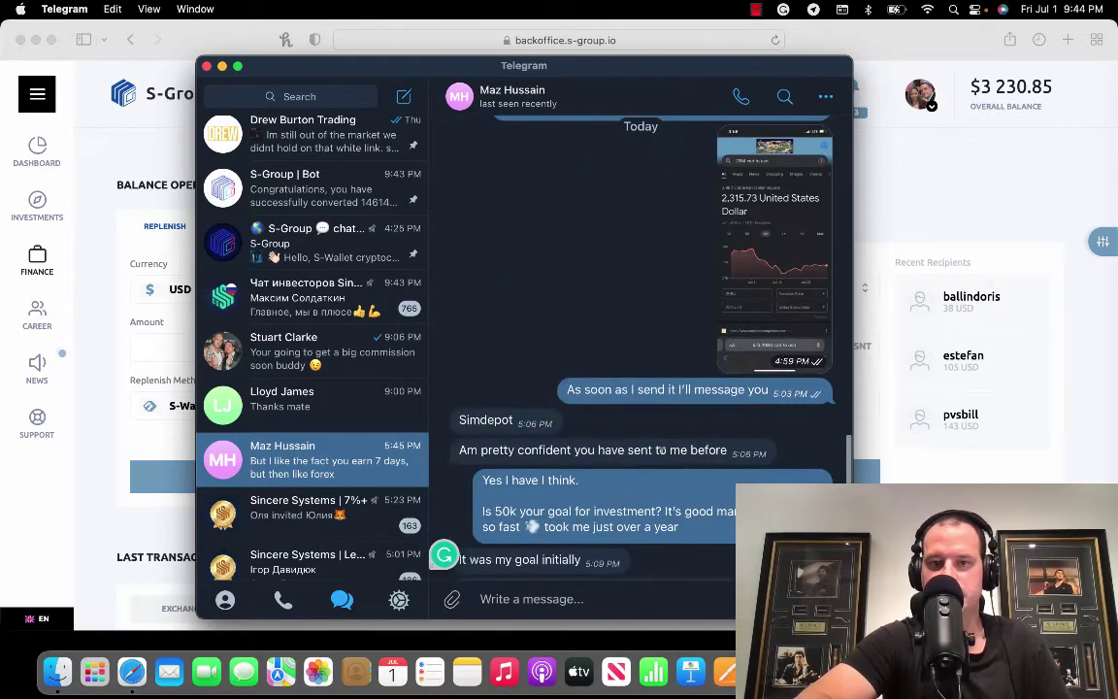
scroll(659, 451, up, 3)
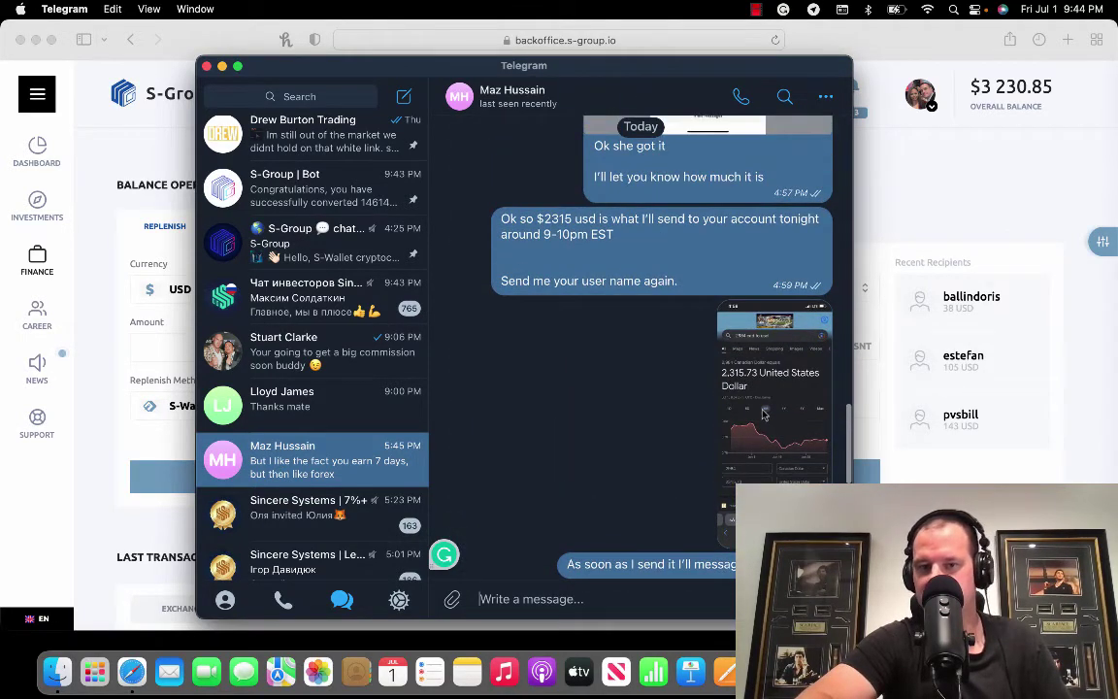
click(767, 422)
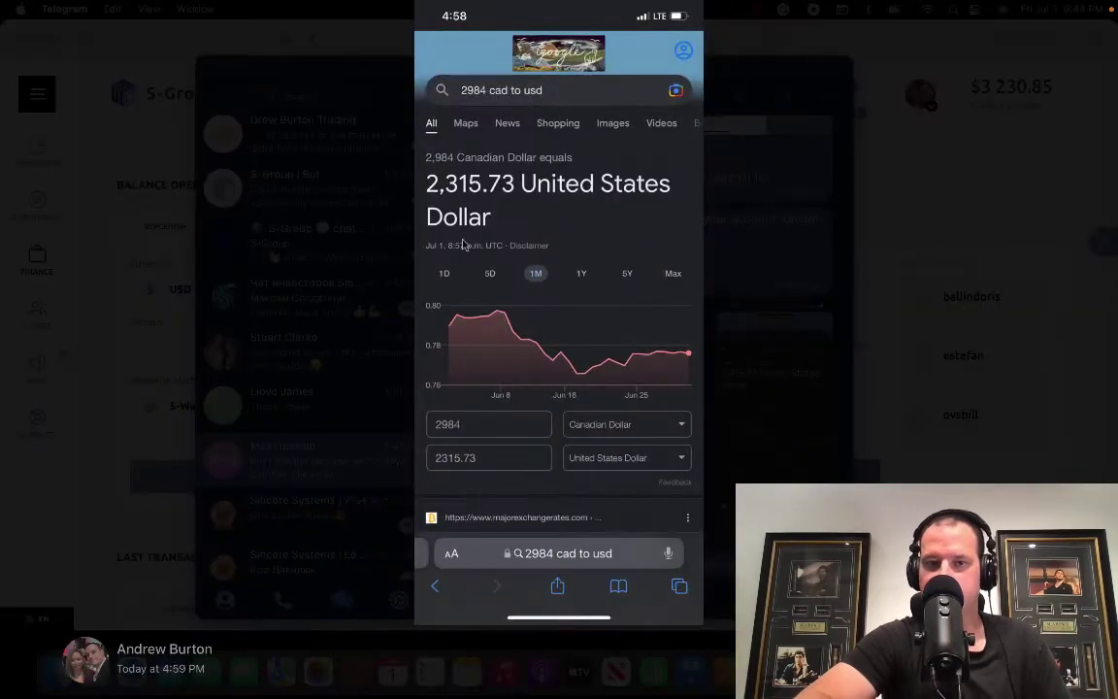
click(980, 289)
scroll(637, 381, up, 2)
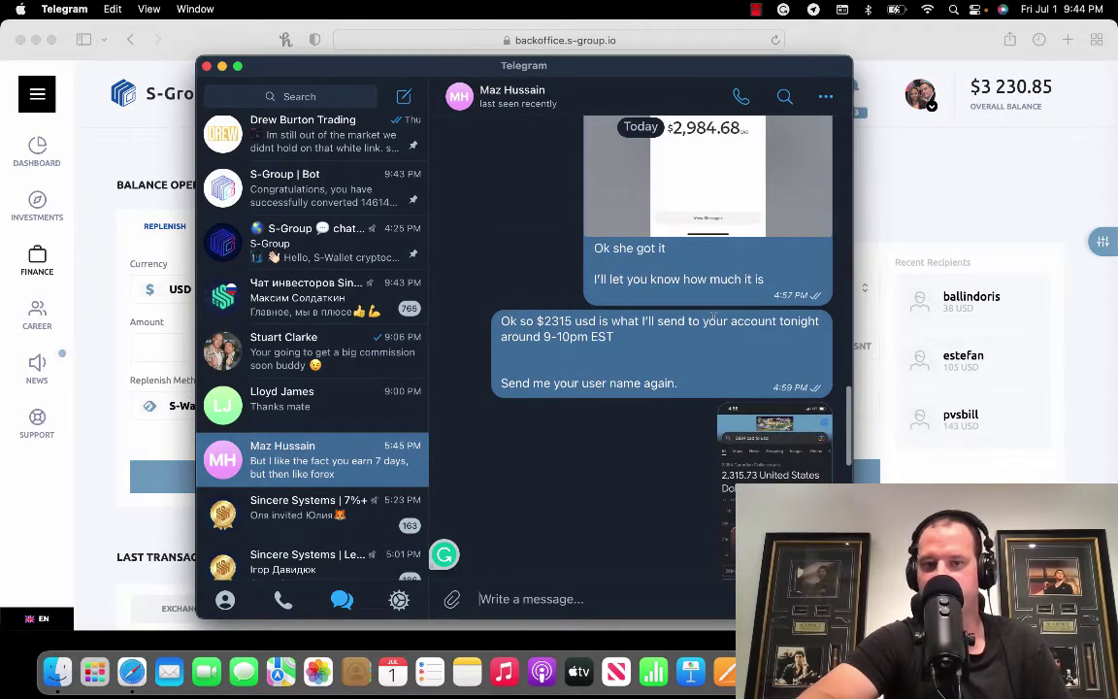
scroll(730, 265, up, 5)
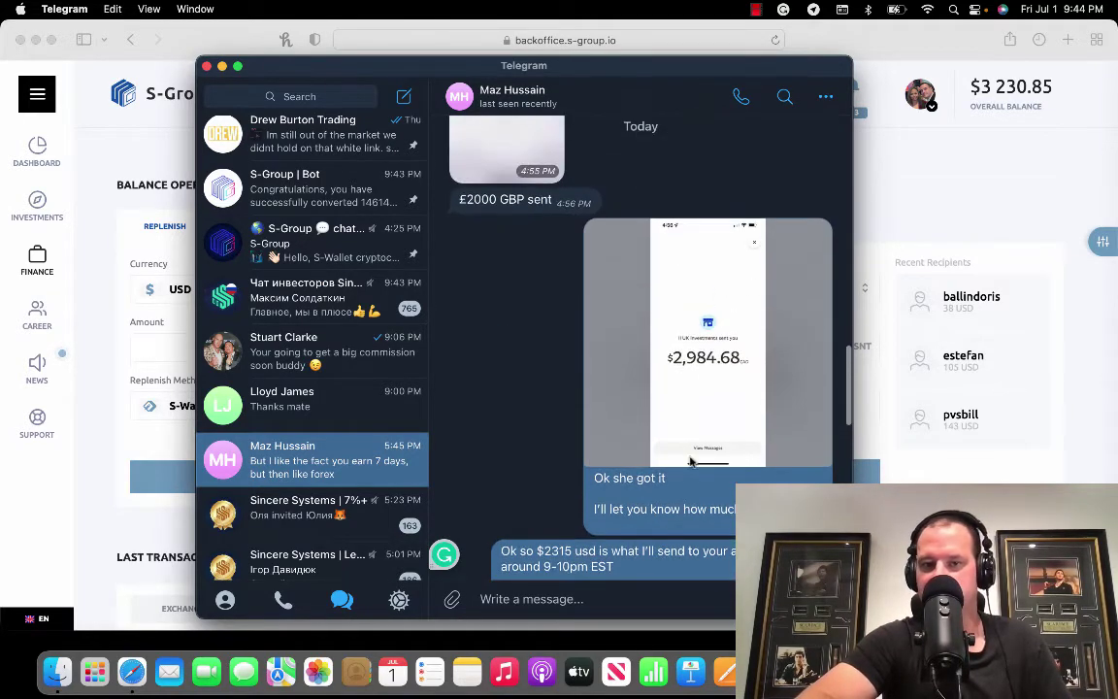
scroll(669, 388, down, 2)
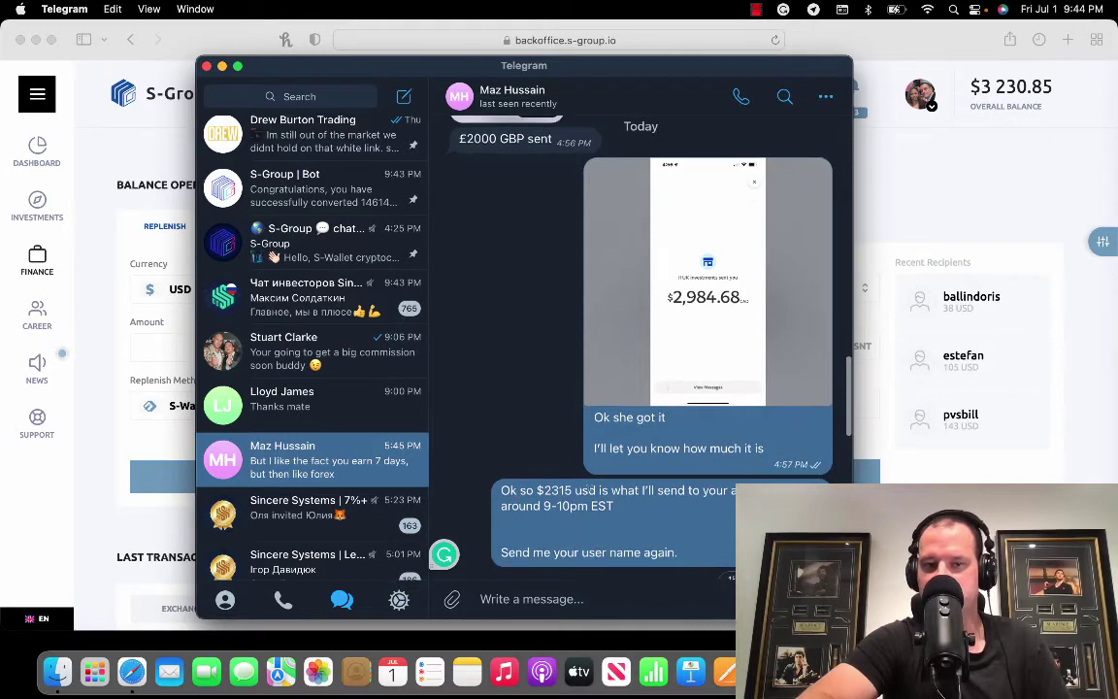
scroll(591, 488, down, 4)
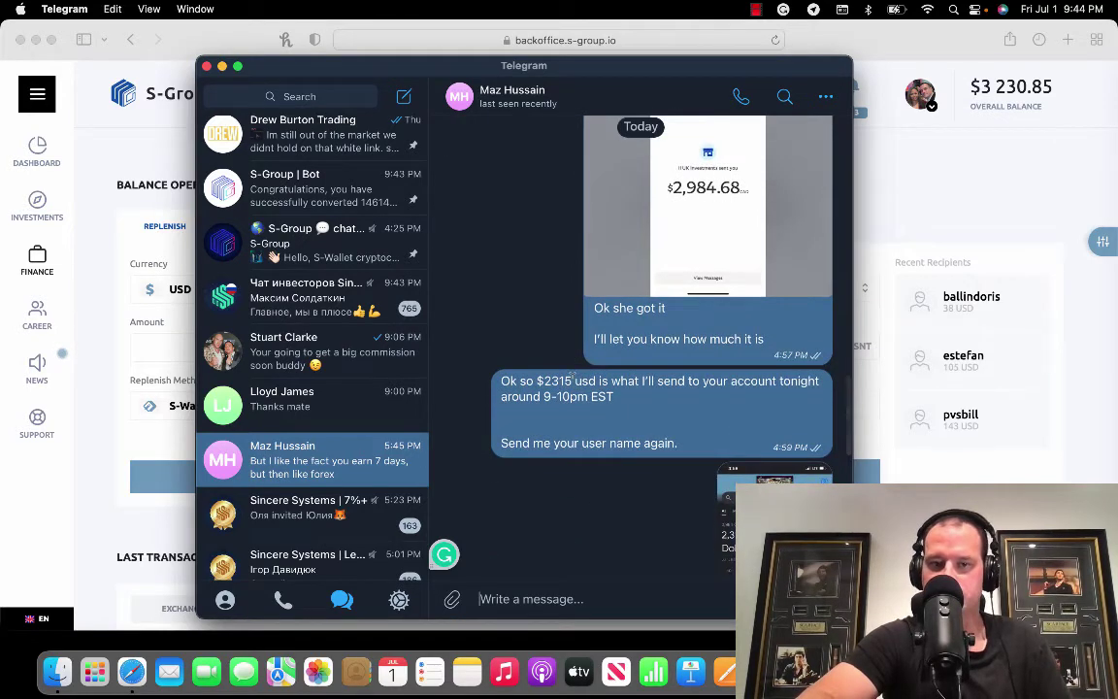
Step: Back on the Finance page, enter 2315 as the transfer amount
click(903, 209)
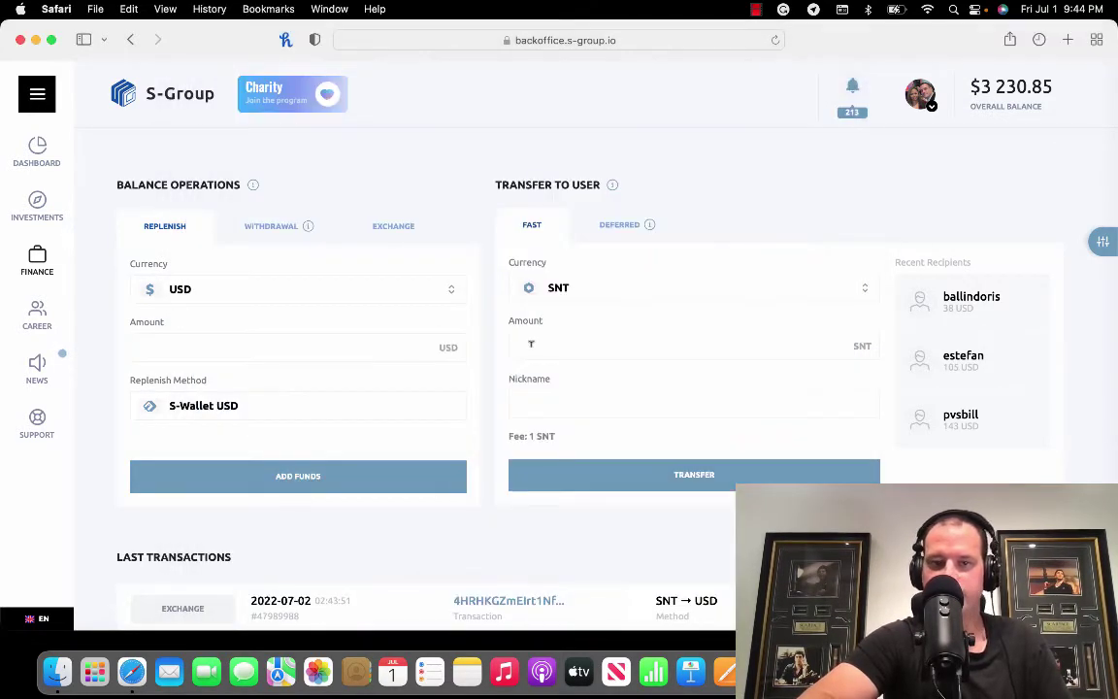
click(544, 345)
text(2315)
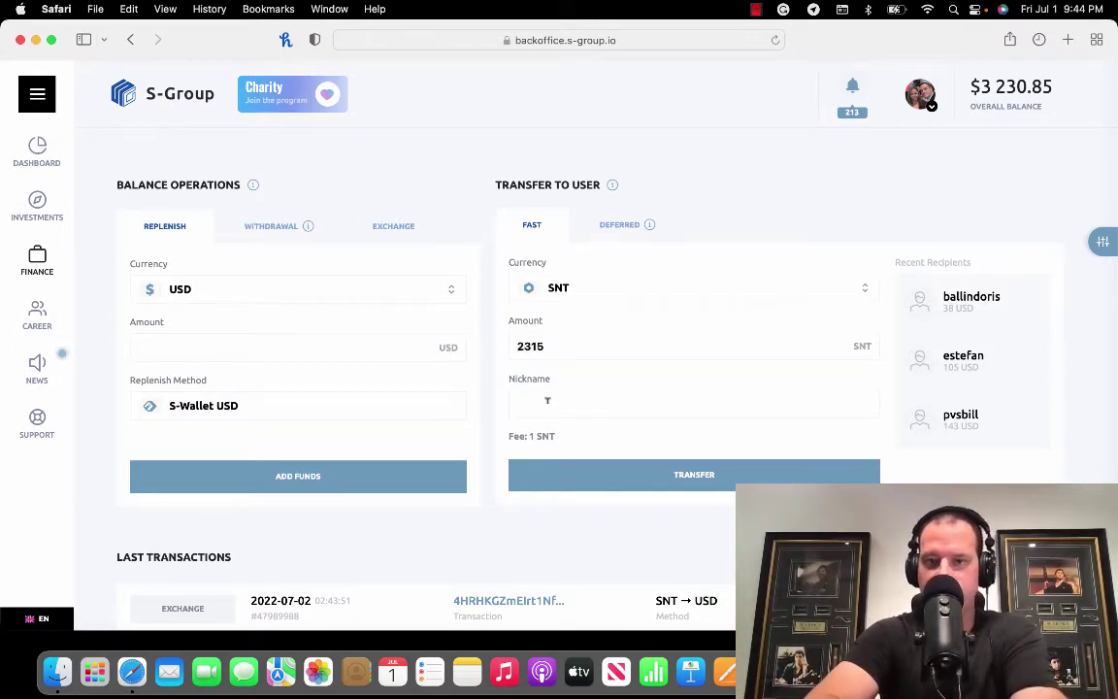
Step: Copy the recipient's username from the Telegram chat into the Nickname field
key(super+Tab)
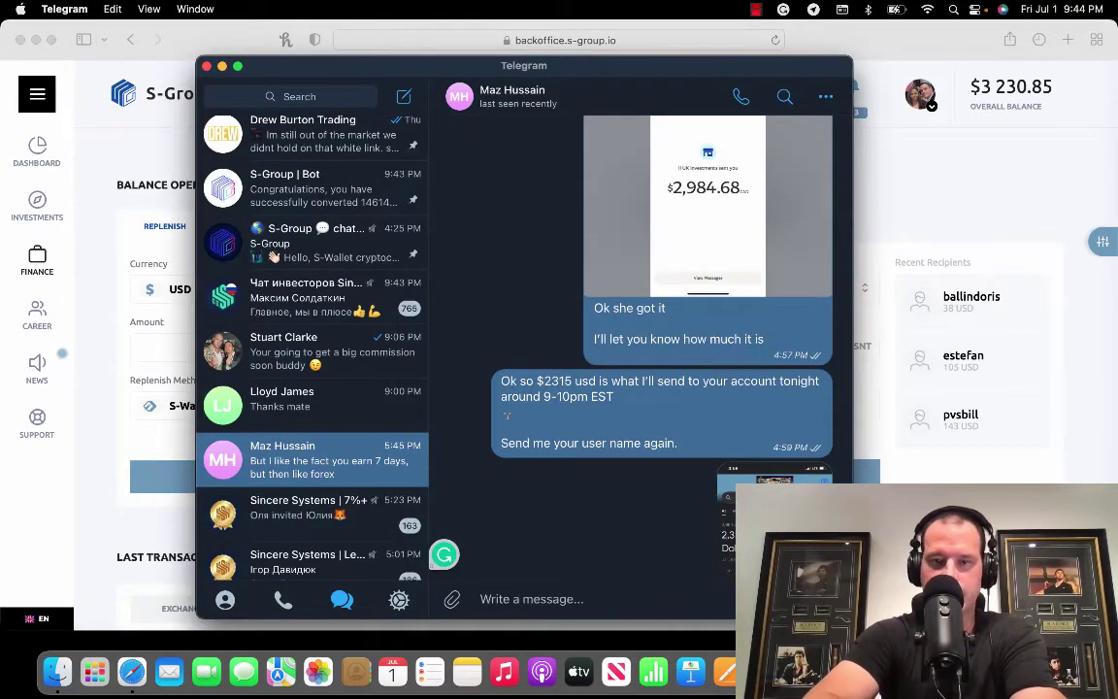
scroll(514, 425, down, 10)
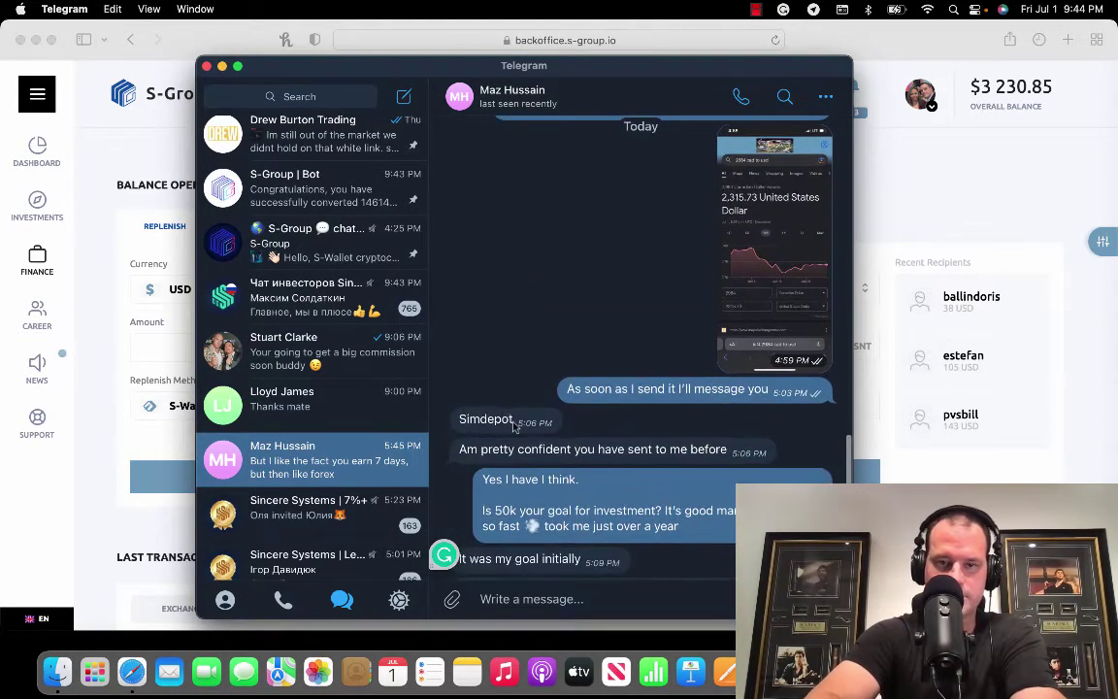
drag(515, 423, 459, 419)
key(super+c)
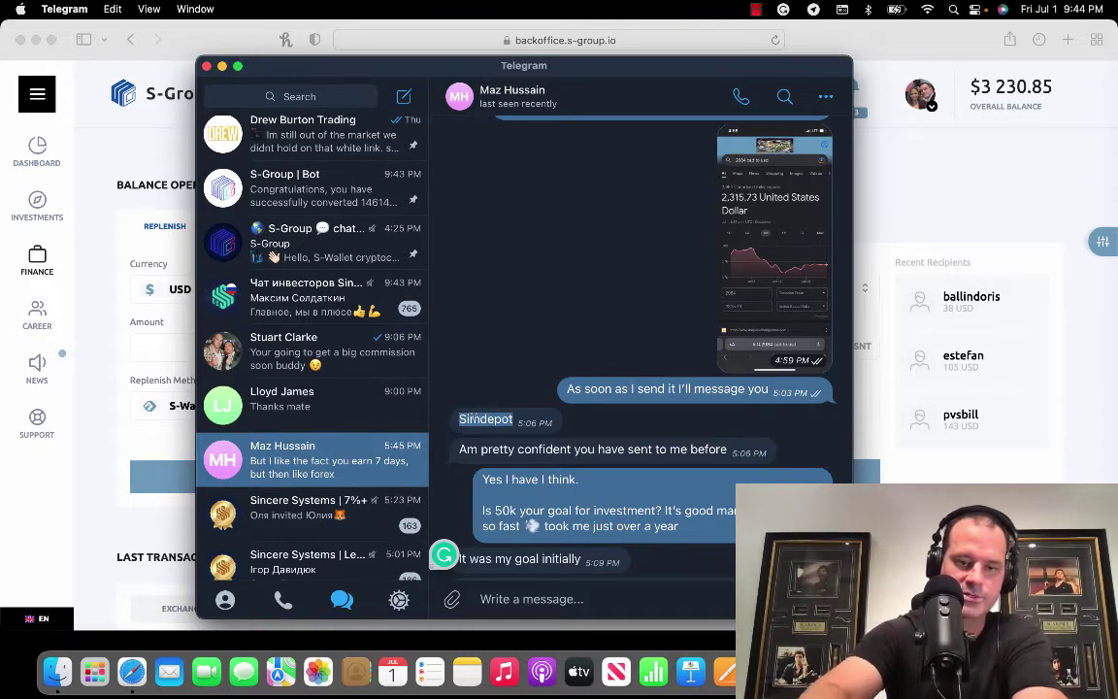
click(917, 194)
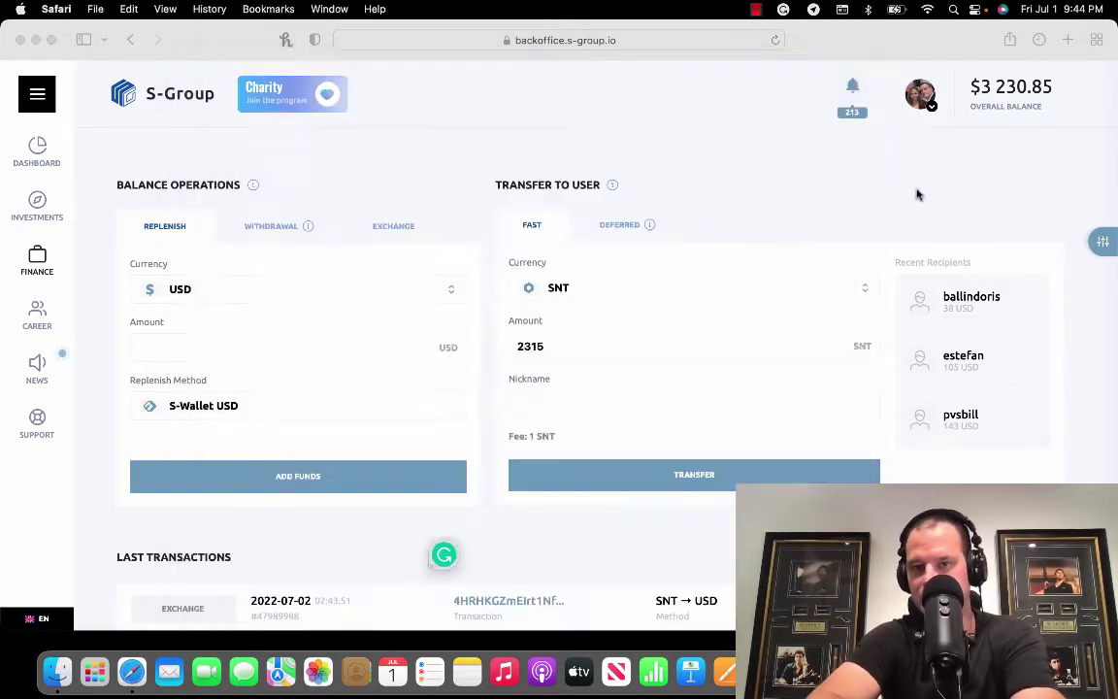
click(570, 401)
key(super+v)
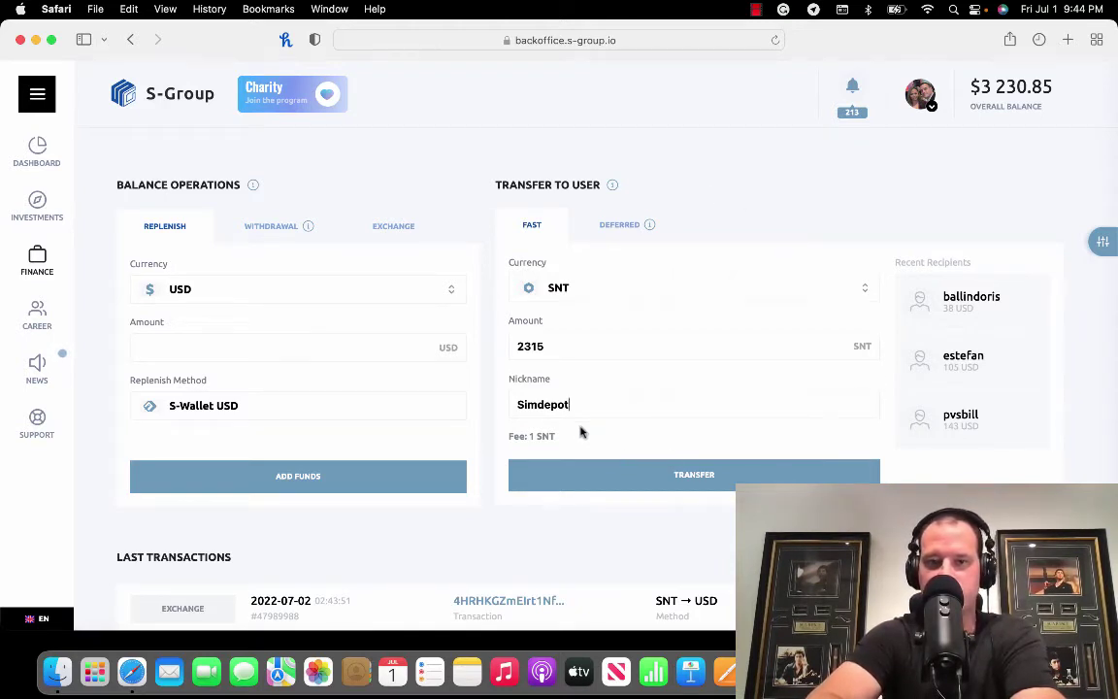
click(591, 292)
Step: Choose USD as the transfer currency and enter 2315 in the Amount field
click(576, 341)
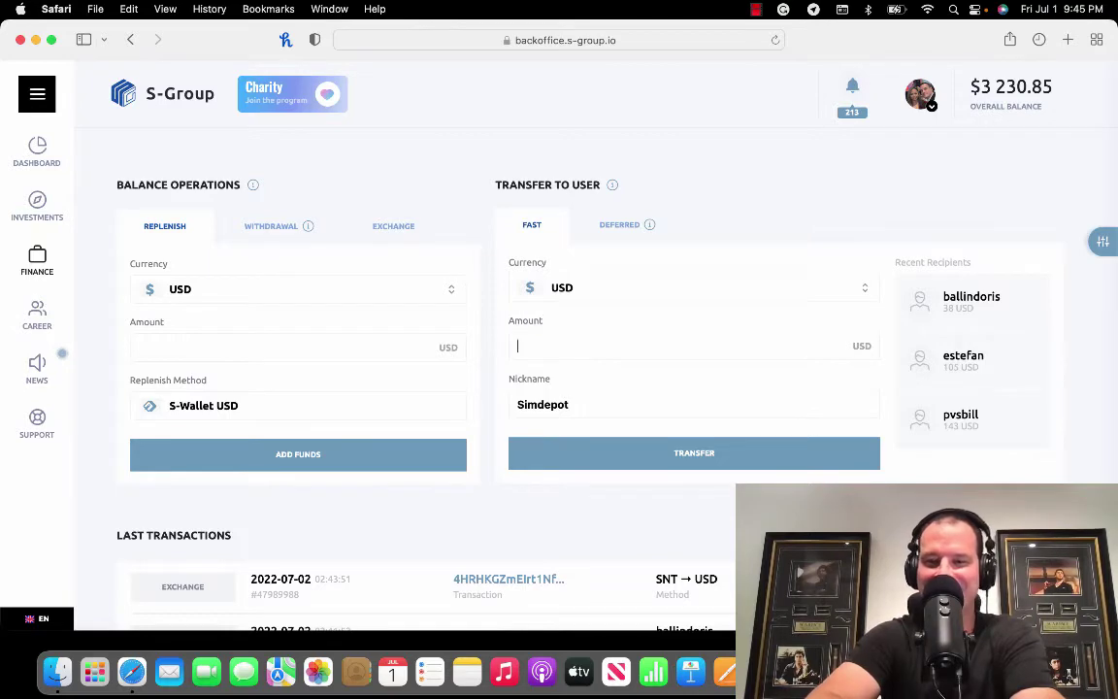
key(super+Tab)
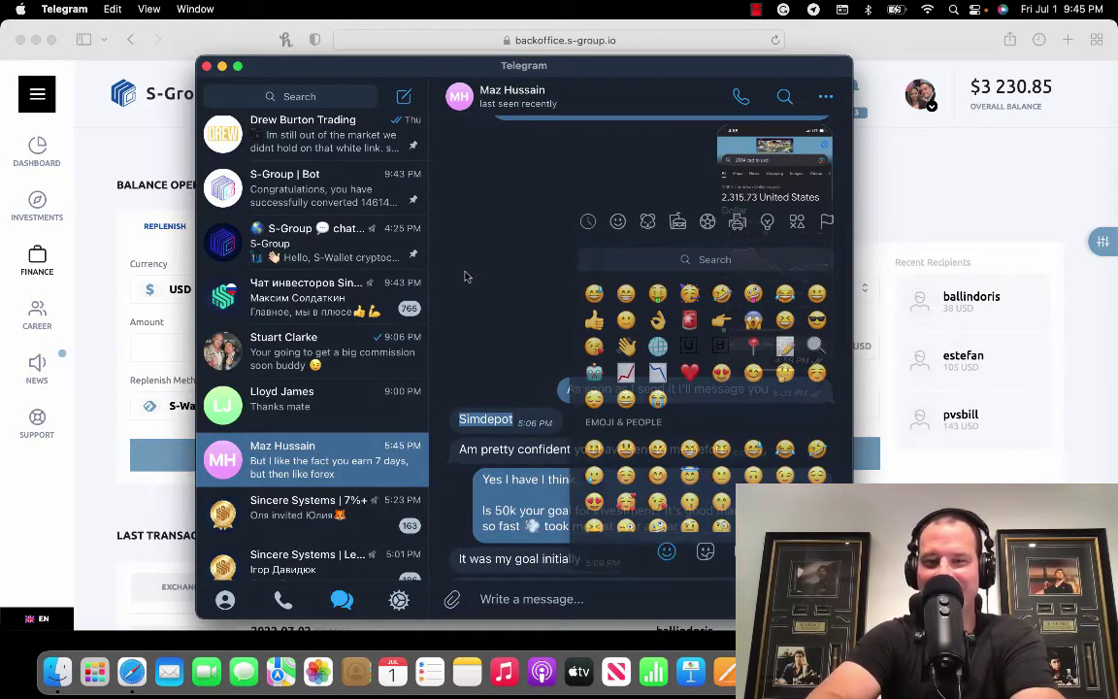
click(889, 202)
click(571, 335)
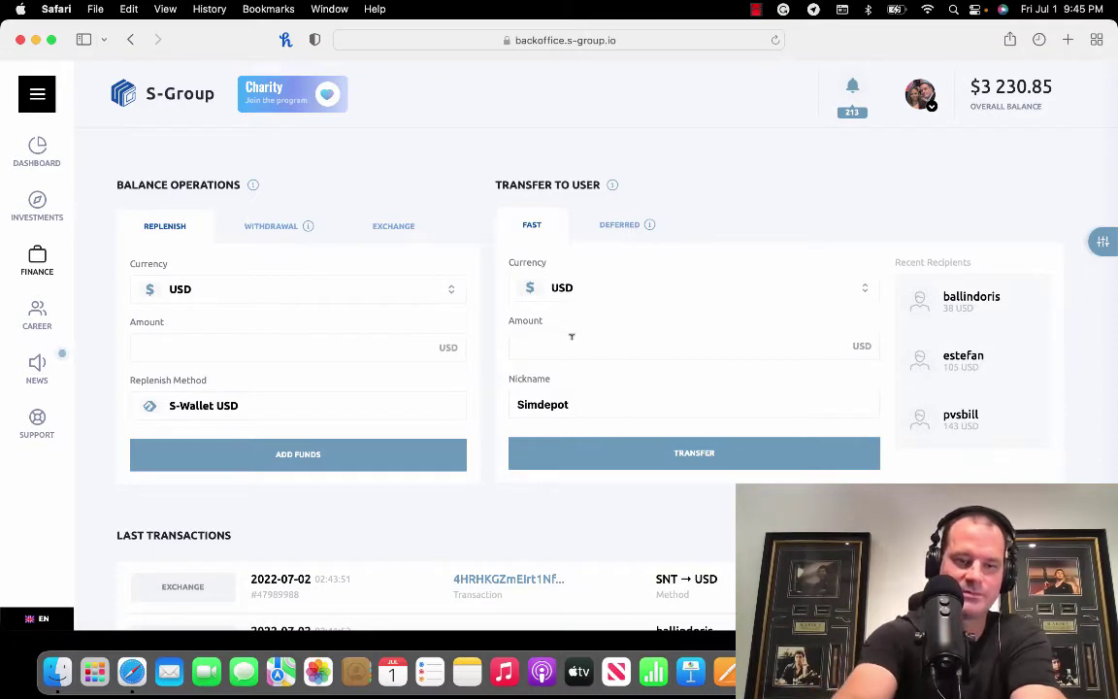
text(2315)
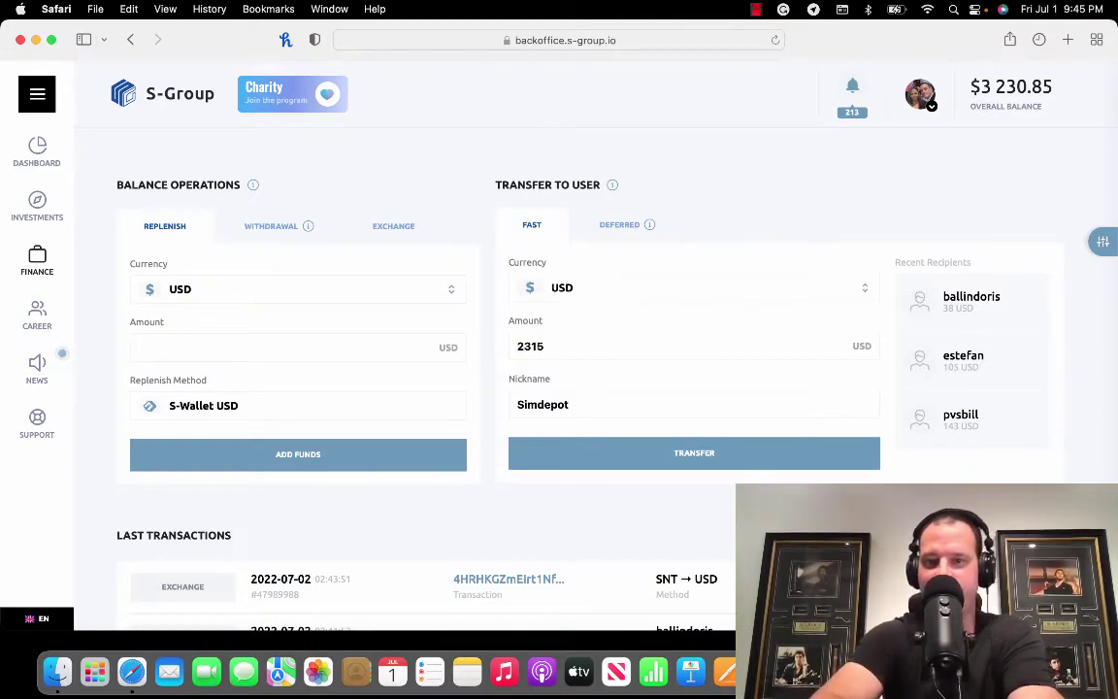
mouse_move(1006, 105)
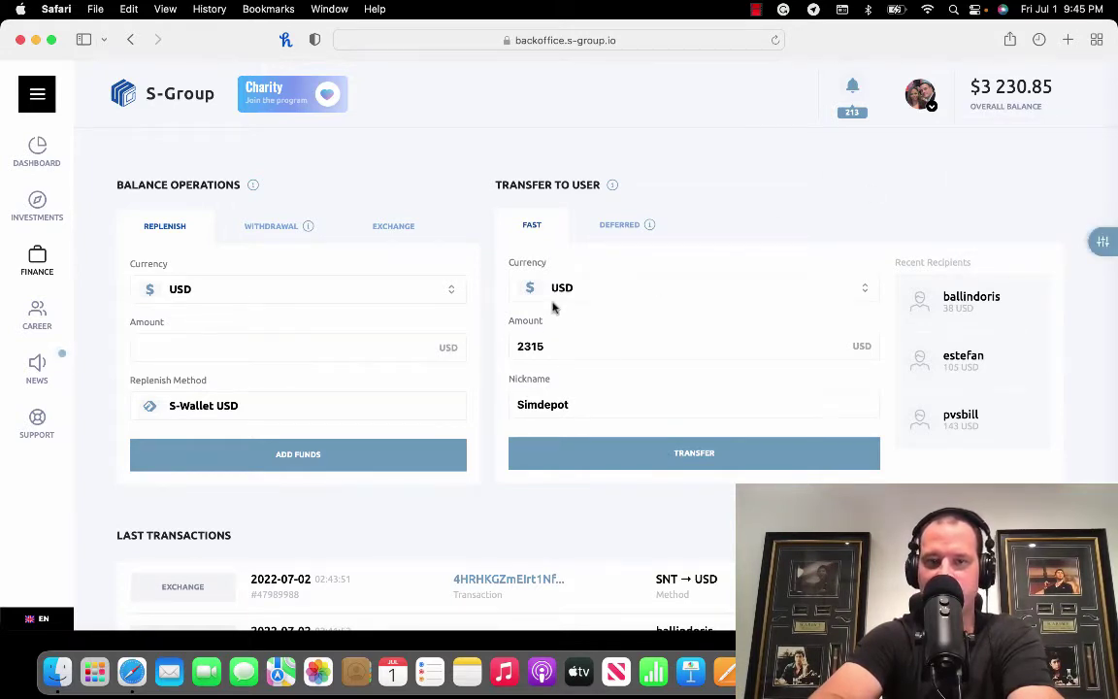
Step: Submit the $2315 transfer, confirm it, and request the Telegram confirmation code
click(699, 455)
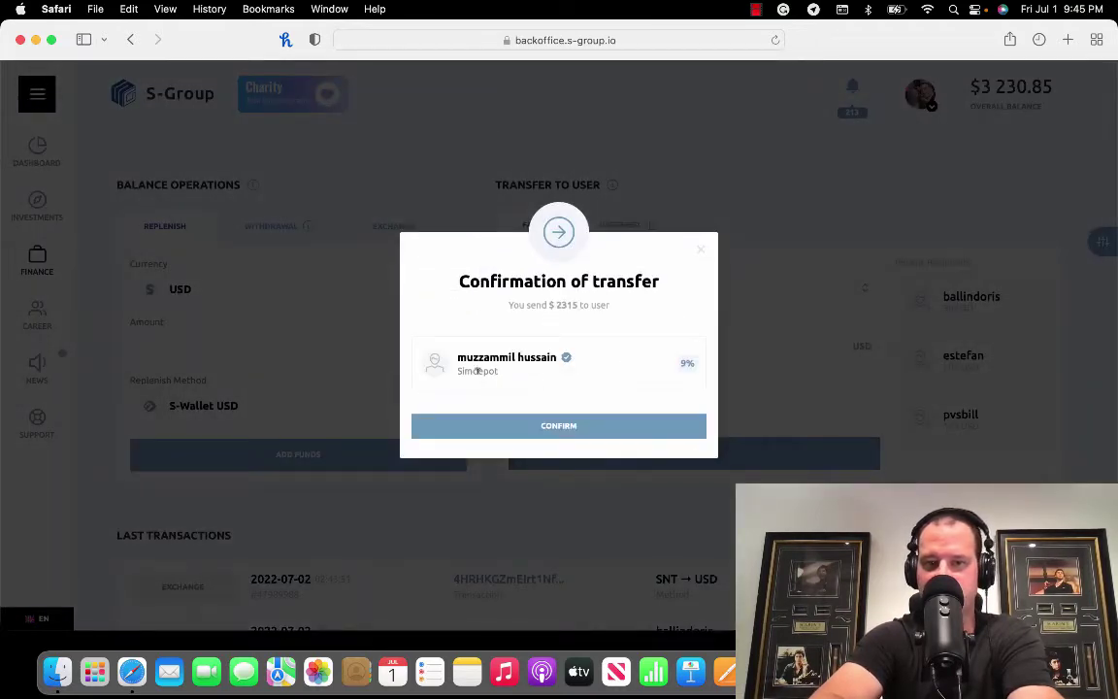
click(565, 425)
click(619, 352)
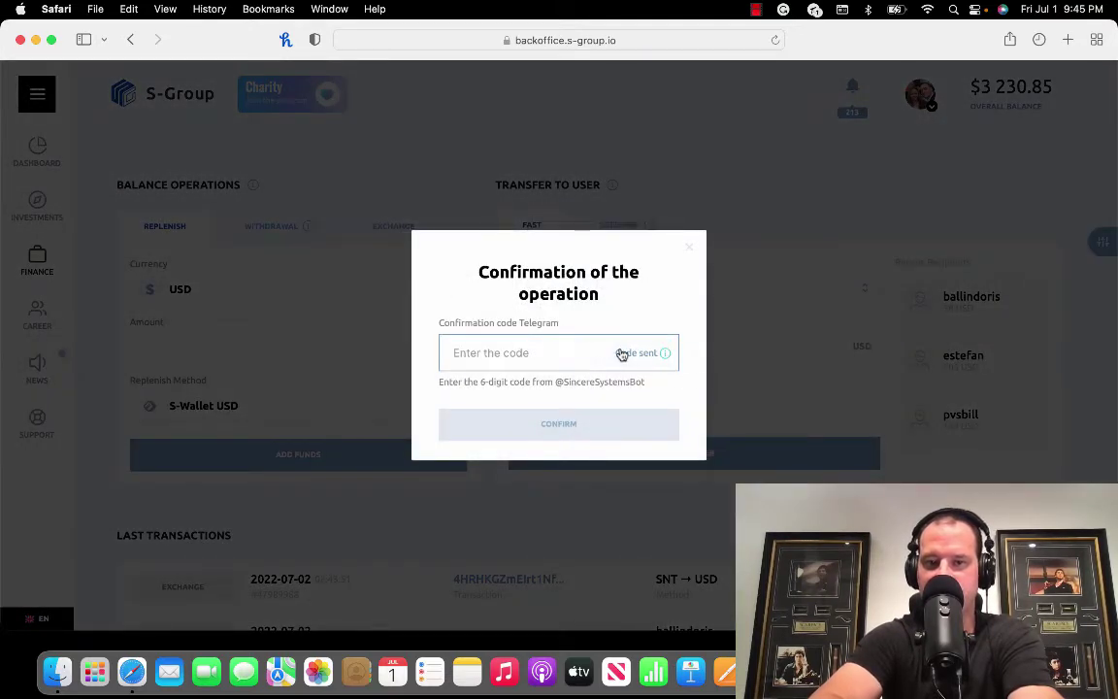
Step: Copy the newest confirmation code from the S-Group | Bot chat in Telegram
key(super+Tab)
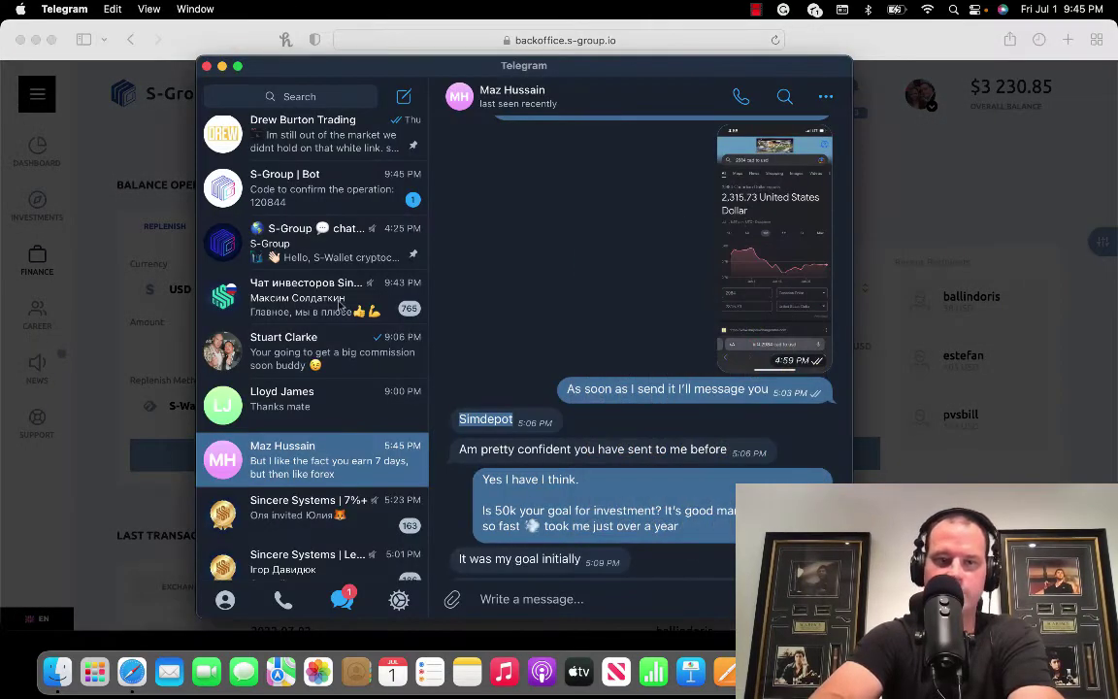
click(326, 203)
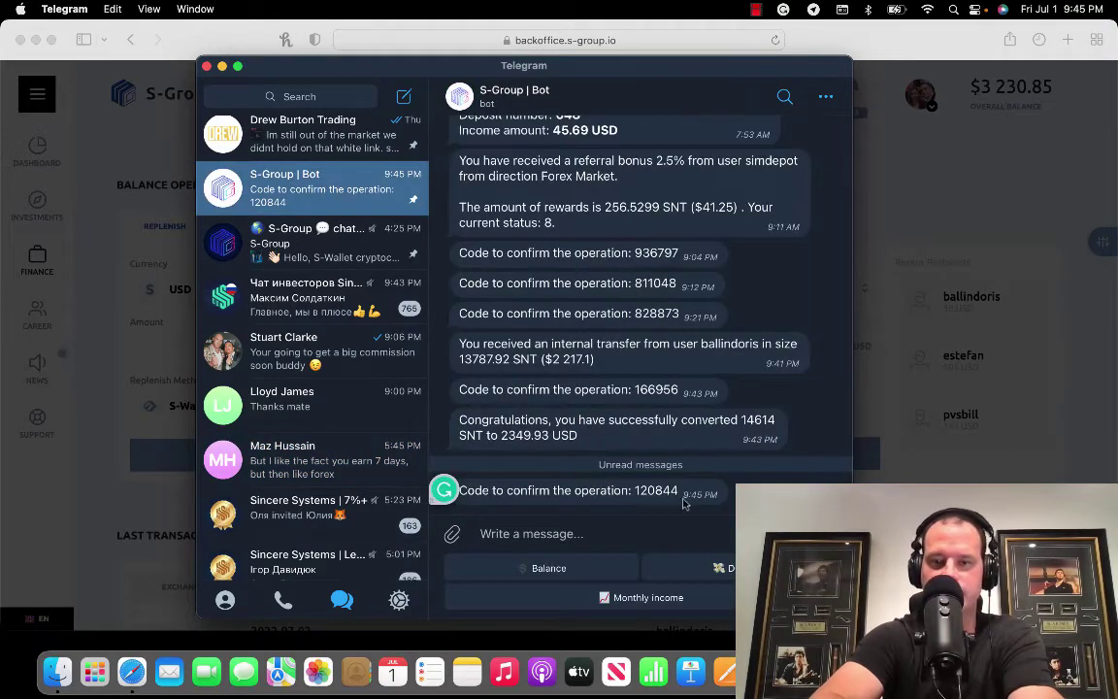
drag(682, 495, 638, 494)
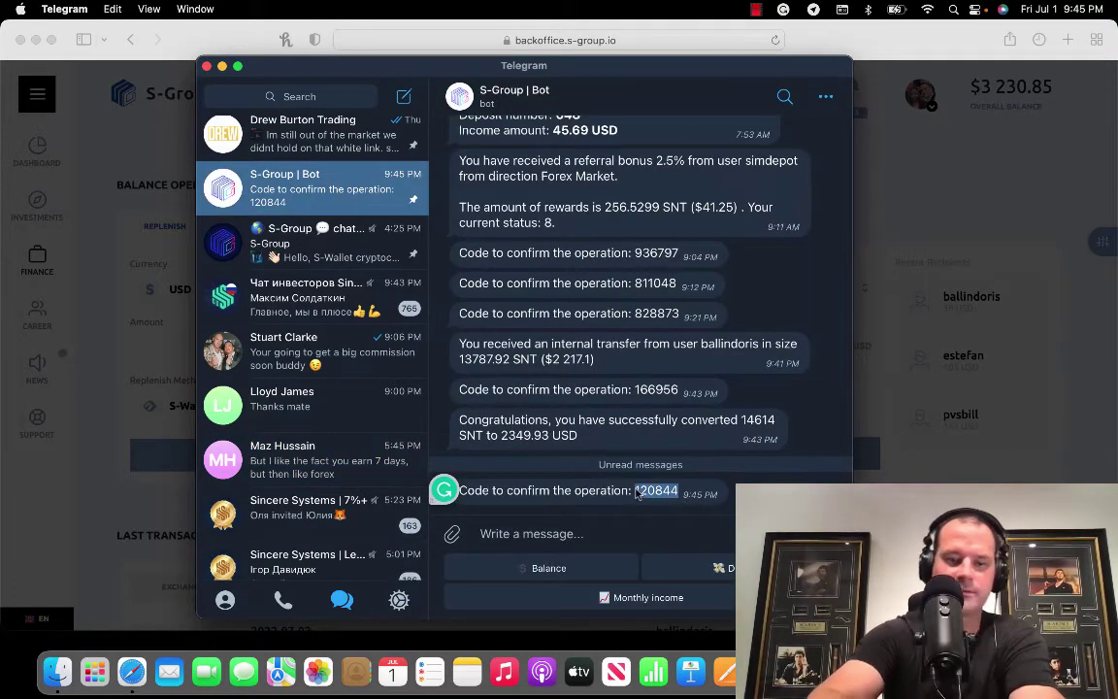
key(super+c)
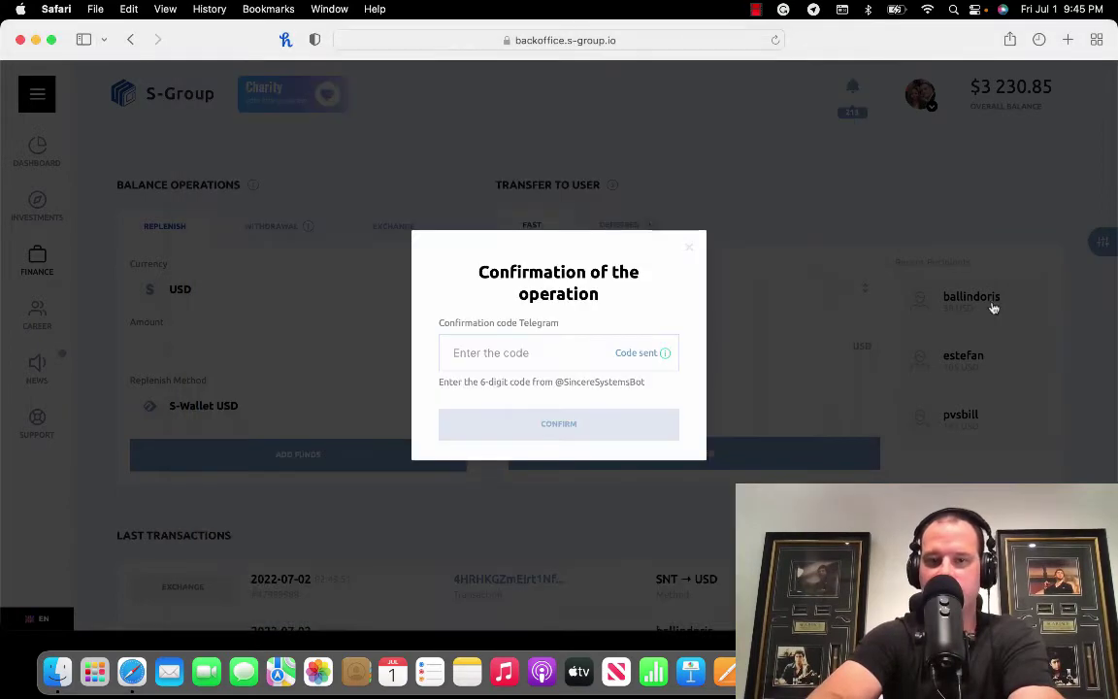
Step: Paste the Telegram code into the confirmation field and confirm the transfer
click(897, 276)
click(471, 353)
key(super+v)
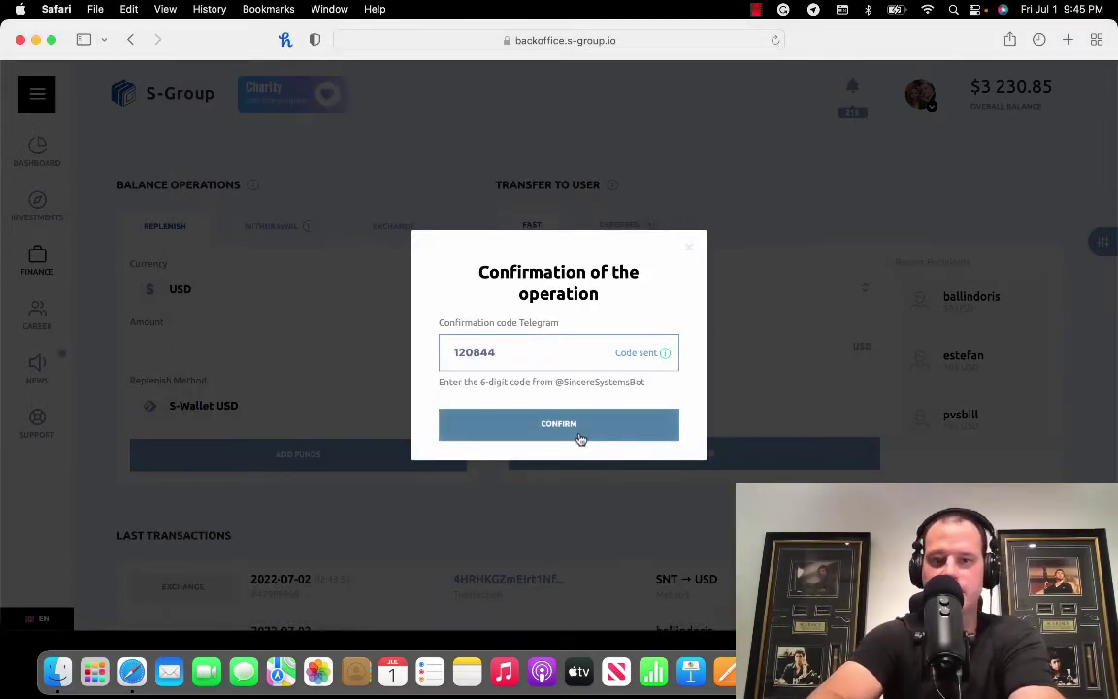
click(576, 428)
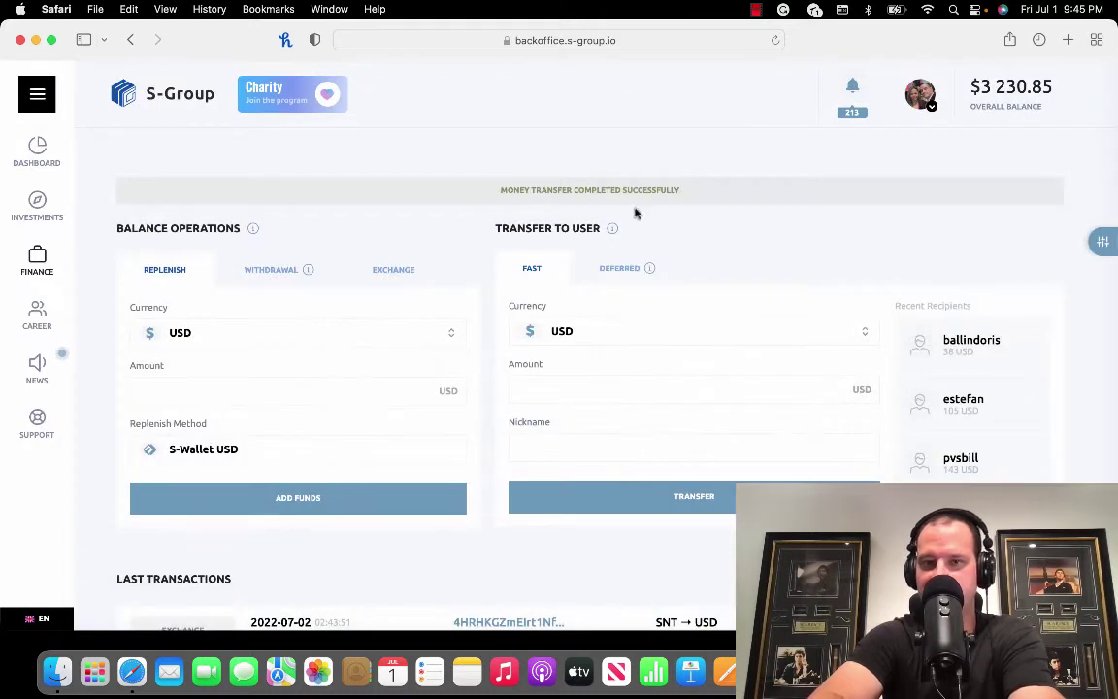
Step: On the Investments page, select all investment packages totalling $100010.79
click(36, 215)
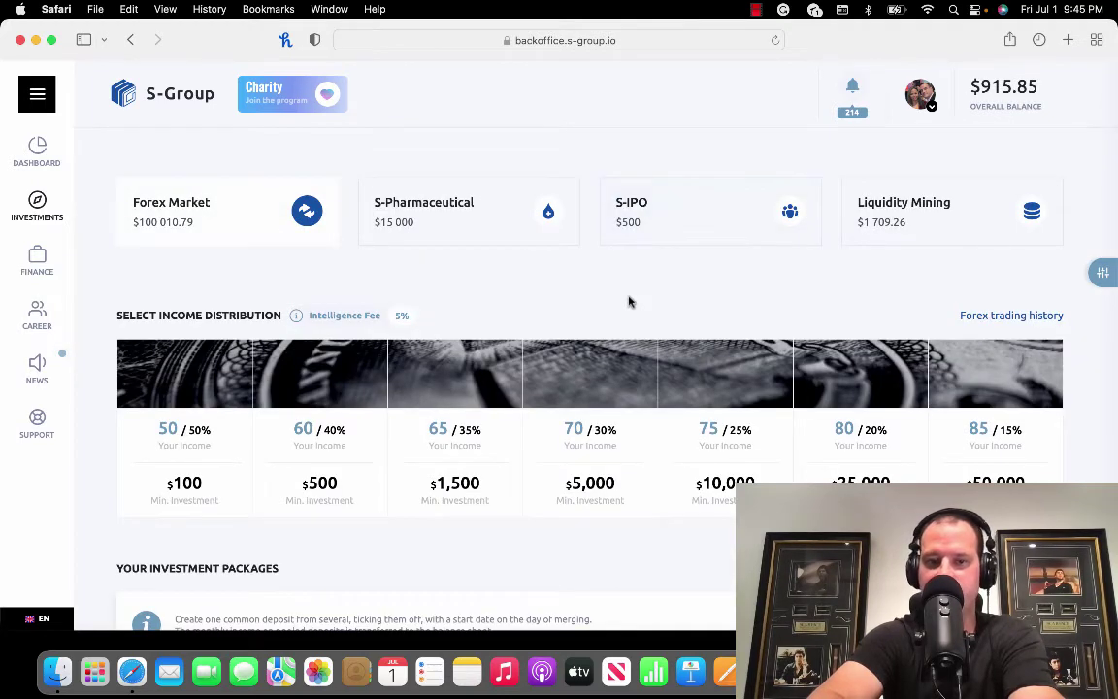
scroll(627, 303, down, 8)
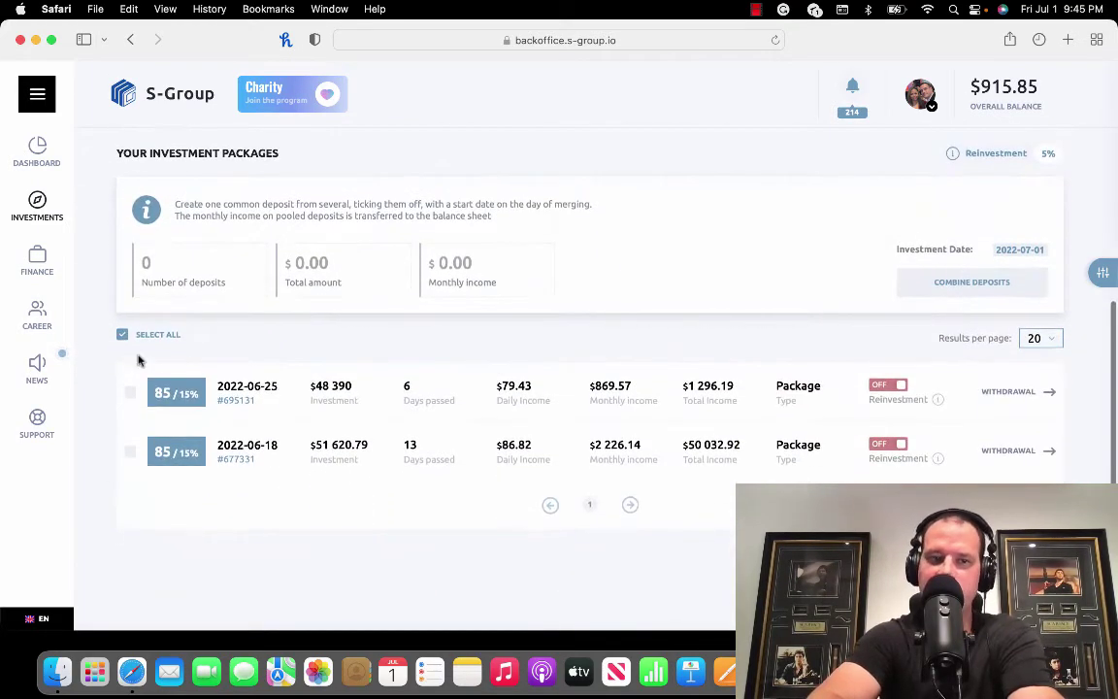
click(121, 334)
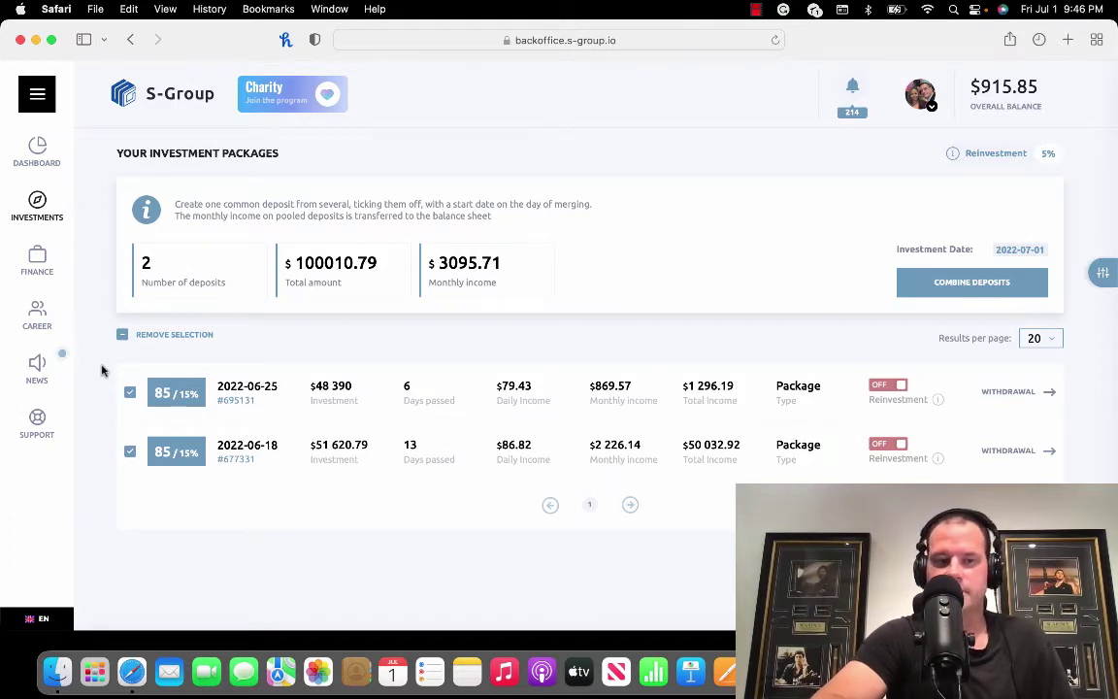
scroll(102, 370, up, 5)
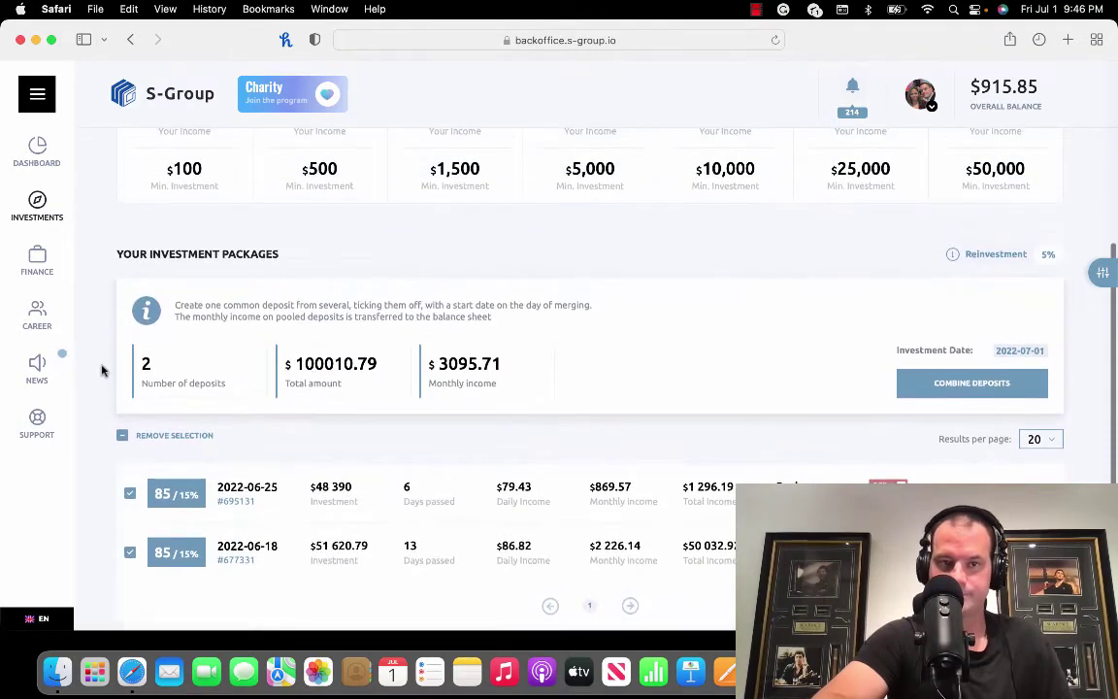
scroll(102, 370, up, 2)
scroll(102, 370, down, 5)
scroll(101, 370, up, 1)
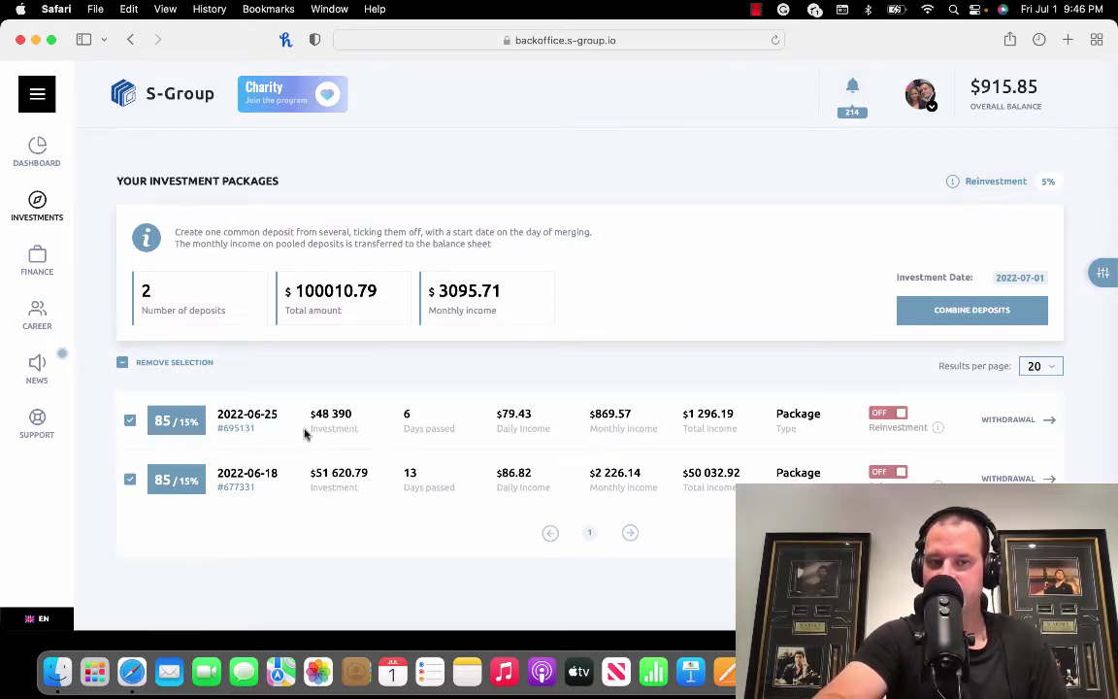
scroll(99, 376, up, 5)
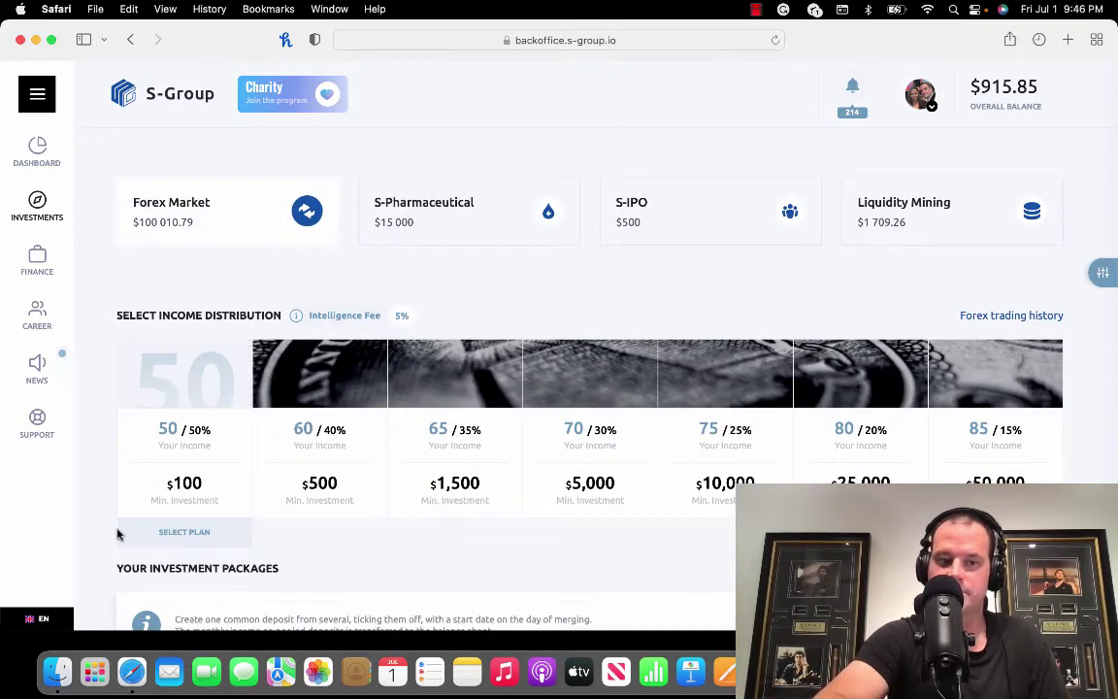
scroll(86, 540, down, 4)
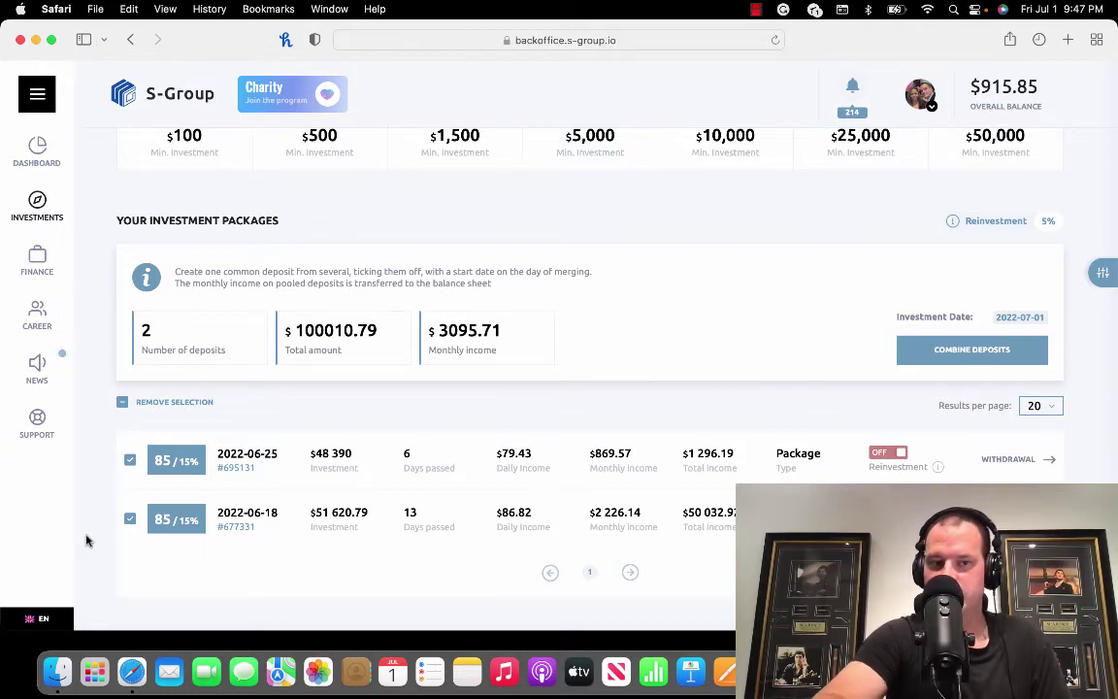
scroll(87, 541, up, 3)
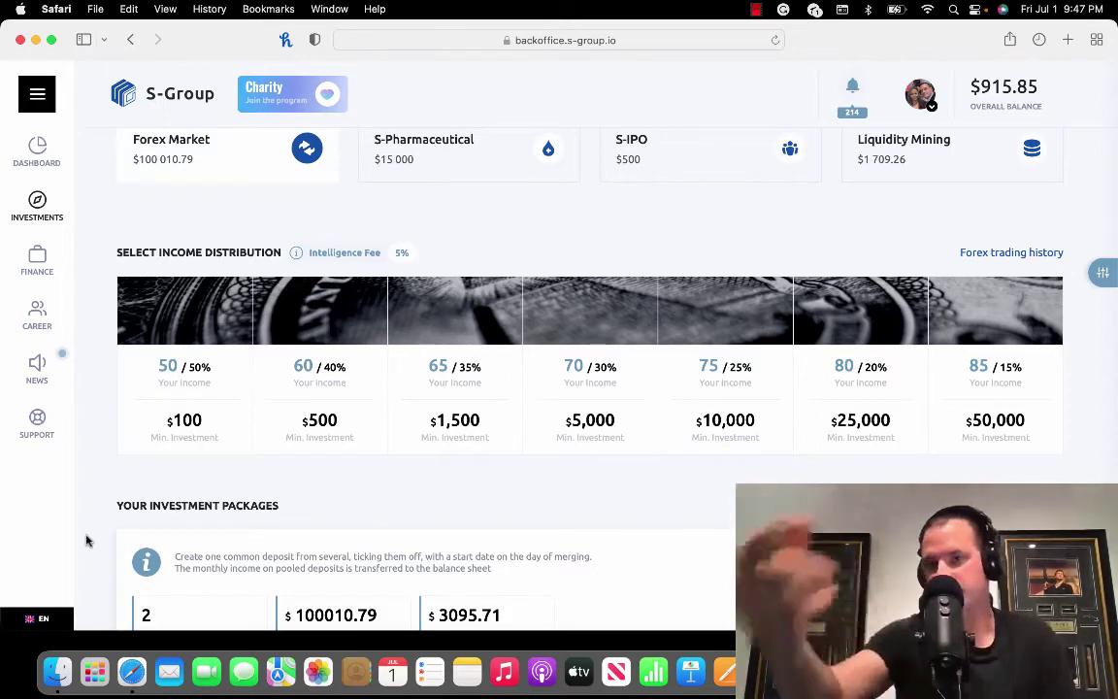
scroll(86, 541, down, 4)
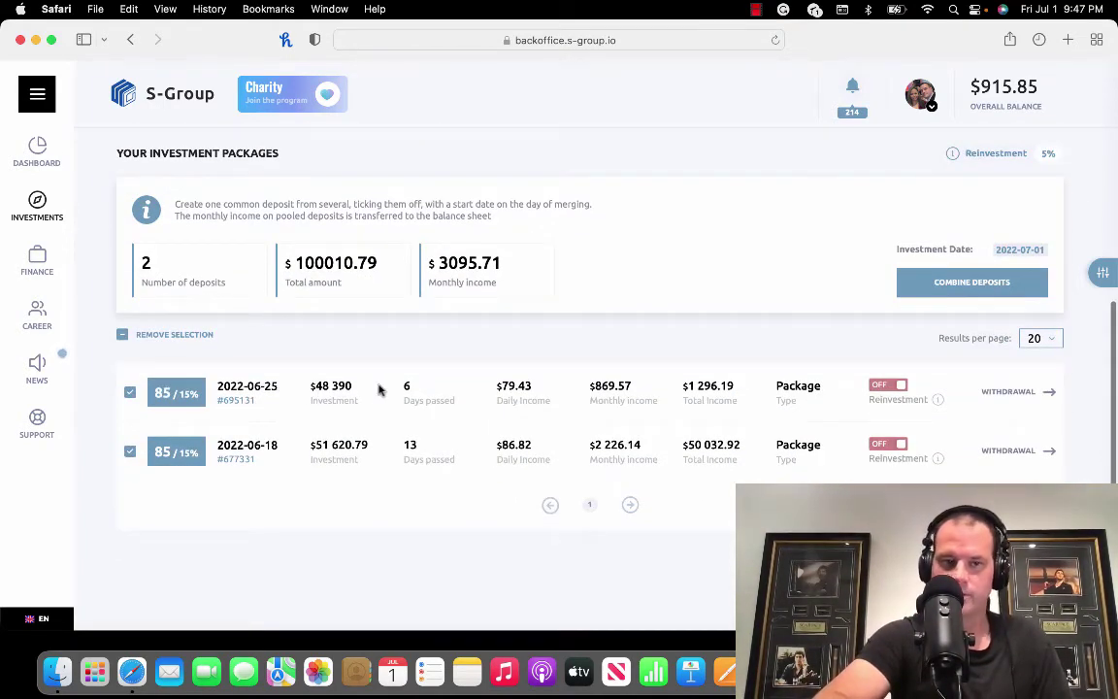
scroll(86, 301, up, 3)
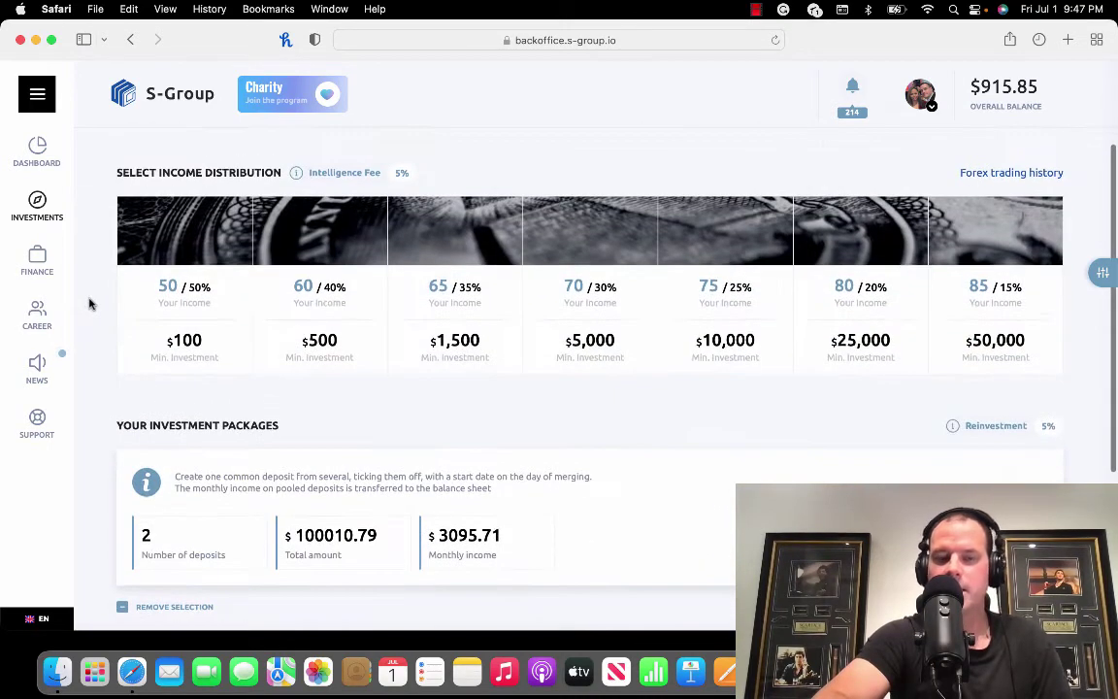
scroll(89, 303, down, 1)
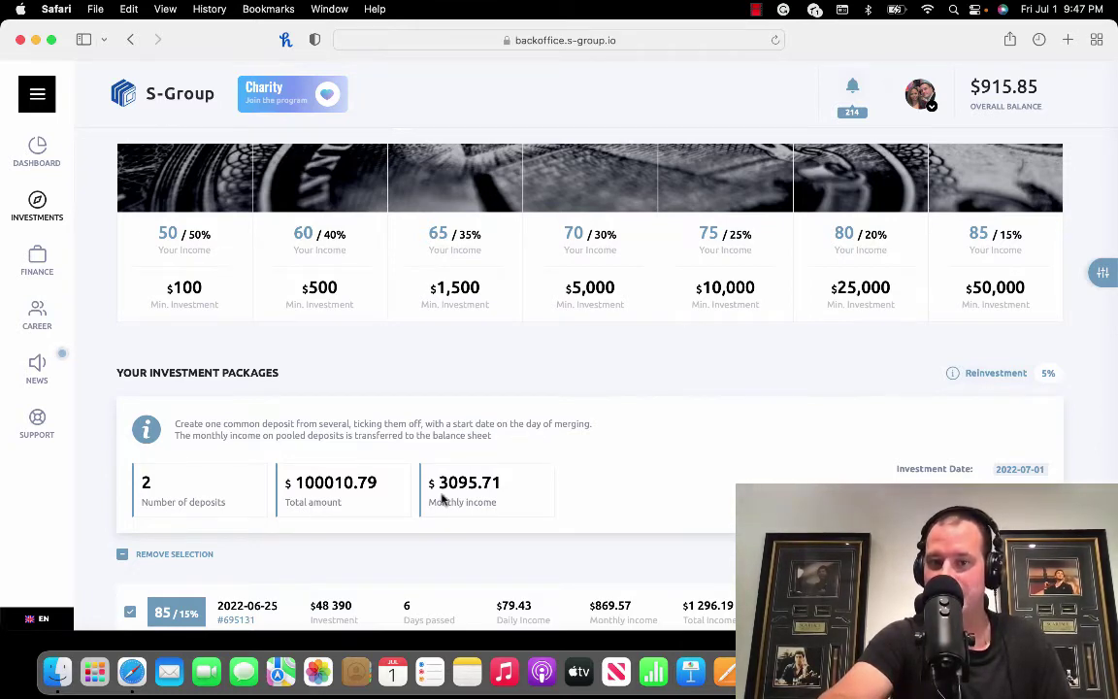
scroll(441, 498, down, 5)
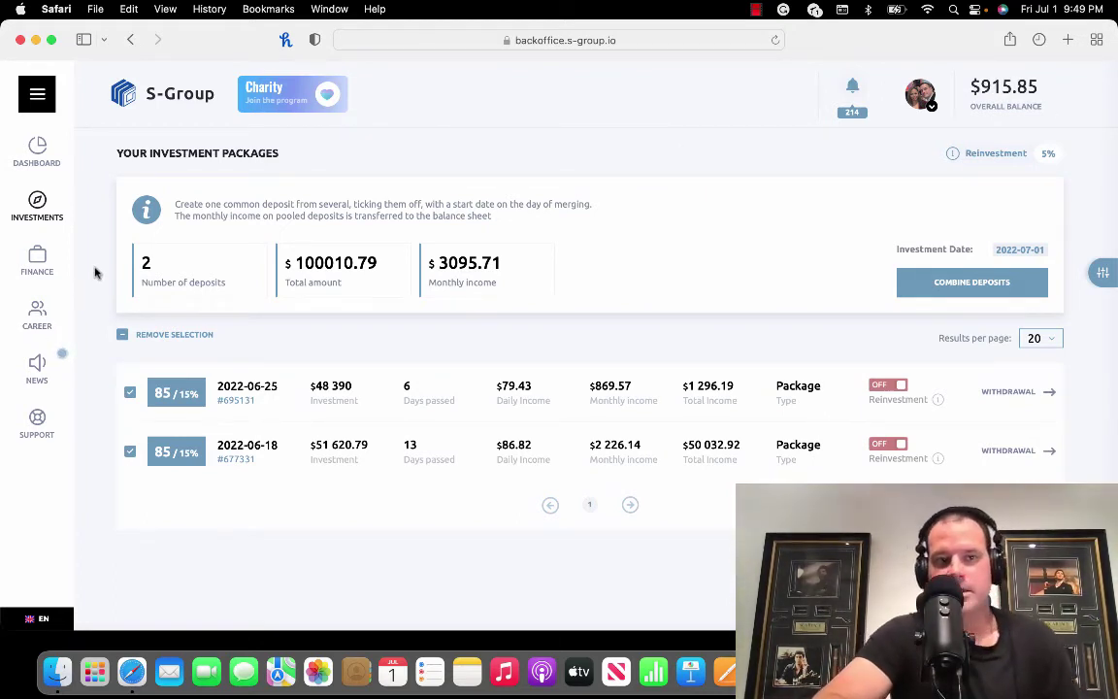
Step: On the Finance page's Withdrawal tab, enter 915 as the amount and focus the Wallet field
click(37, 260)
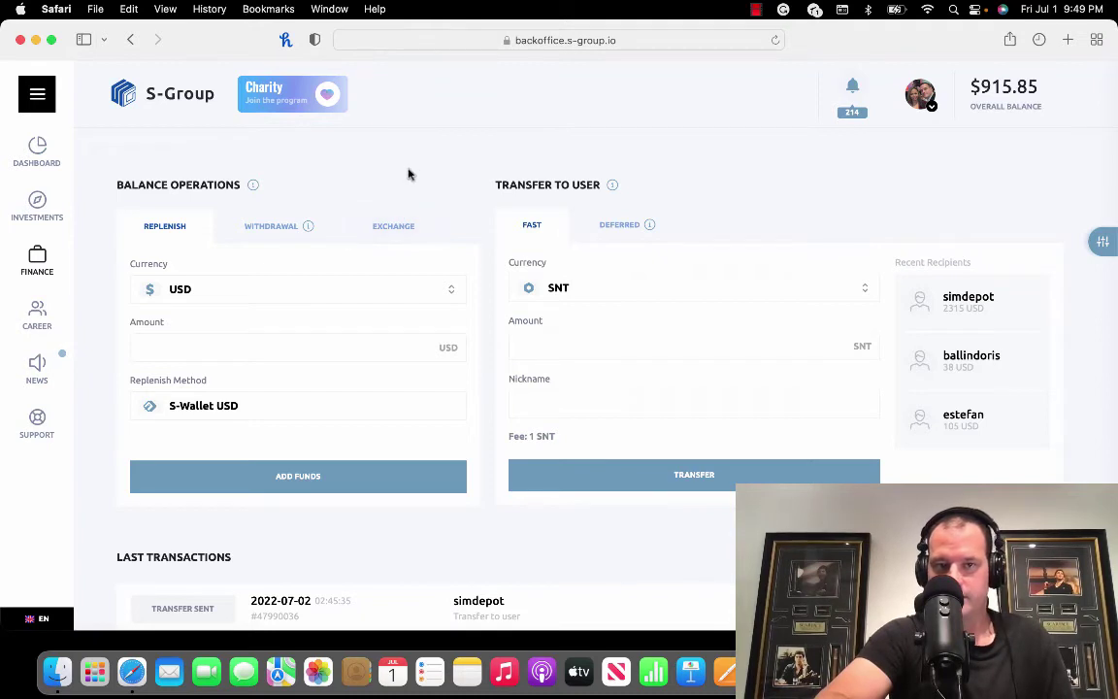
click(269, 228)
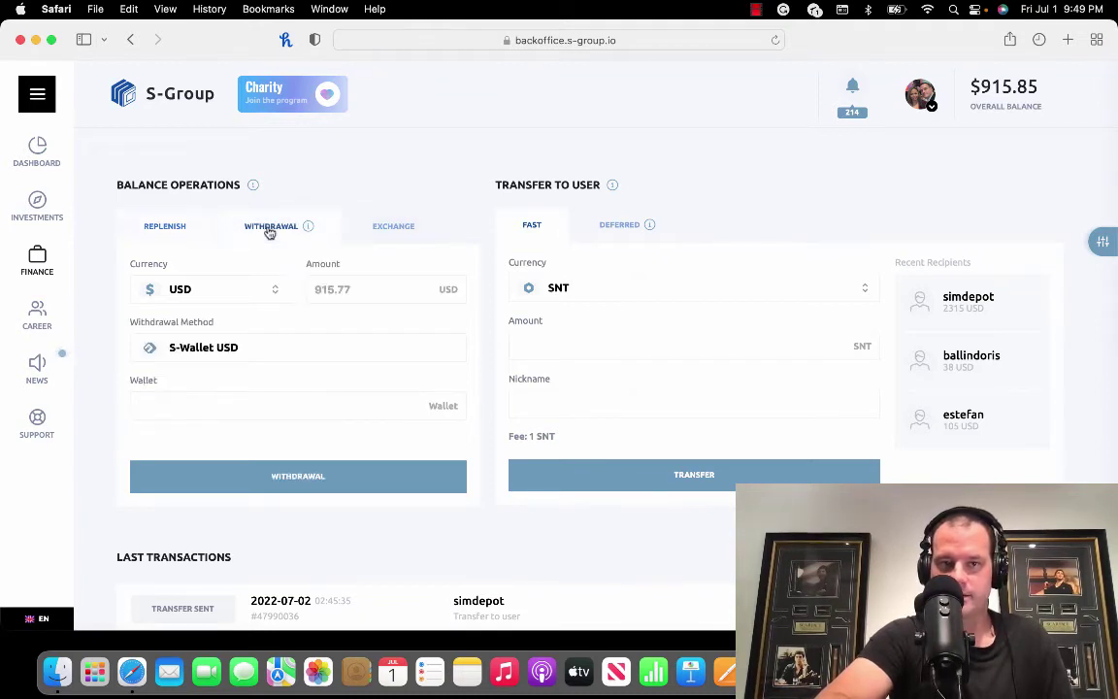
click(330, 290)
text(915)
click(164, 402)
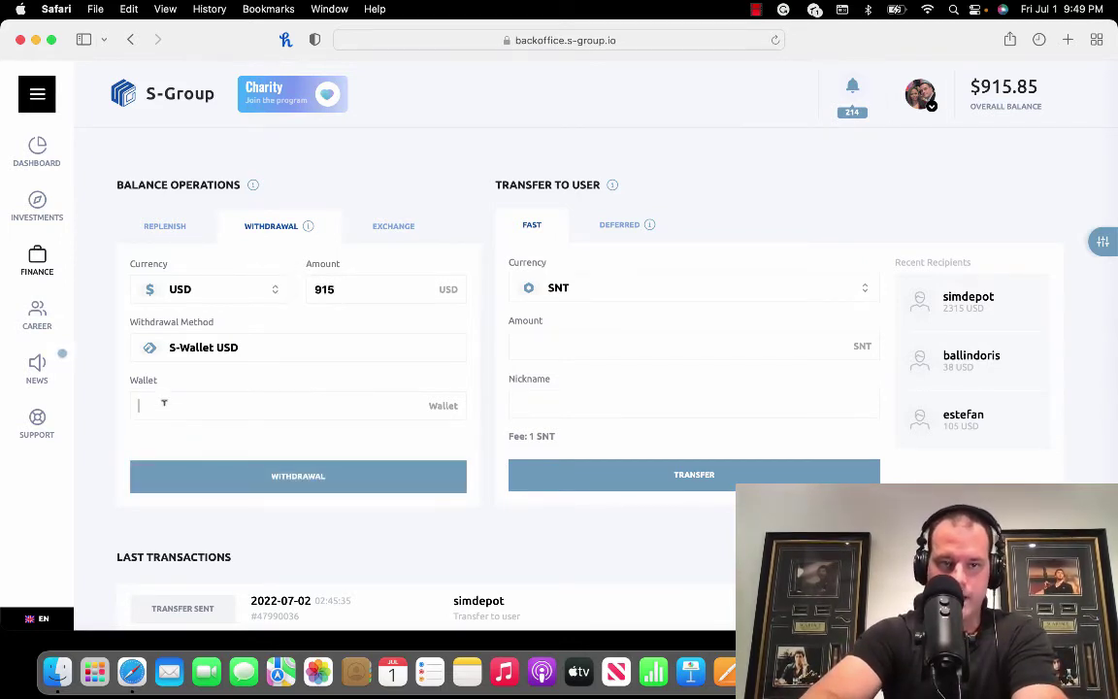
Step: In a new tab, open the saved 'Login | S-Wallet' bookmark
key(super+t)
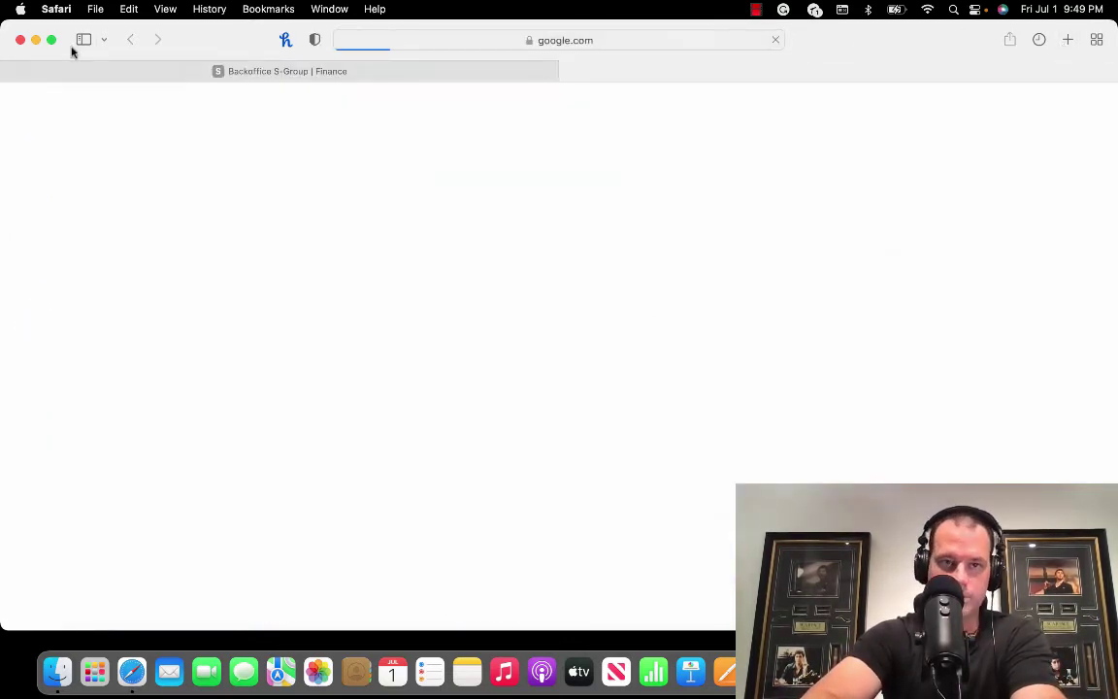
click(95, 40)
click(83, 40)
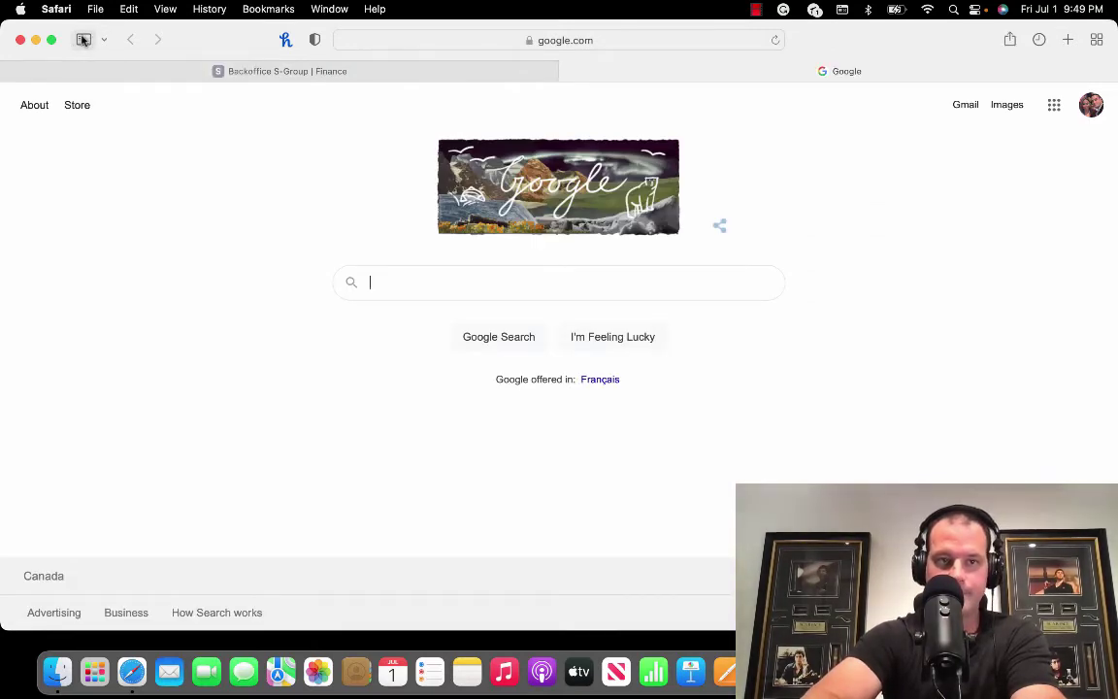
click(83, 40)
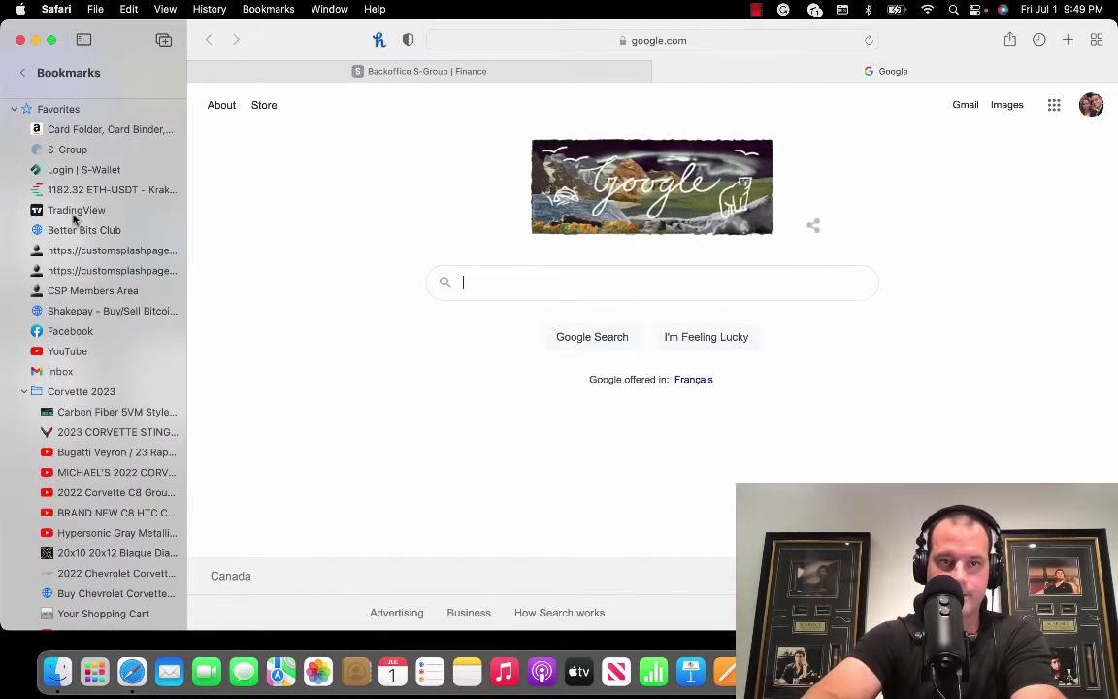
click(64, 169)
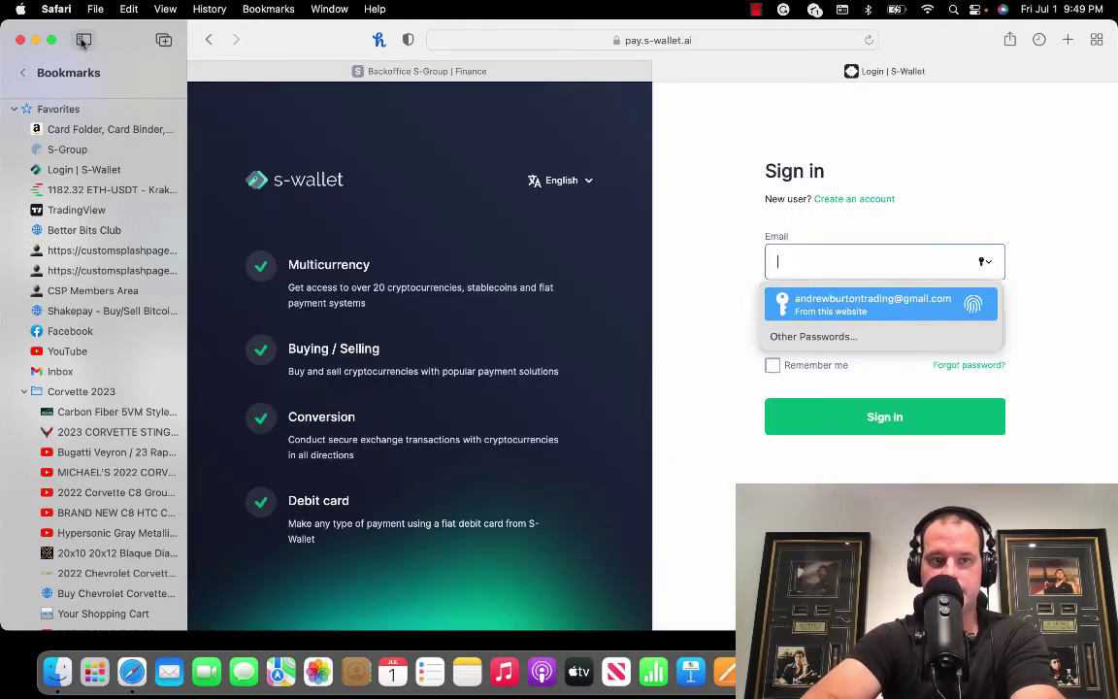
Step: Sign in to S-Wallet with the saved details and request the Telegram 2FA code
click(84, 39)
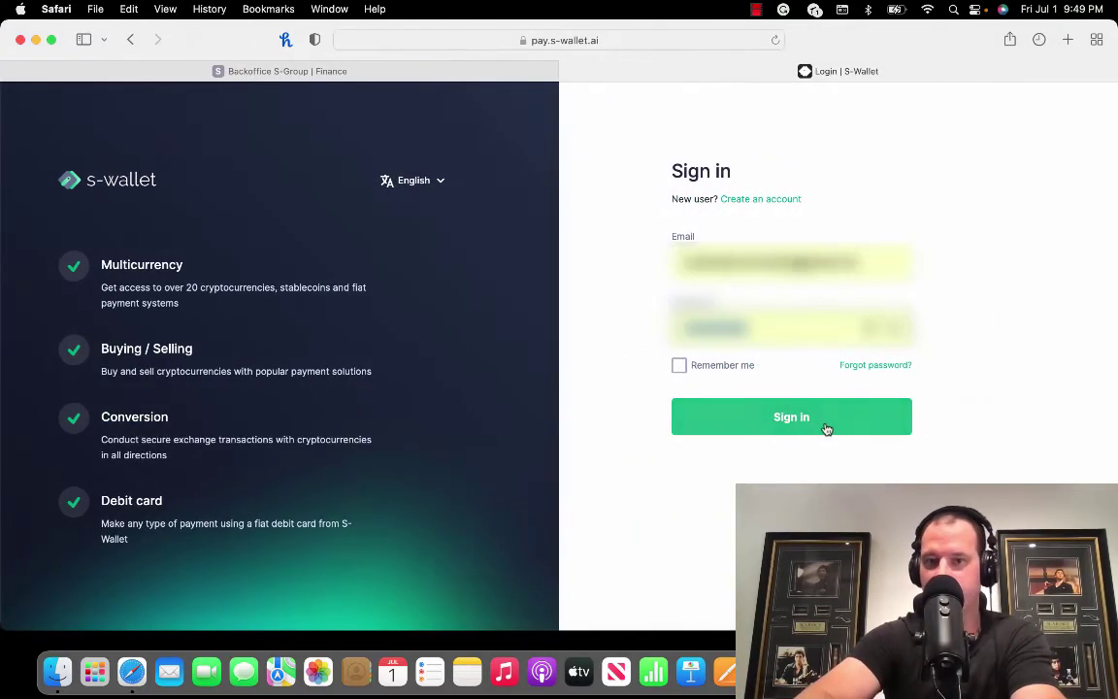
click(825, 429)
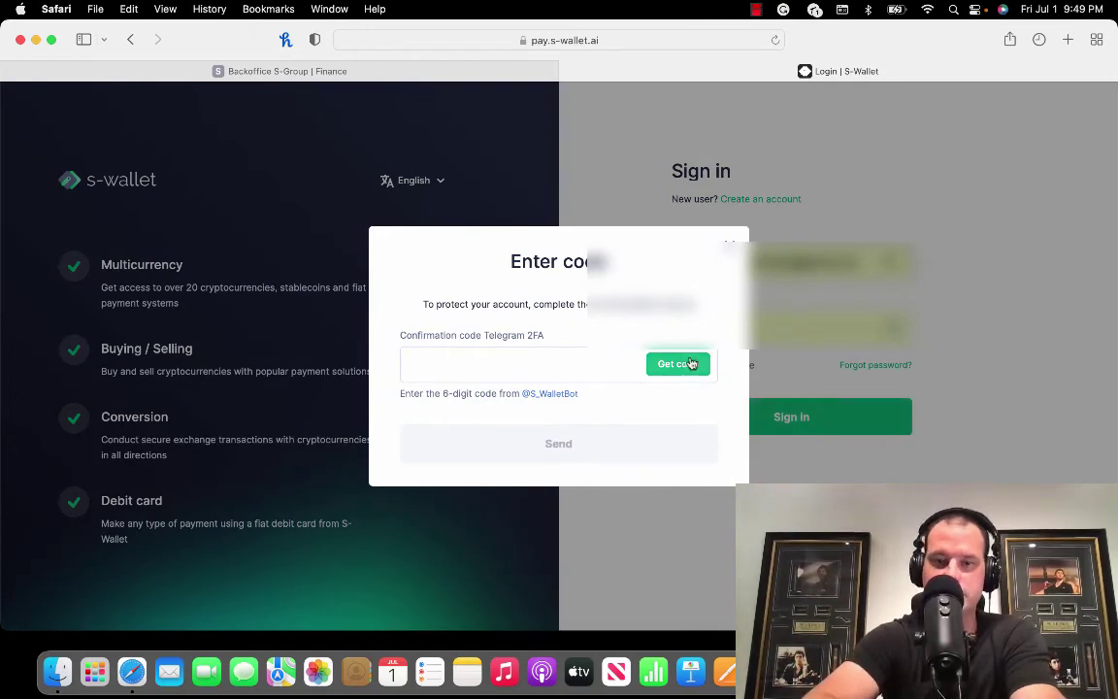
click(684, 366)
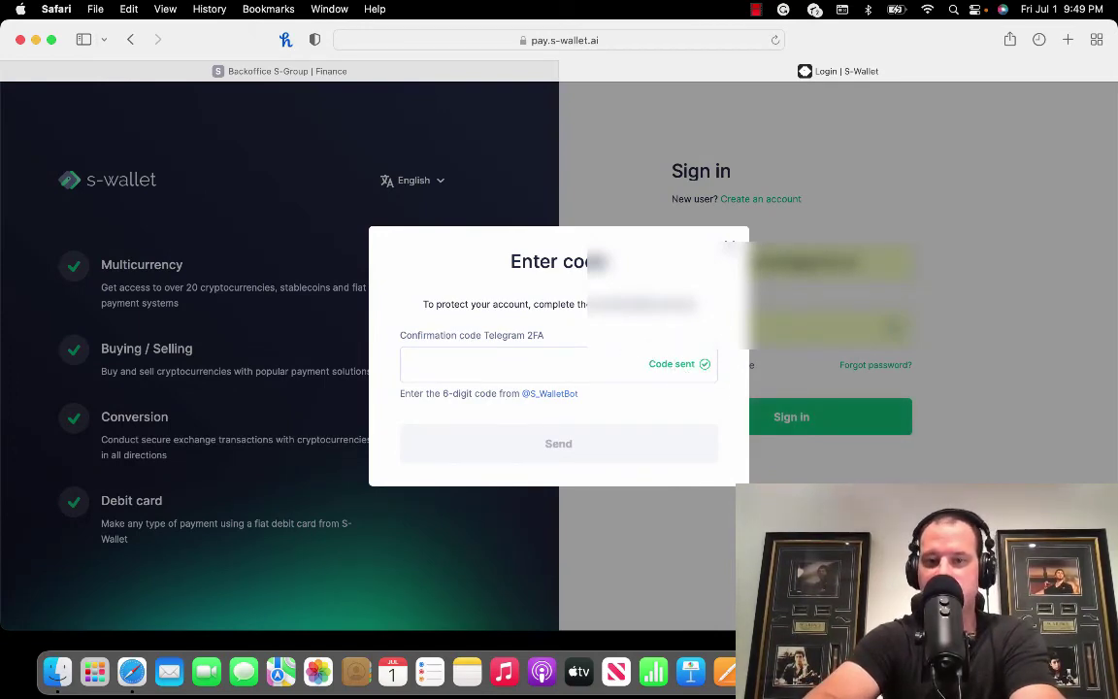
Step: Copy the newest login code from the S-Wallet Bot chat and return to Safari
key(super+Tab)
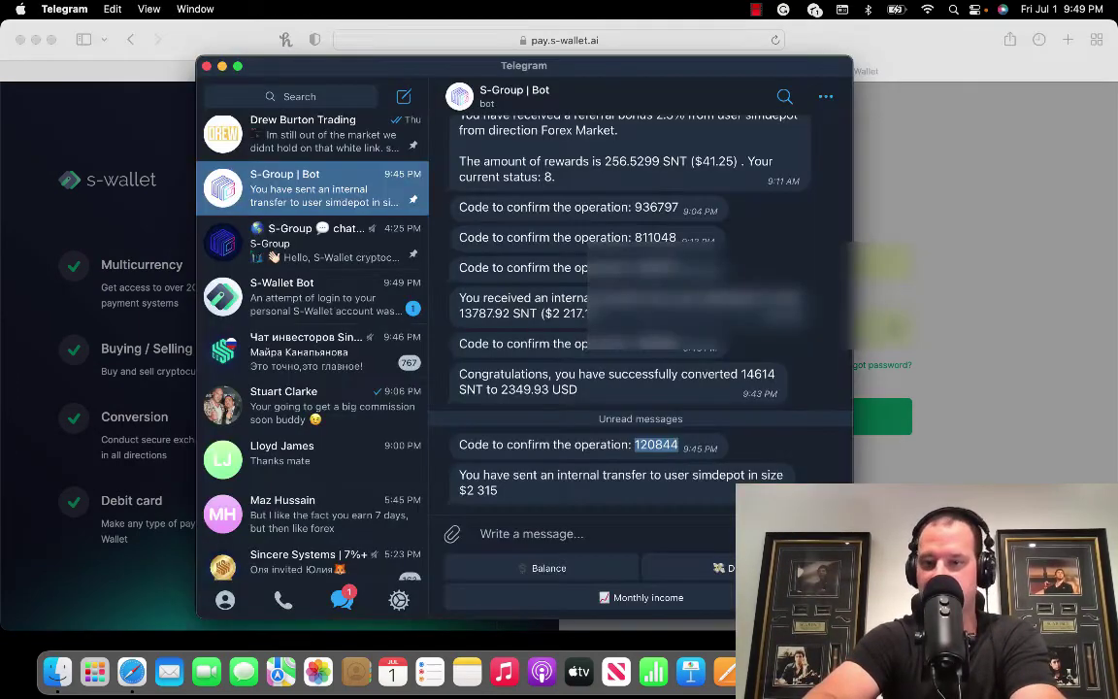
click(305, 309)
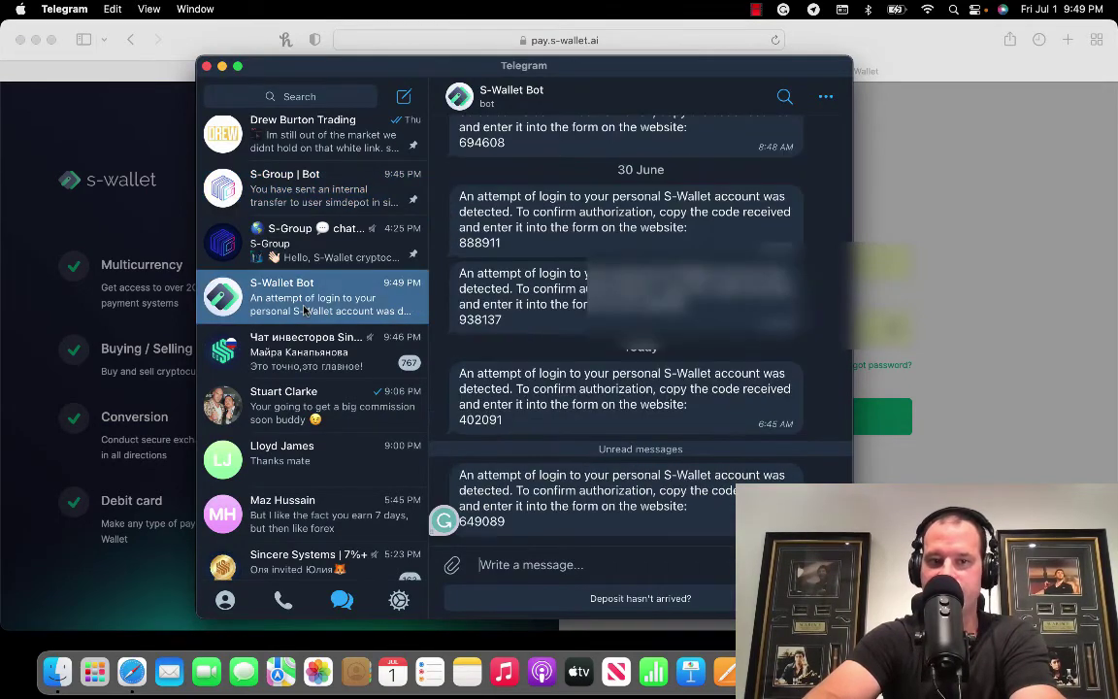
drag(505, 520, 463, 521)
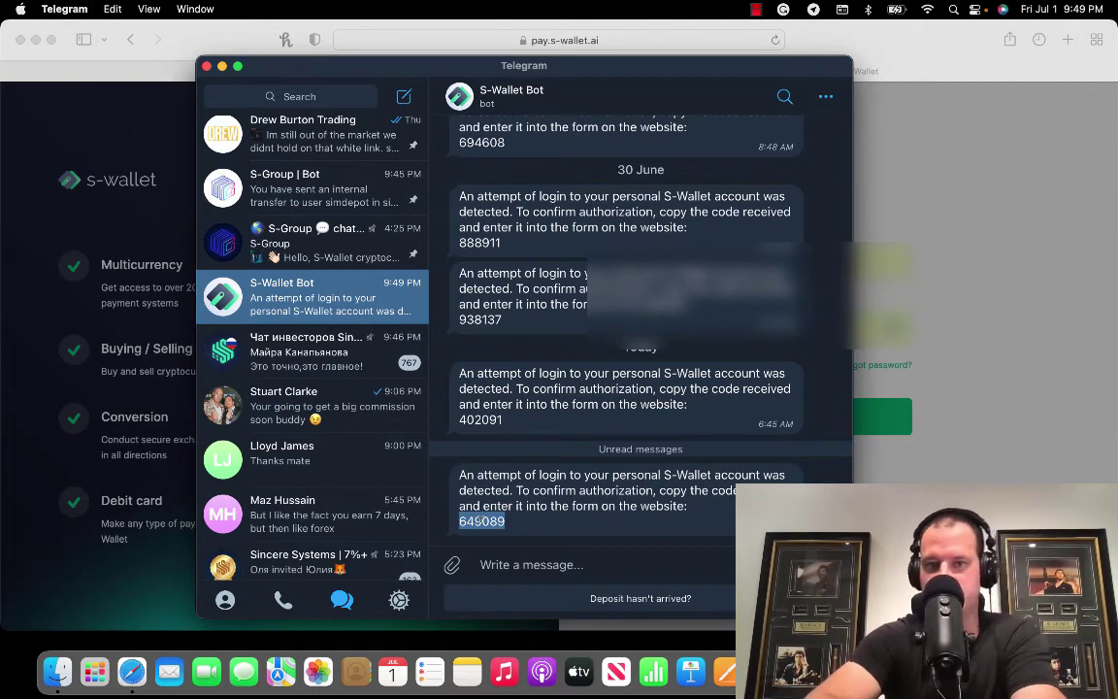
click(1011, 322)
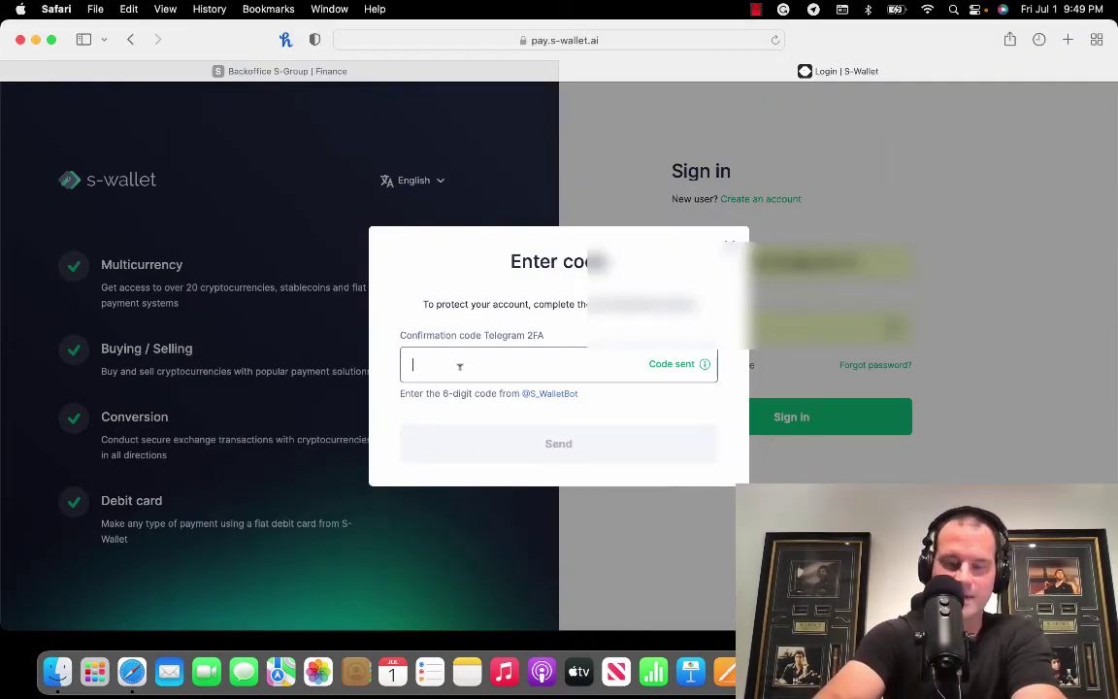
Step: Enter the Telegram code to sign in, then copy the Dollar wallet's USD (SW) address
key(super+v)
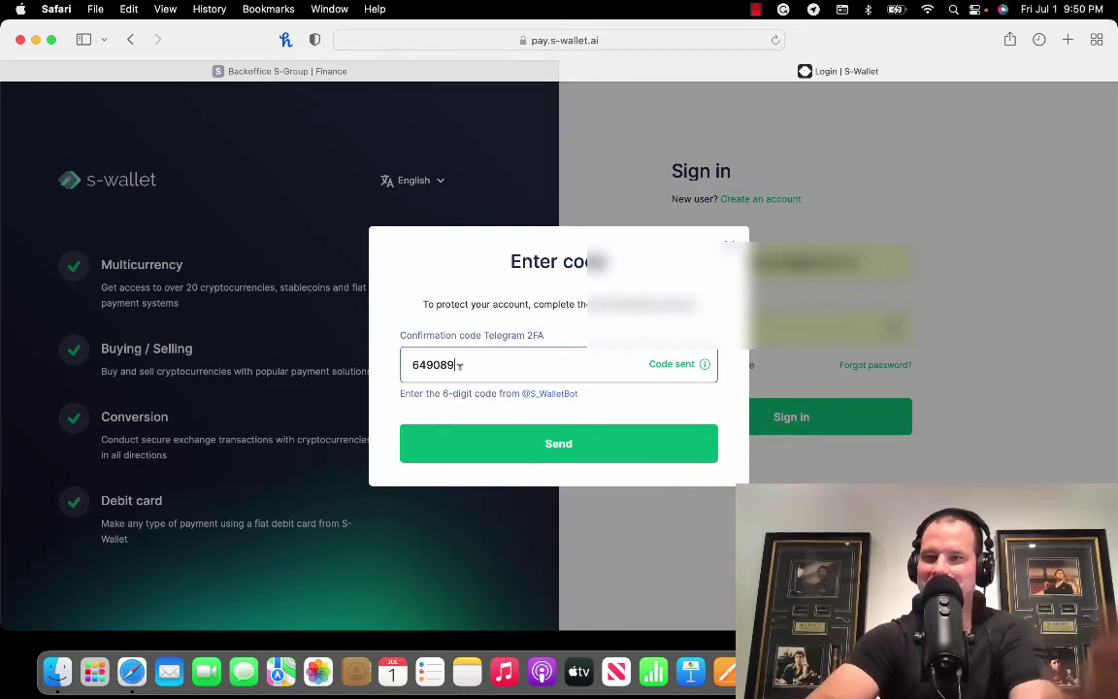
click(560, 446)
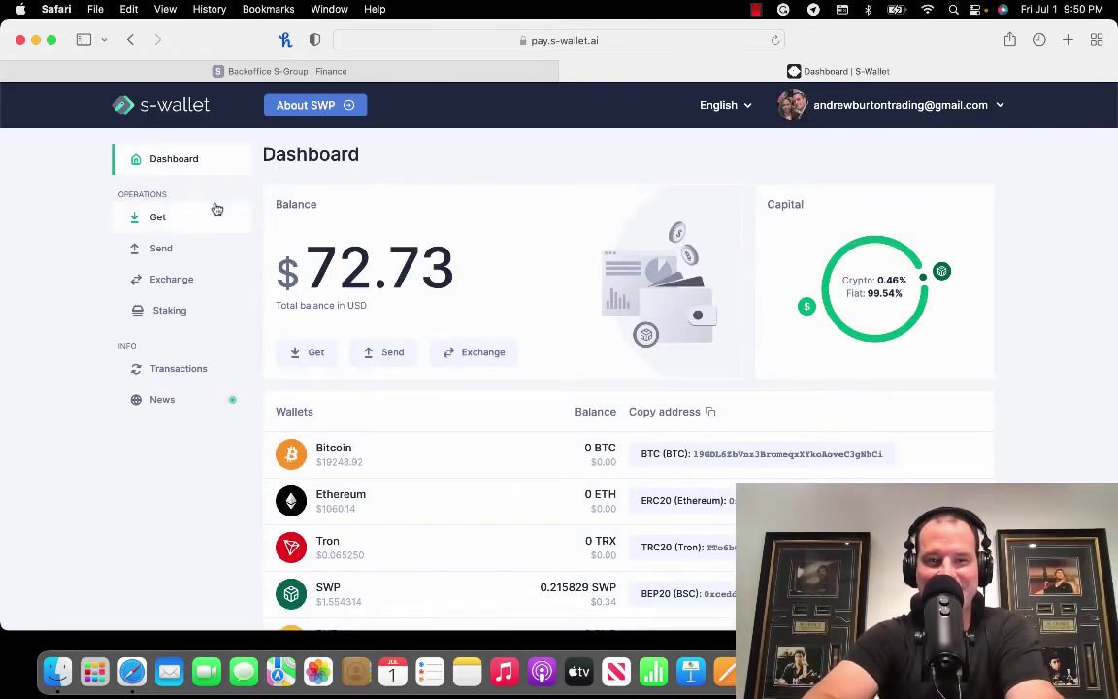
scroll(631, 369, down, 5)
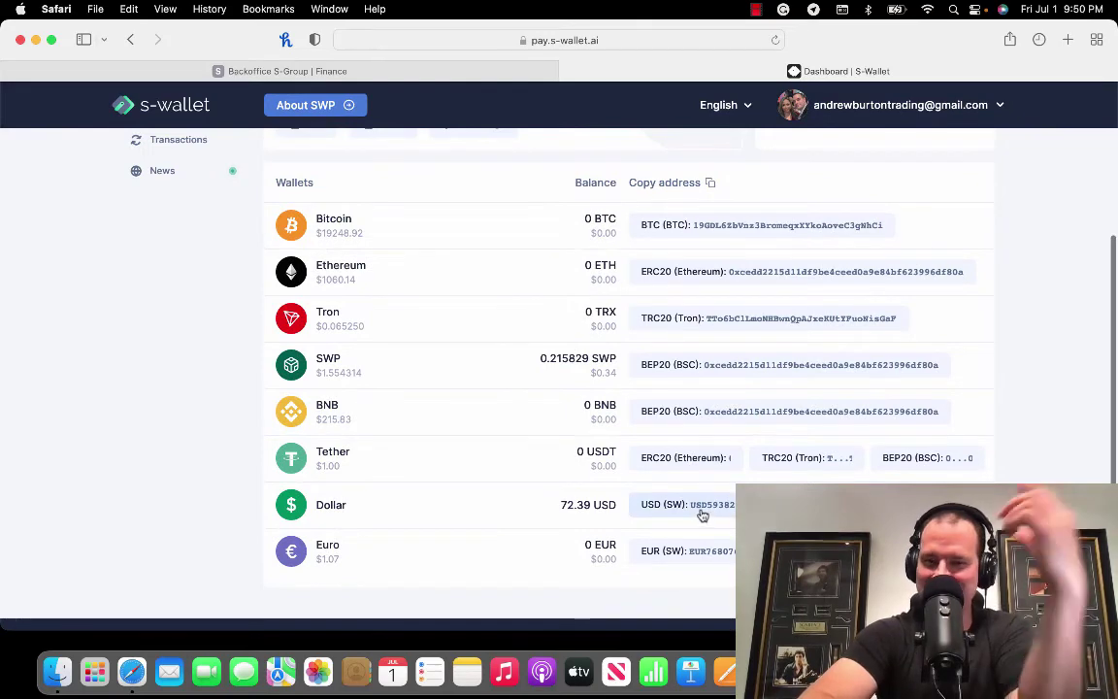
click(701, 510)
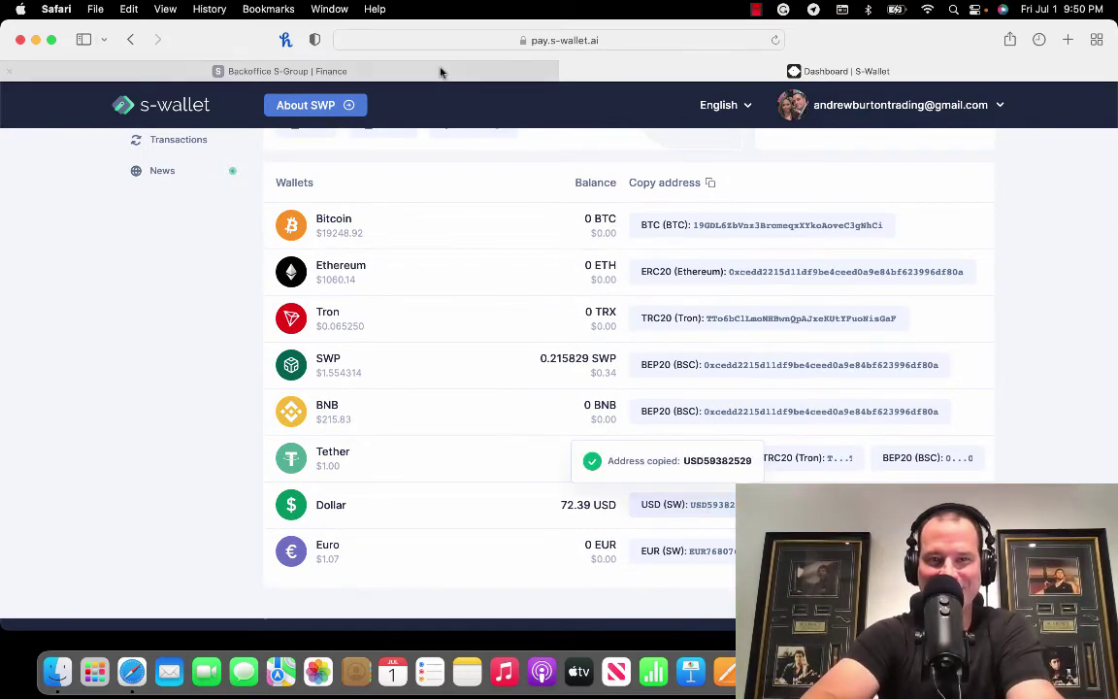
click(372, 70)
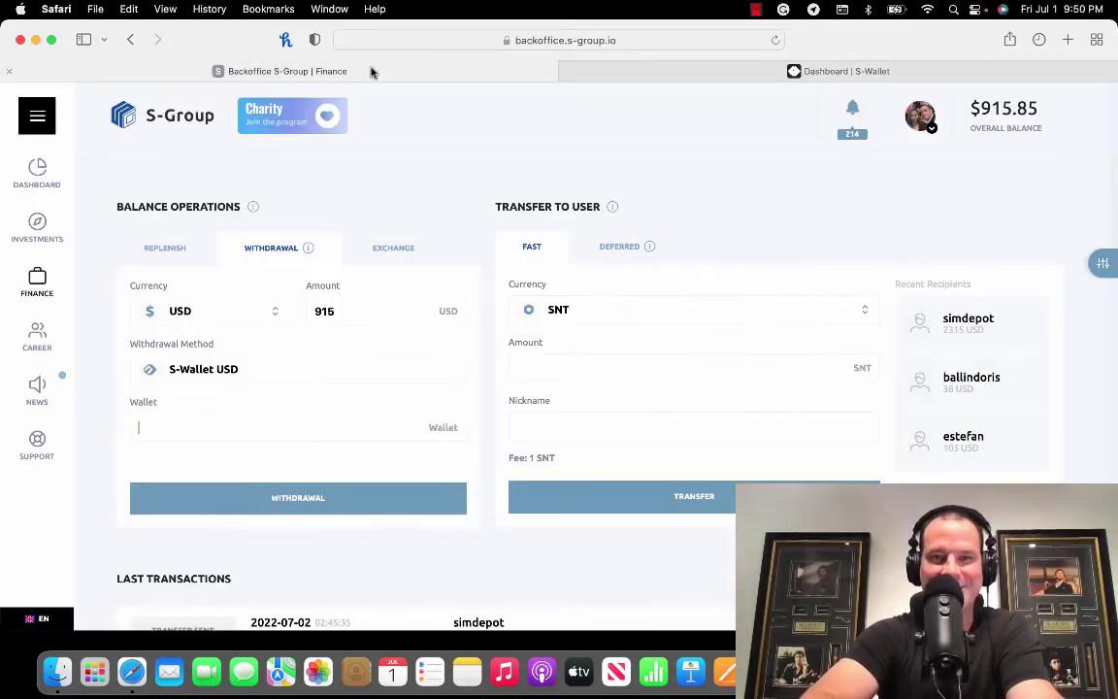
click(187, 424)
click(825, 71)
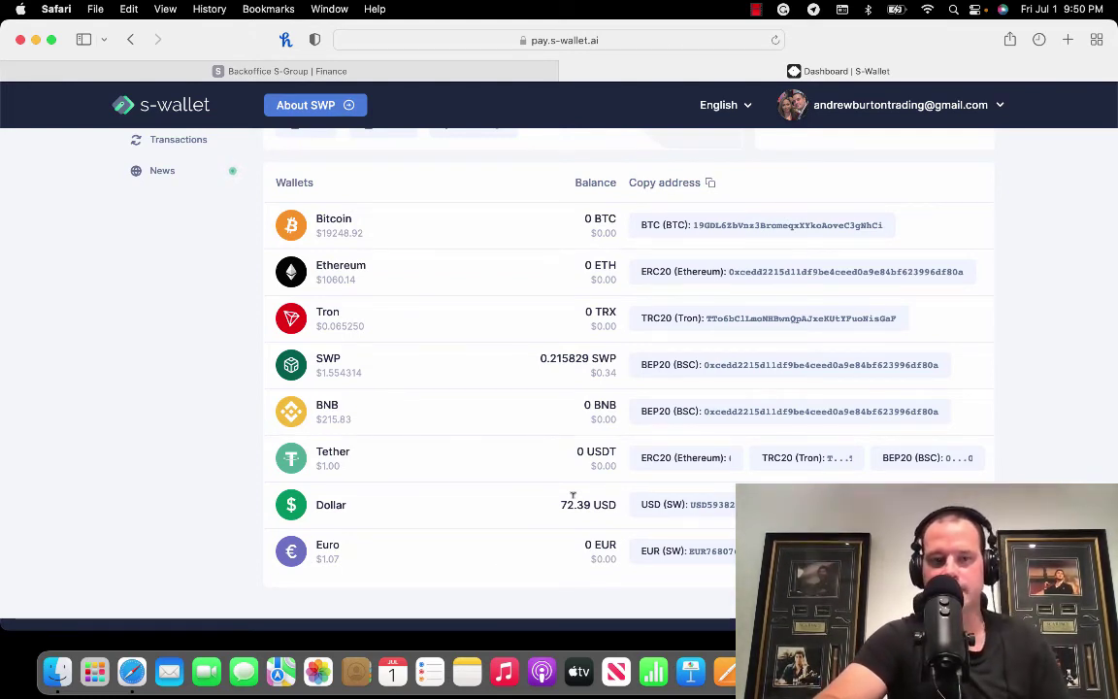
Step: Copy the Dollar wallet's USD (SW) deposit address once more
click(716, 507)
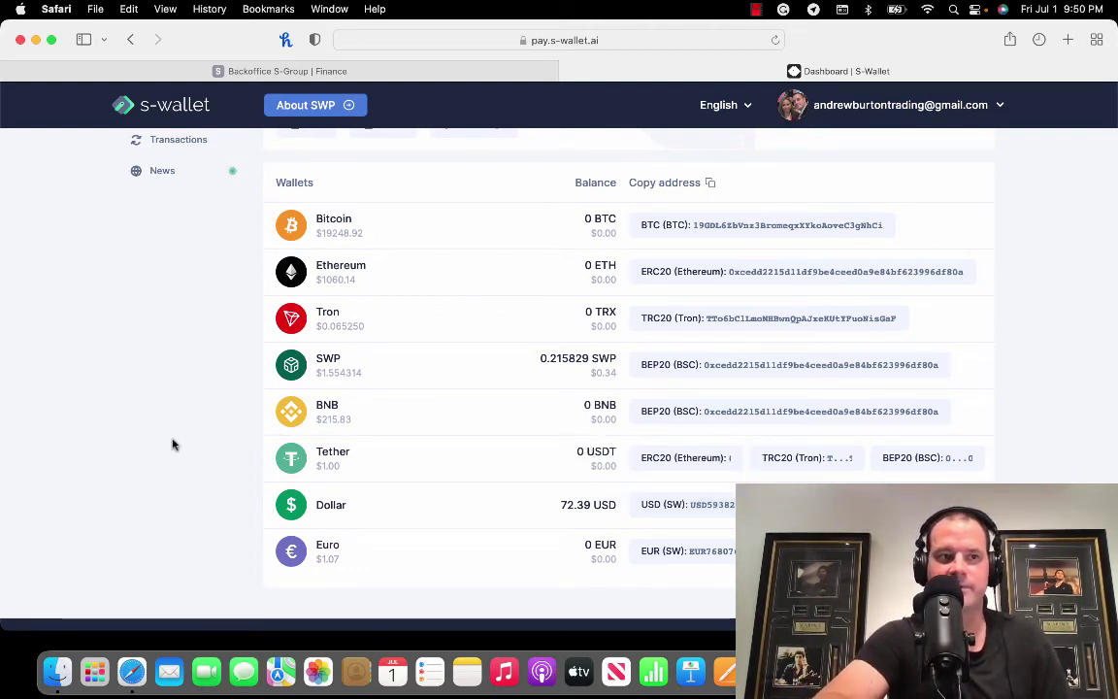
Step: Paste the S-Wallet address as destination, submit the 916 USD withdrawal, and request the Telegram code
click(388, 71)
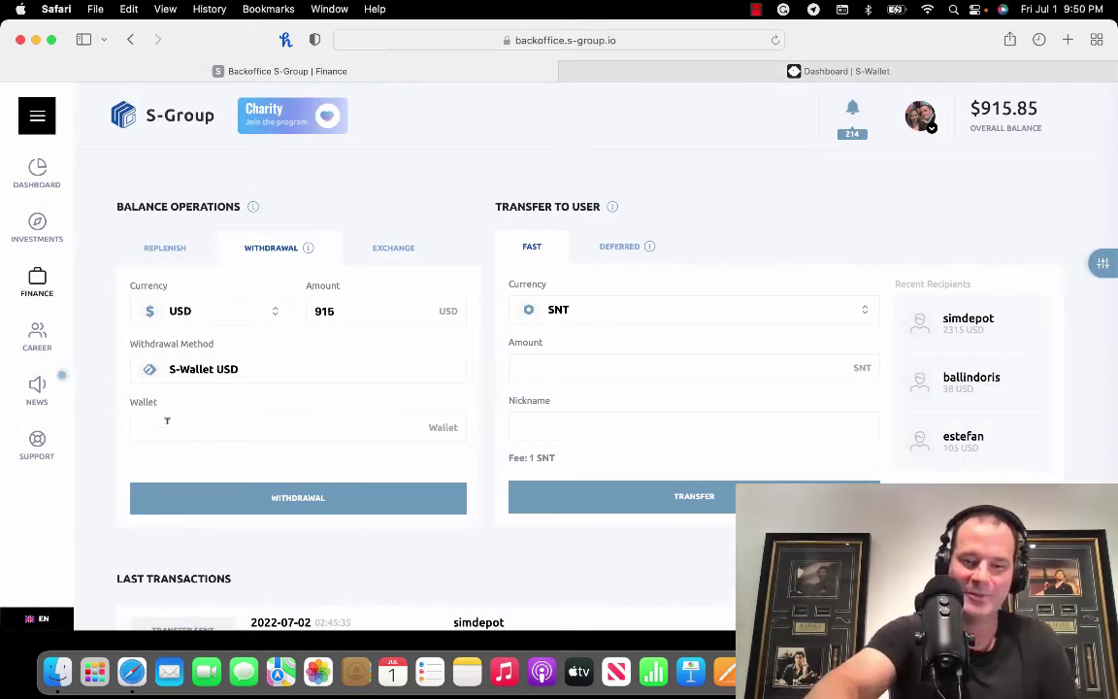
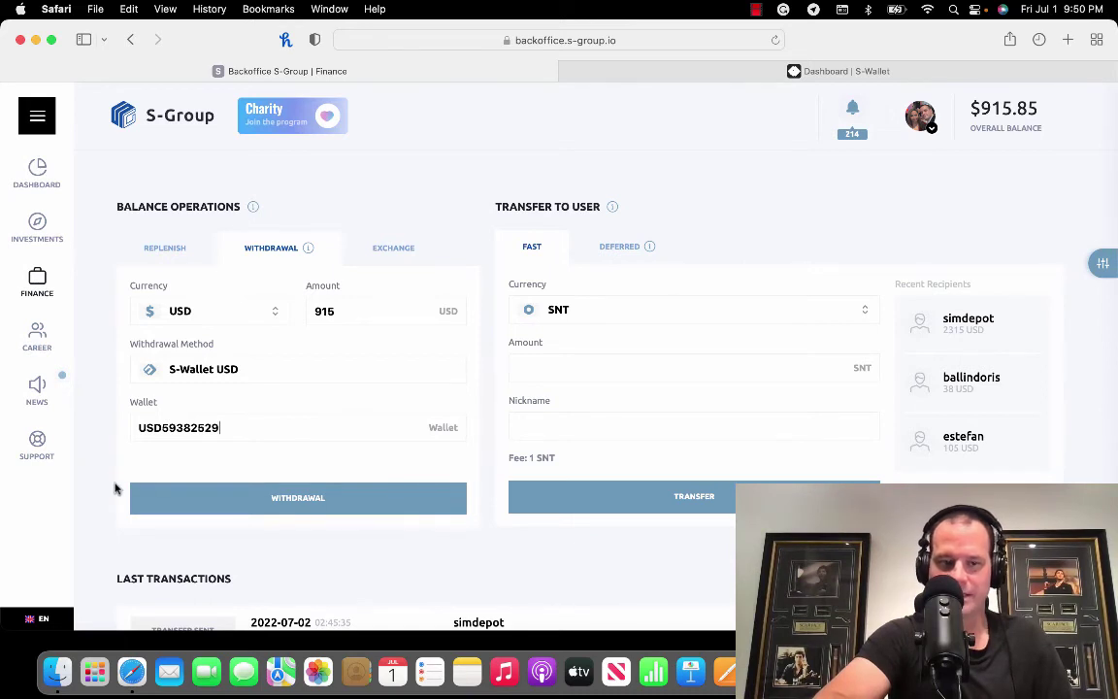
click(307, 501)
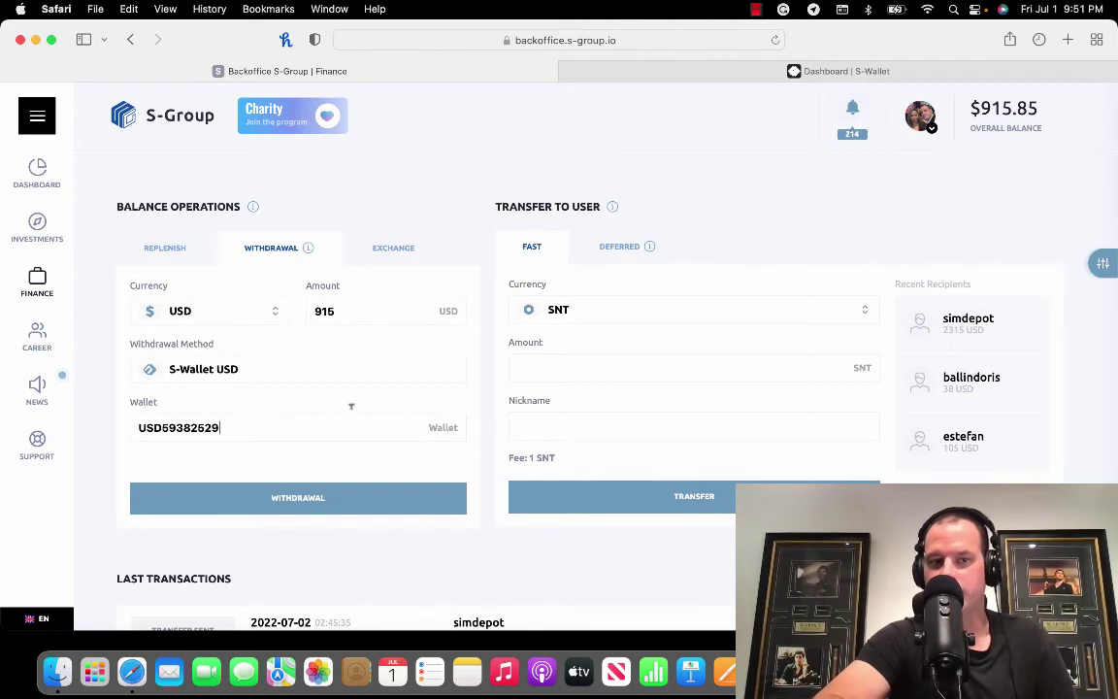
click(320, 501)
click(657, 365)
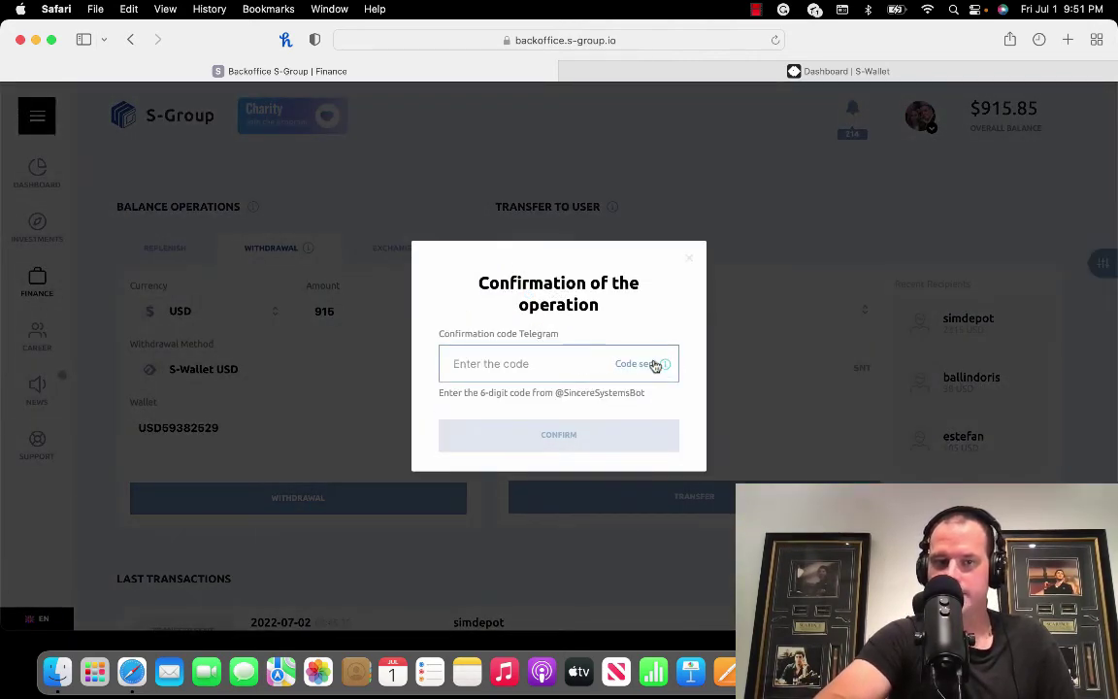
Step: Copy the latest operation code from the S-Group | Bot chat in Telegram, then return to Safari
key(super+Tab)
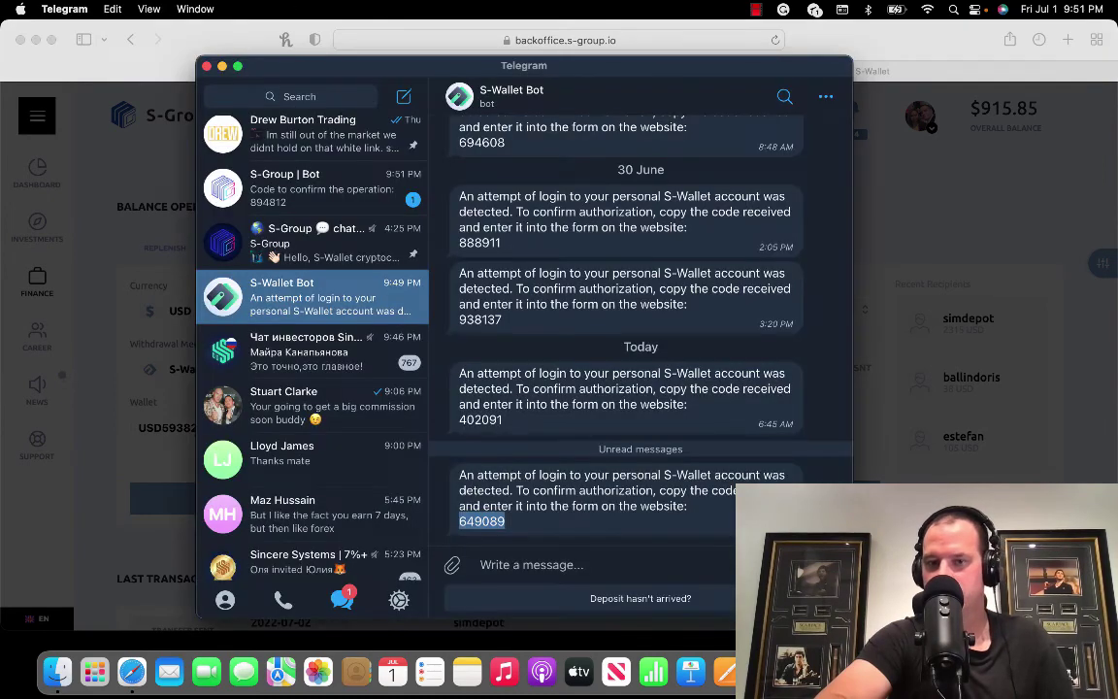
click(304, 201)
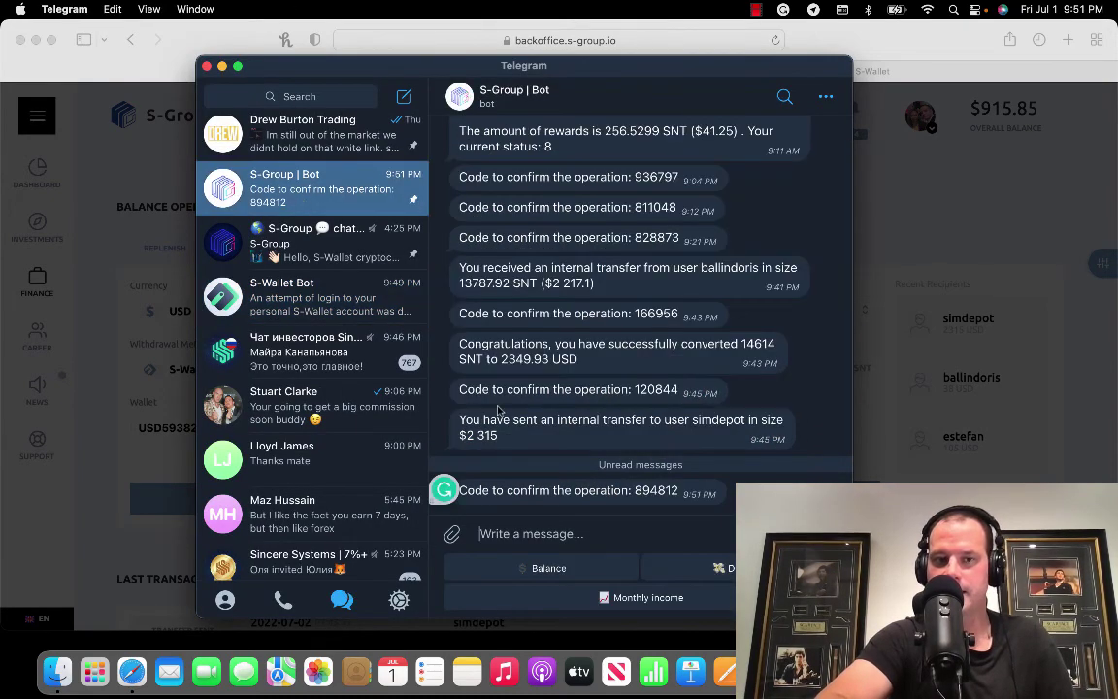
drag(680, 496, 638, 495)
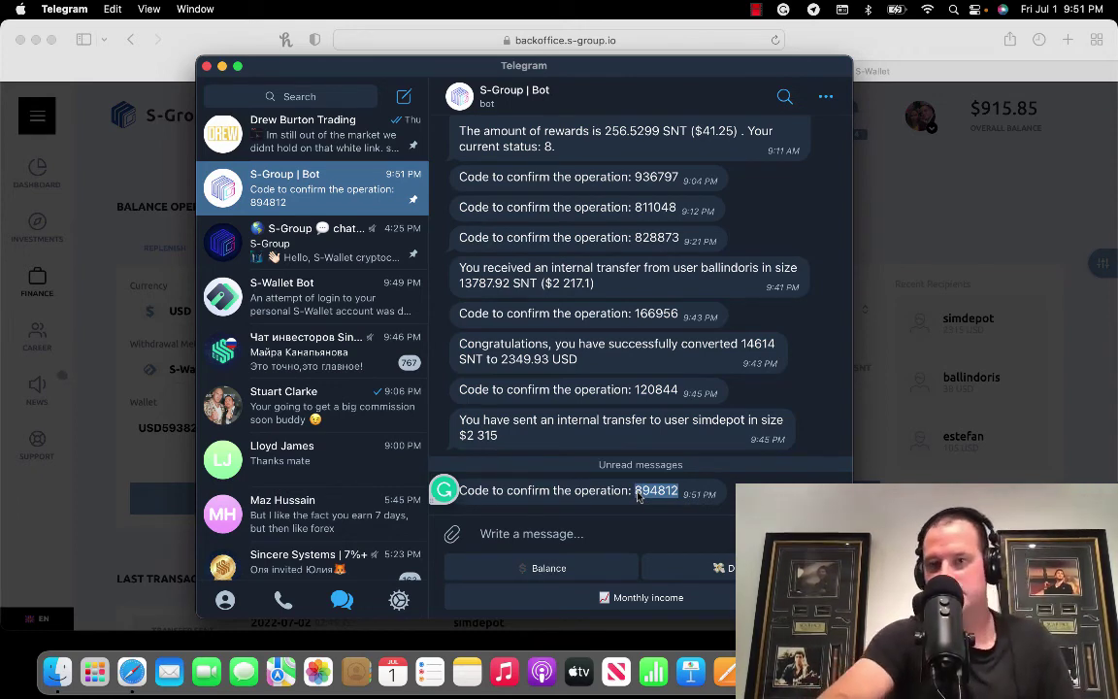
key(super+Tab)
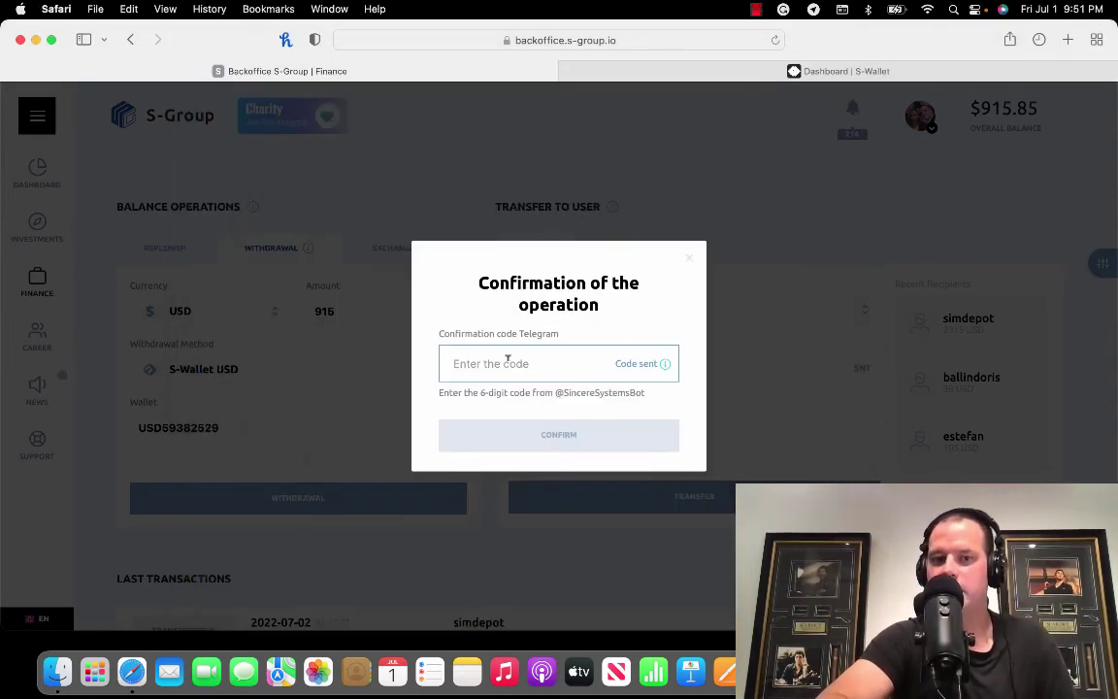
Step: Paste the Telegram confirmation code into the code field and confirm the withdrawal
click(508, 358)
key(super+v)
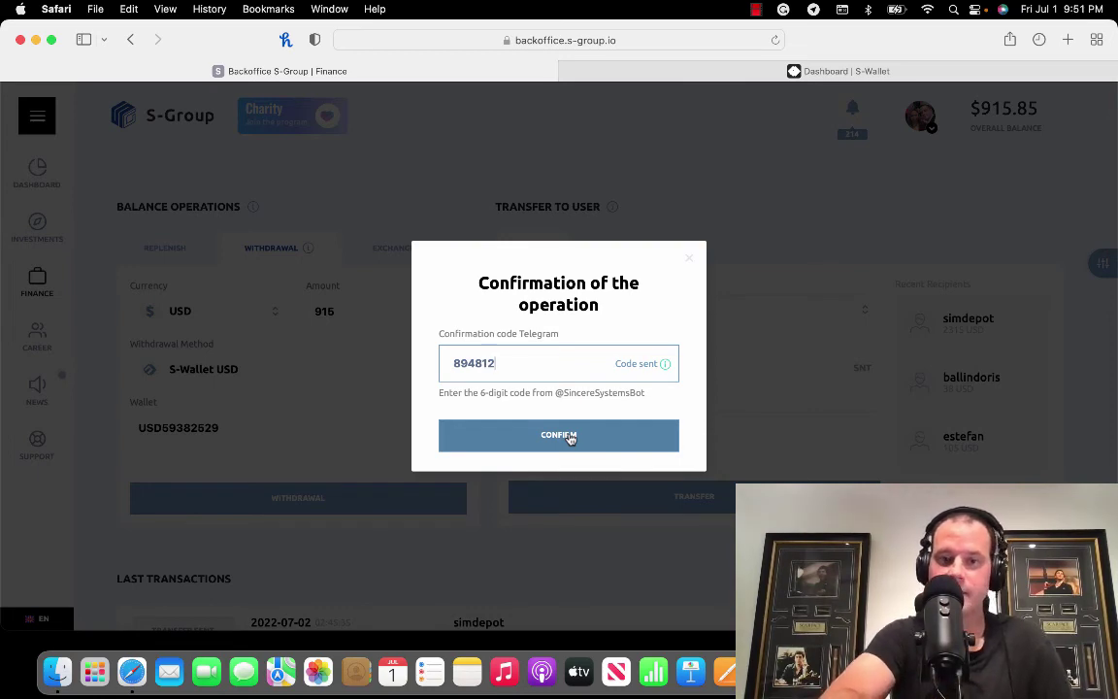
click(571, 439)
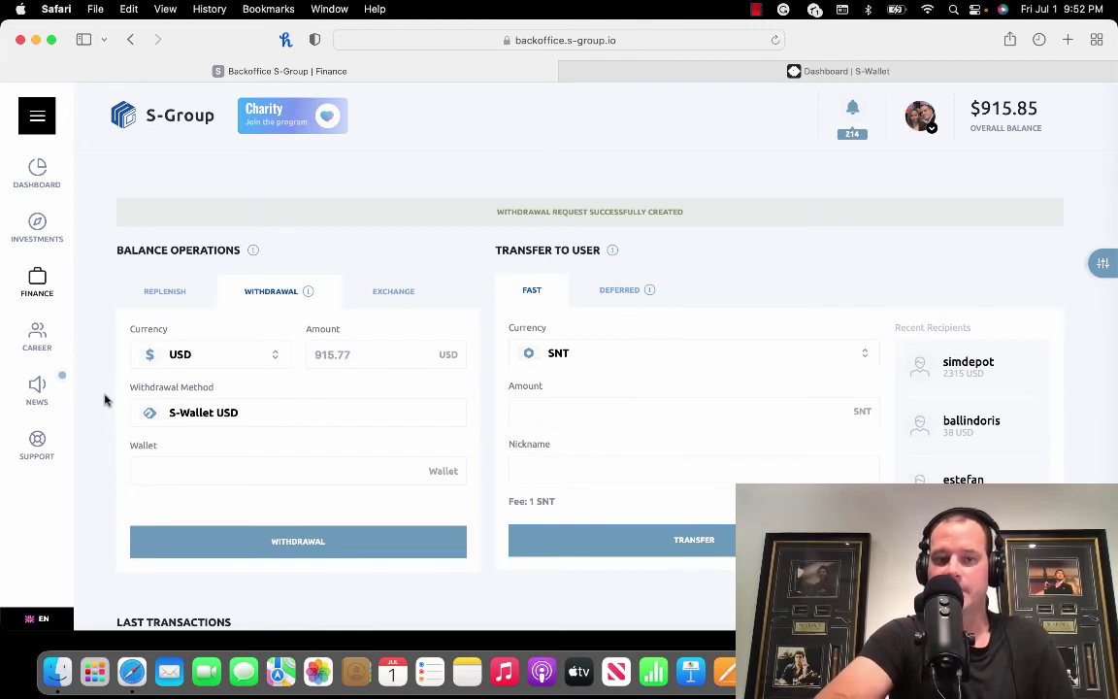
Step: Reload the Finance page to show the $0.85 balance and the $915 withdrawal in process
scroll(106, 400, down, 1)
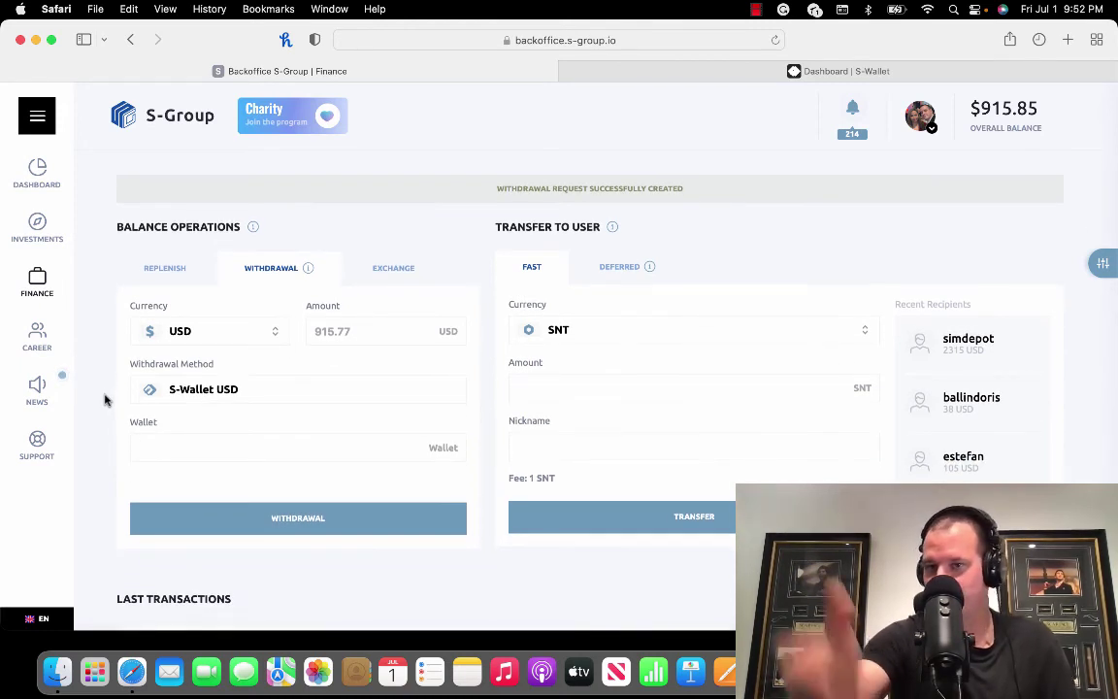
scroll(106, 400, down, 1)
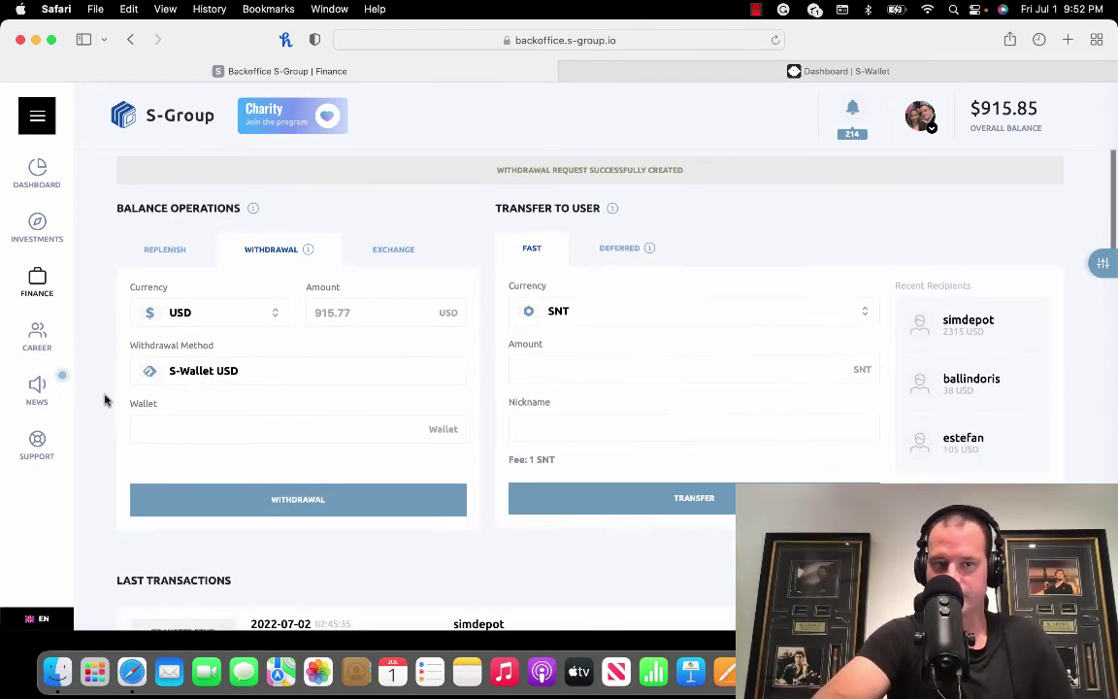
scroll(105, 400, down, 1)
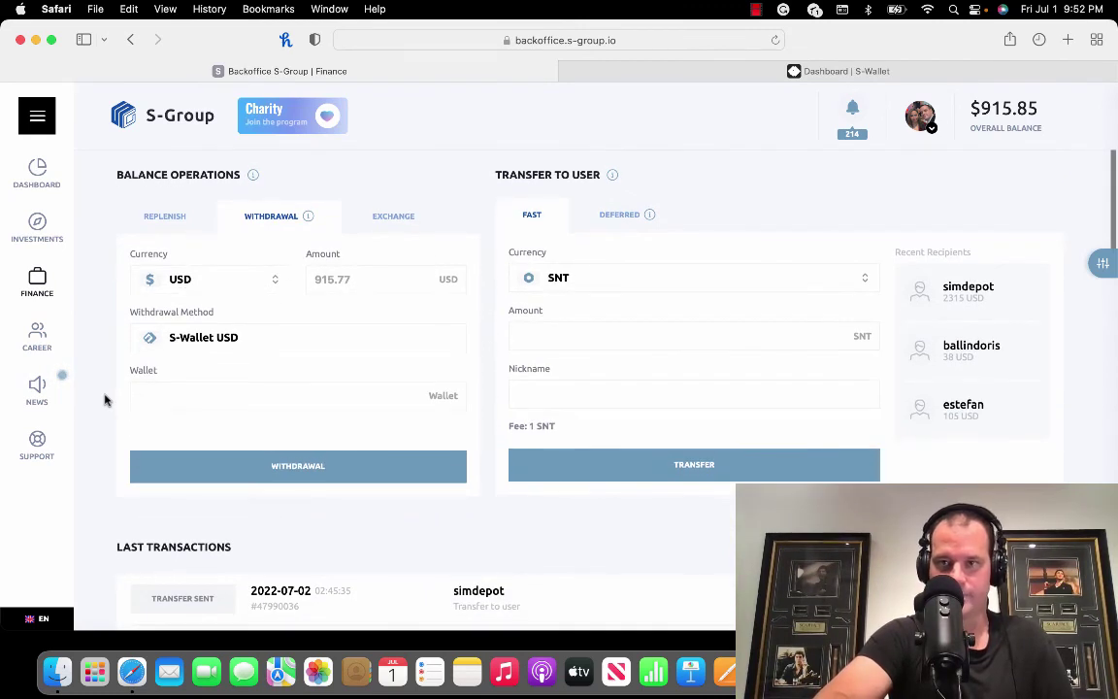
scroll(106, 399, up, 3)
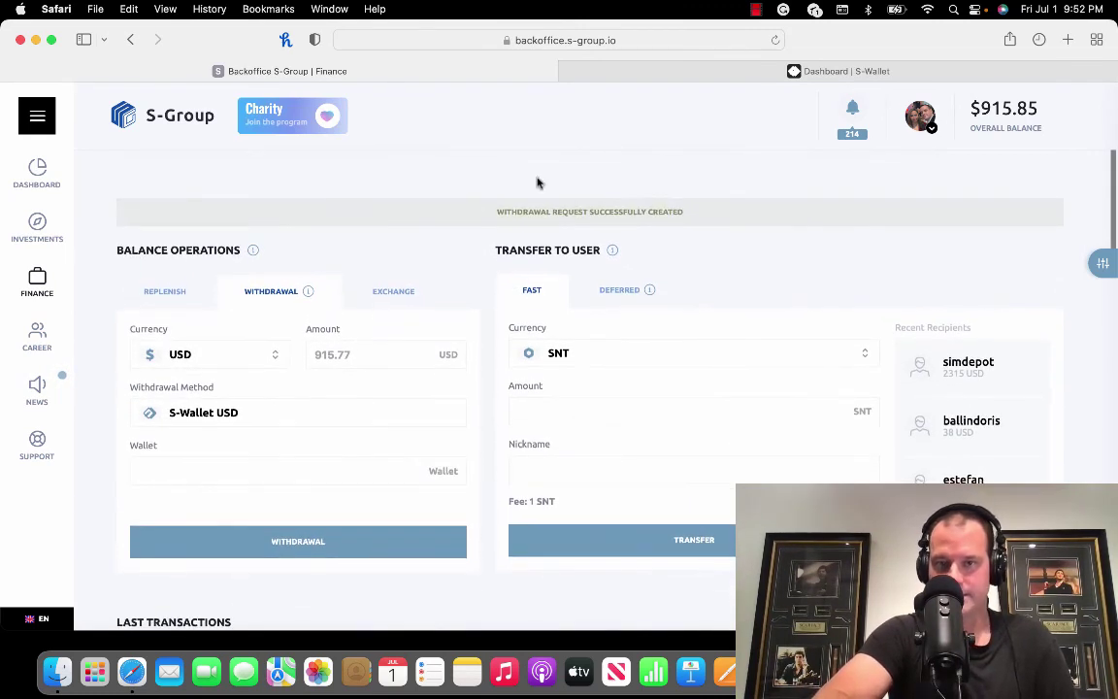
click(30, 295)
scroll(95, 310, down, 5)
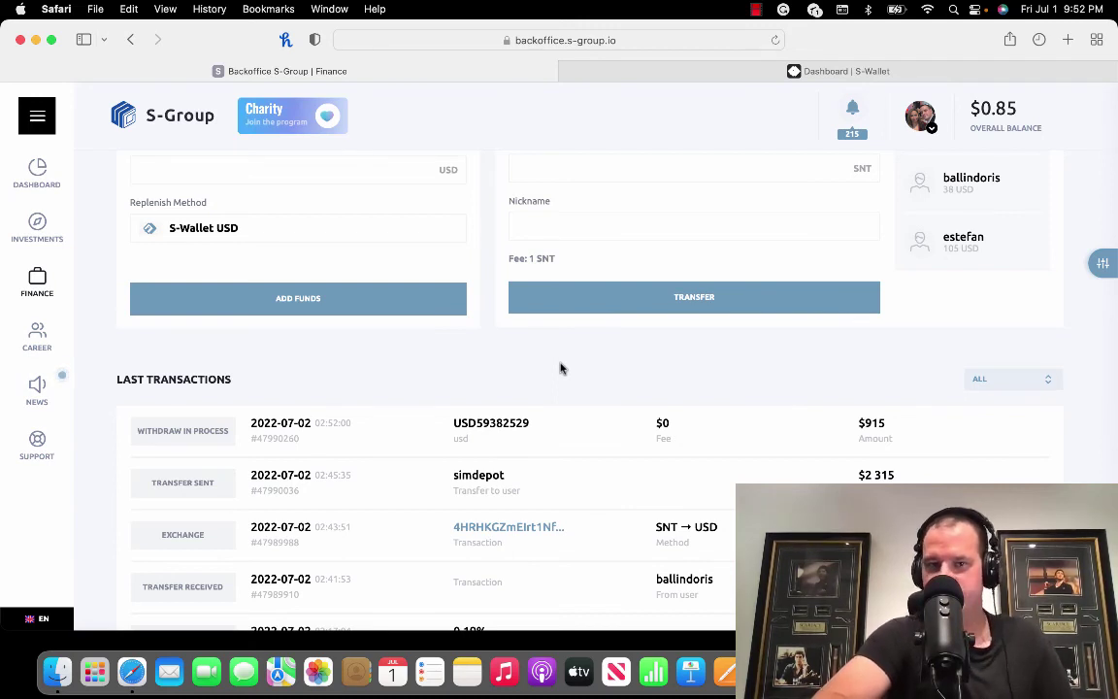
scroll(101, 361, up, 5)
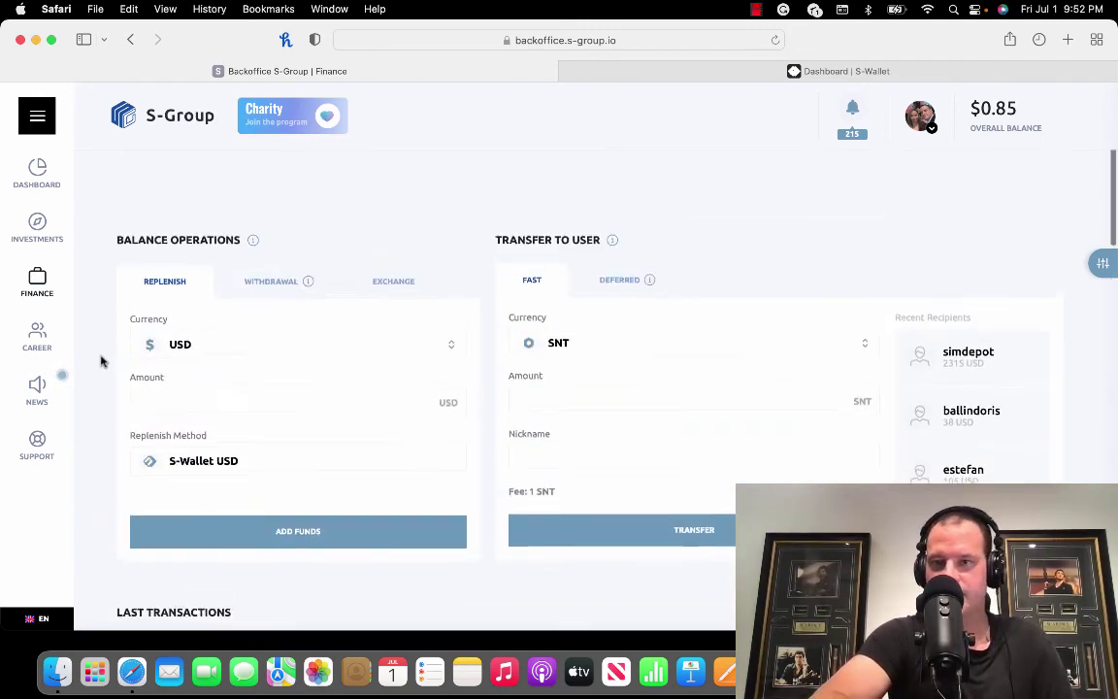